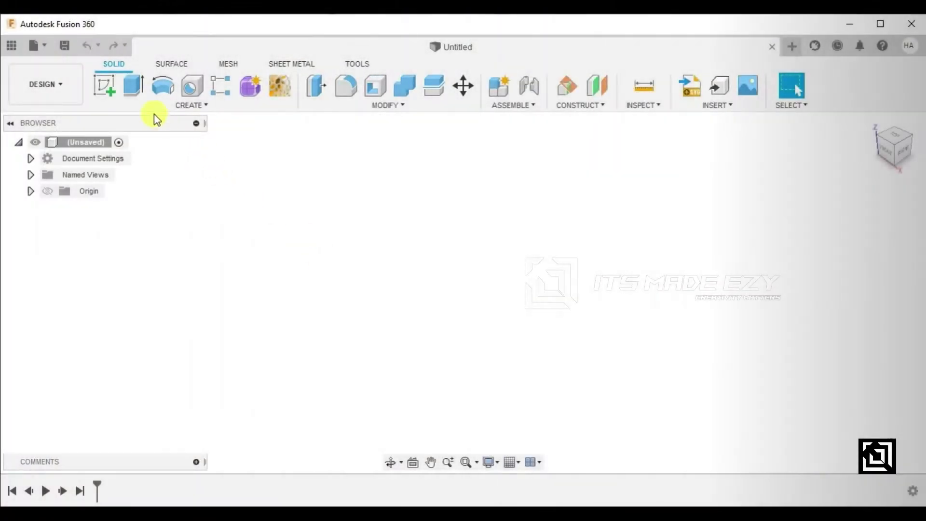
Step: On an XY-plane sketch, draw a 5 mm Center Diameter circle at the origin
{"action": "left_click", "coordinate": [108, 91]}
{"action": "left_click", "coordinate": [528, 290]}
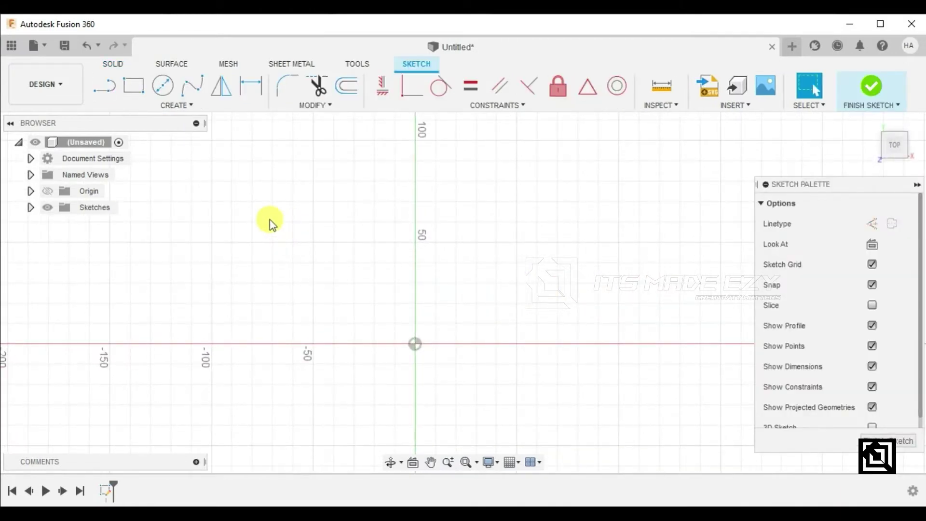
{"action": "left_click", "coordinate": [163, 86]}
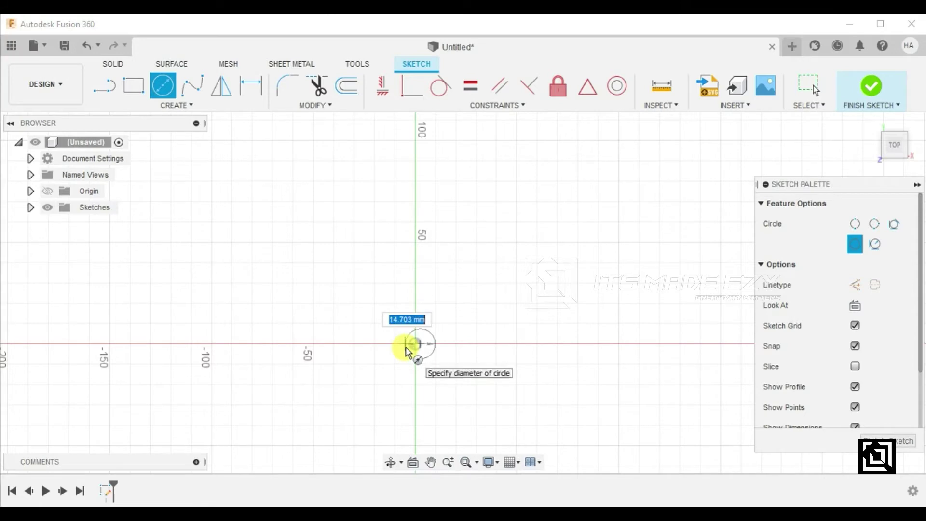
{"action": "key", "text": "Escape"}
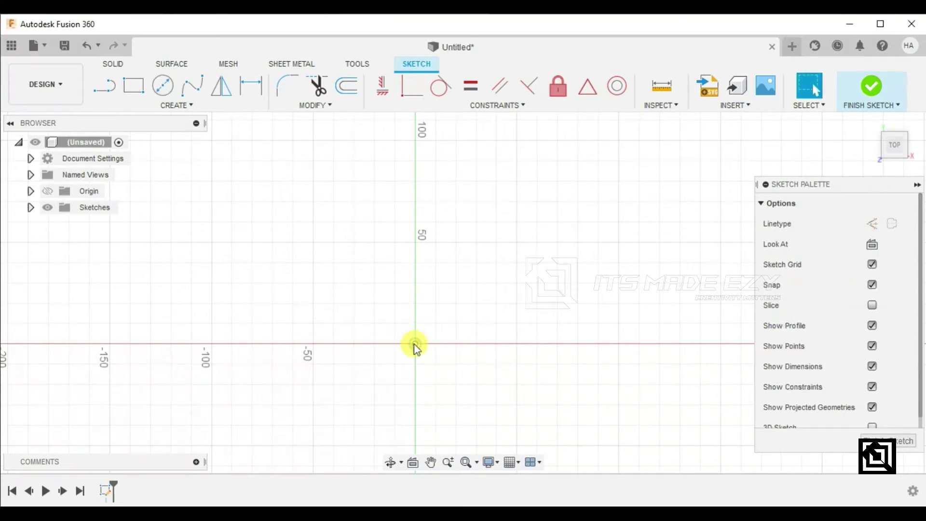
{"action": "left_click", "coordinate": [163, 91]}
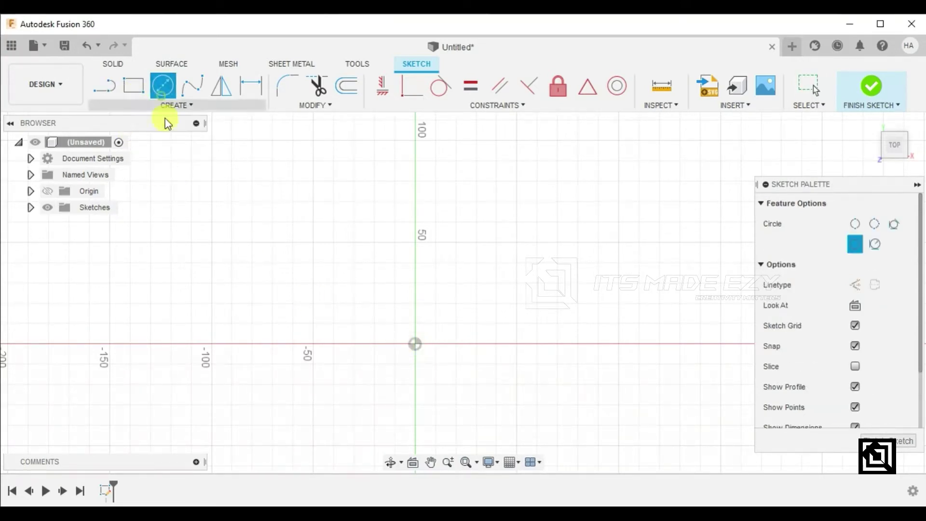
{"action": "left_click", "coordinate": [414, 344]}
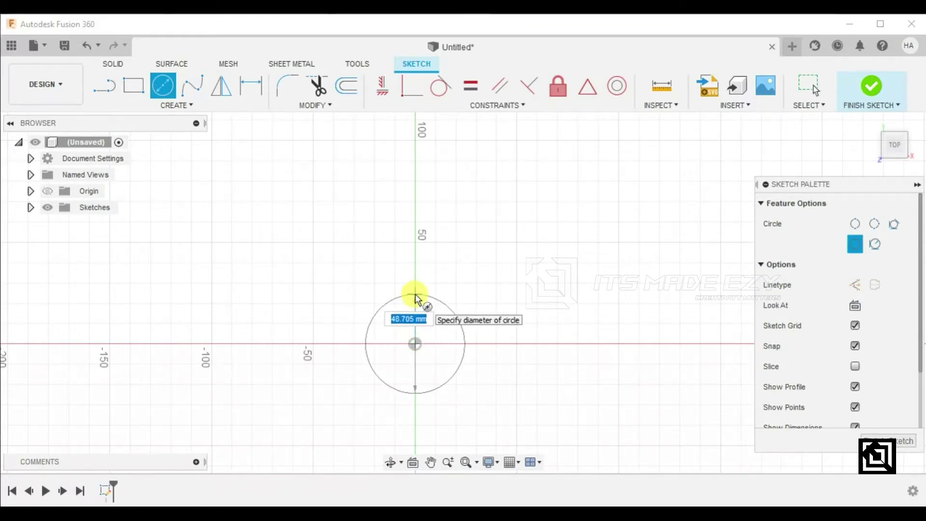
{"action": "type", "text": "5"}
{"action": "key", "text": "Return"}
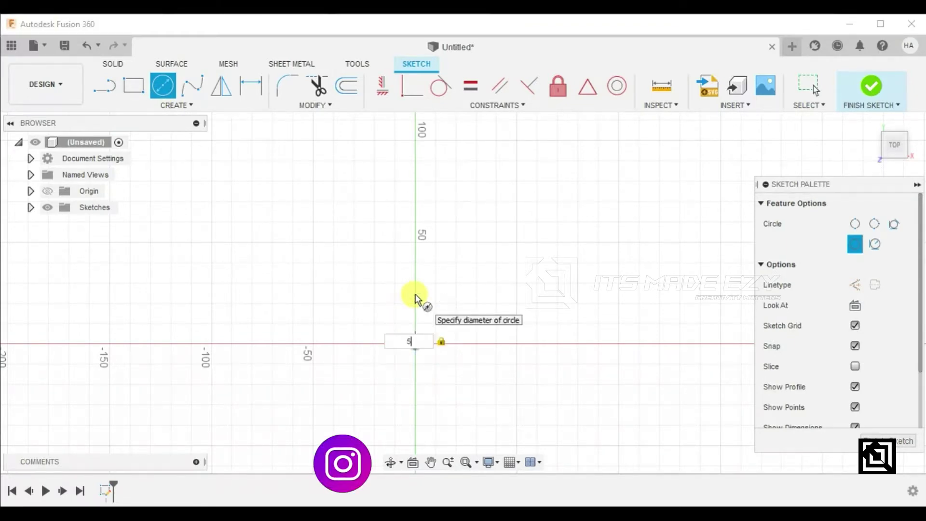
{"action": "key", "text": "Escape"}
{"action": "scroll", "coordinate": [414, 333], "scroll_direction": "up", "scroll_amount": 2}
{"action": "scroll", "coordinate": [412, 347], "scroll_direction": "up", "scroll_amount": 3}
{"action": "scroll", "coordinate": [410, 313], "scroll_direction": "up", "scroll_amount": 3}
{"action": "scroll", "coordinate": [411, 296], "scroll_direction": "up", "scroll_amount": 2}
{"action": "scroll", "coordinate": [449, 384], "scroll_direction": "up", "scroll_amount": 2}
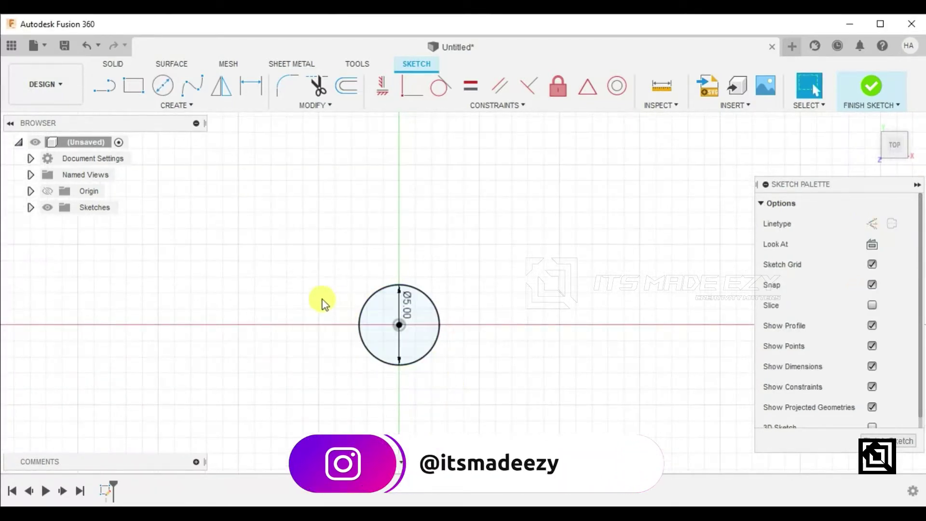
Step: Draw a 100 mm diameter circle centred on the origin
{"action": "left_click", "coordinate": [162, 86]}
{"action": "left_click", "coordinate": [399, 324]}
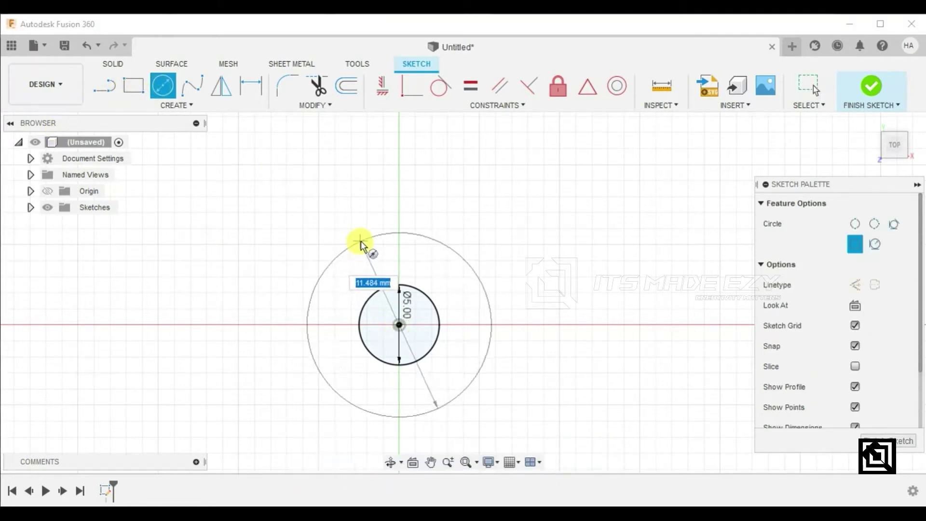
{"action": "scroll", "coordinate": [362, 242], "scroll_direction": "down", "scroll_amount": 1}
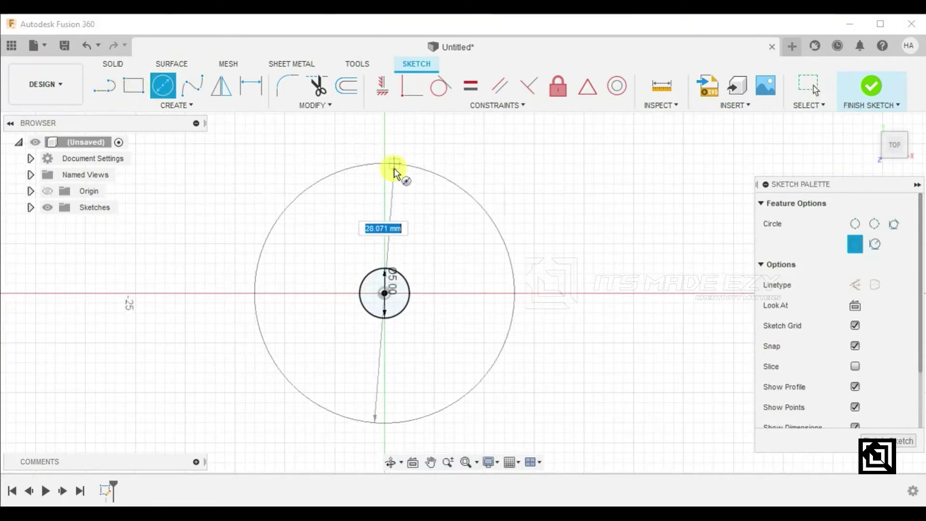
{"action": "scroll", "coordinate": [398, 174], "scroll_direction": "down", "scroll_amount": 2}
{"action": "scroll", "coordinate": [388, 149], "scroll_direction": "down", "scroll_amount": 2}
{"action": "scroll", "coordinate": [387, 140], "scroll_direction": "down", "scroll_amount": 1}
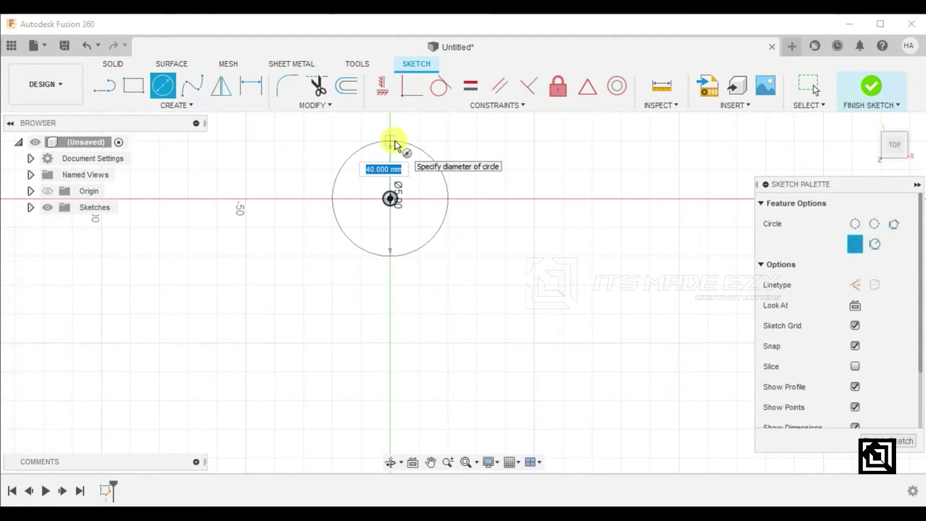
{"action": "scroll", "coordinate": [395, 143], "scroll_direction": "up", "scroll_amount": 1}
{"action": "scroll", "coordinate": [397, 142], "scroll_direction": "down", "scroll_amount": 3}
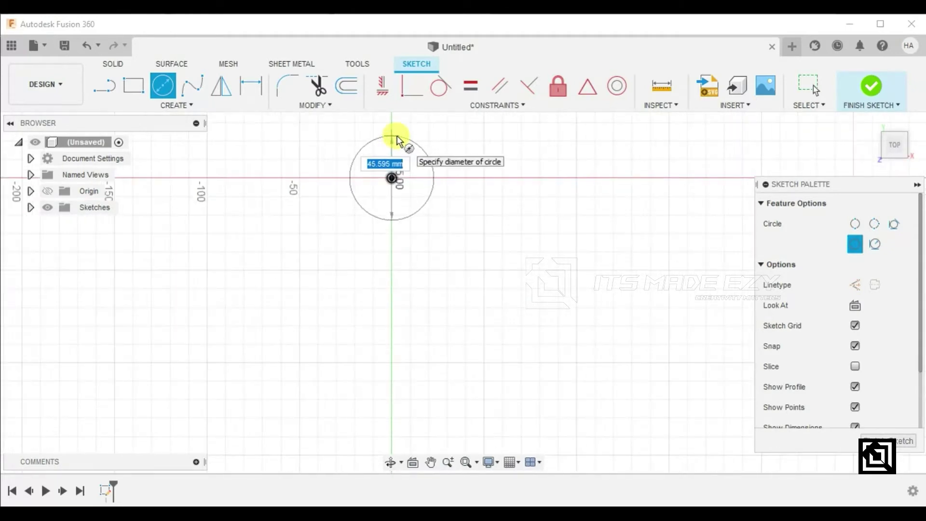
{"action": "key", "text": "Return"}
{"action": "key", "text": "Escape"}
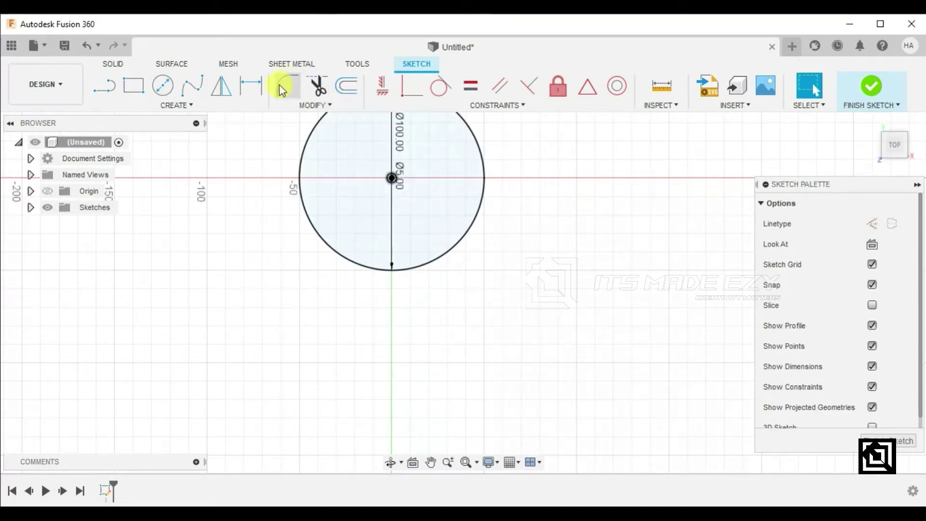
Step: Change the centre circle's Ø5 dimension to 15 mm
{"action": "left_click", "coordinate": [263, 93]}
{"action": "left_click", "coordinate": [393, 179]}
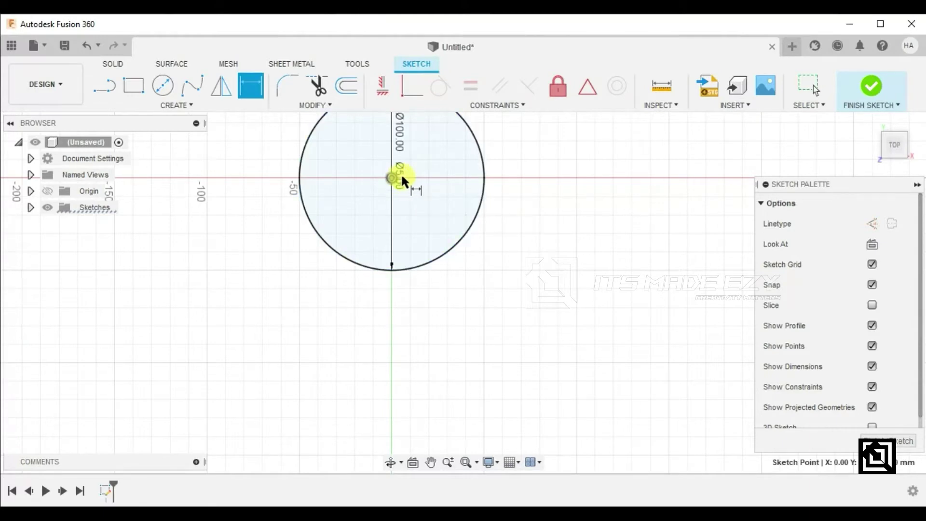
{"action": "left_click", "coordinate": [395, 177]}
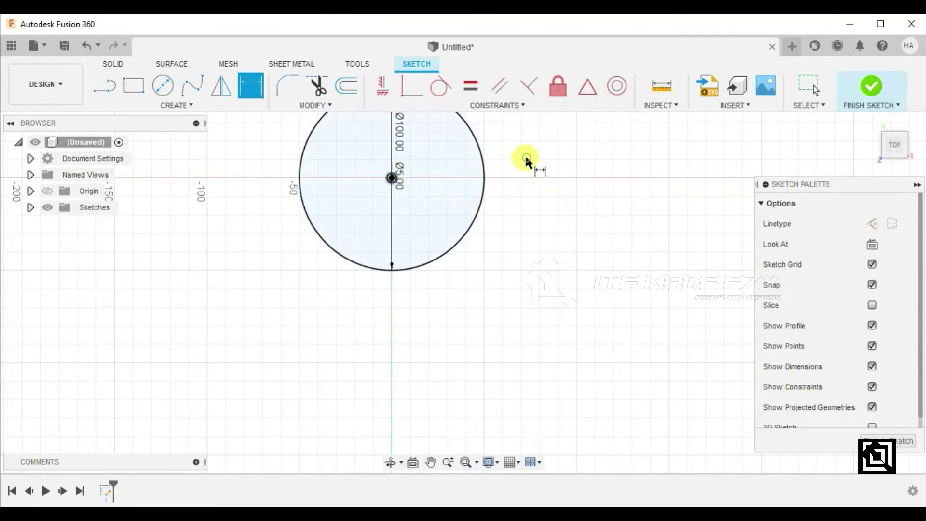
{"action": "key", "text": "Escape"}
{"action": "scroll", "coordinate": [374, 183], "scroll_direction": "up", "scroll_amount": 2}
{"action": "scroll", "coordinate": [378, 191], "scroll_direction": "up", "scroll_amount": 3}
{"action": "scroll", "coordinate": [378, 187], "scroll_direction": "up", "scroll_amount": 3}
{"action": "key", "text": "d"}
{"action": "left_click", "coordinate": [357, 144]}
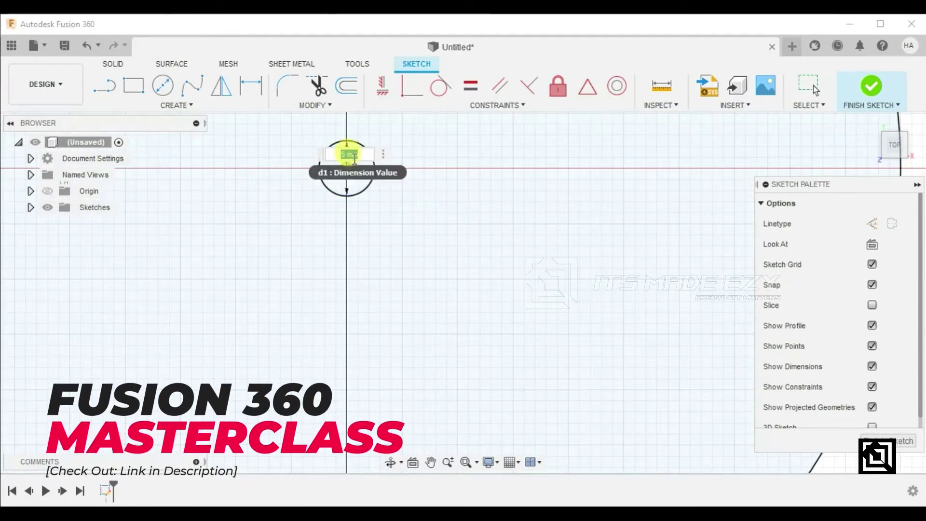
{"action": "key", "text": "Return"}
{"action": "scroll", "coordinate": [388, 280], "scroll_direction": "down", "scroll_amount": 3}
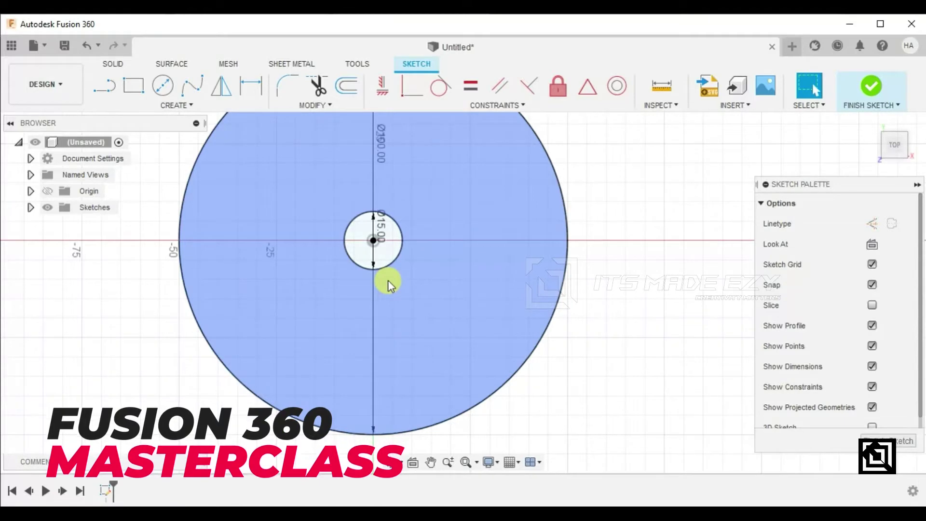
{"action": "scroll", "coordinate": [389, 282], "scroll_direction": "down", "scroll_amount": 2}
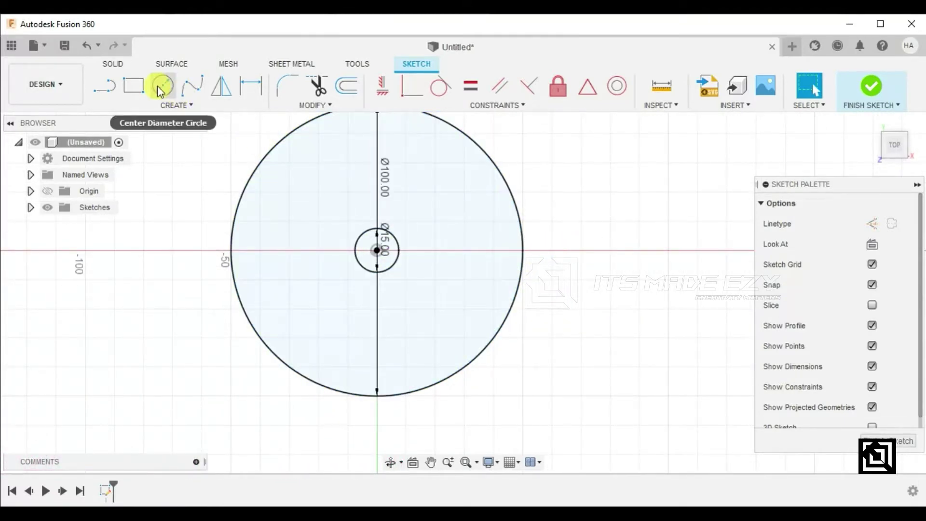
{"action": "left_click", "coordinate": [161, 88]}
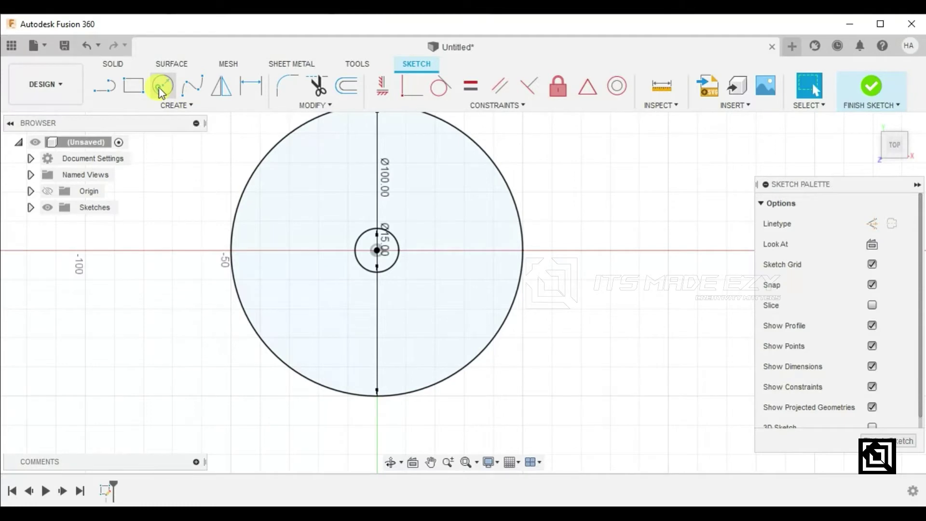
Step: Draw a small circle below the origin and dimension it to 7.5 mm diameter
{"action": "left_click", "coordinate": [384, 317]}
{"action": "left_click", "coordinate": [384, 319]}
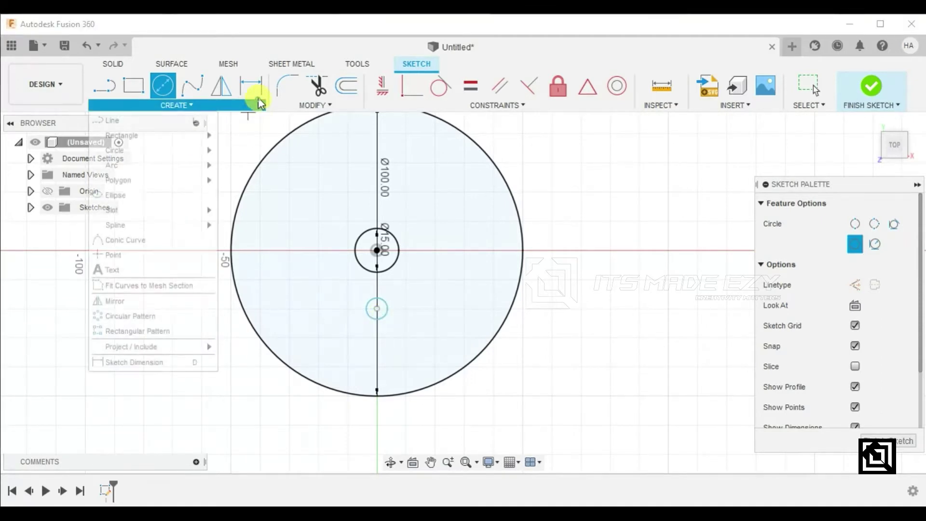
{"action": "left_click", "coordinate": [251, 85]}
{"action": "left_click", "coordinate": [383, 300]}
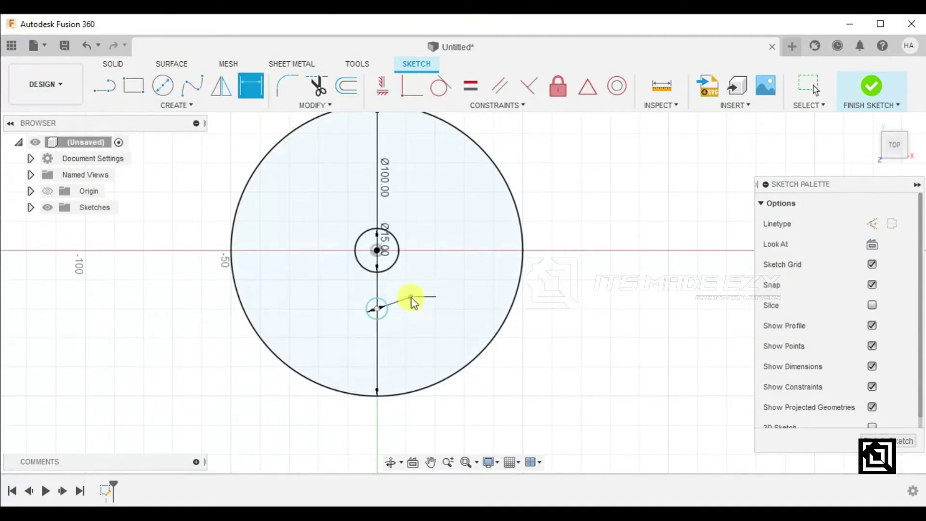
{"action": "left_click", "coordinate": [411, 298]}
{"action": "key", "text": "Return"}
Step: Dimension the small circle's centre 20 mm below the sketch centre
{"action": "left_click", "coordinate": [377, 249]}
{"action": "left_click", "coordinate": [376, 308]}
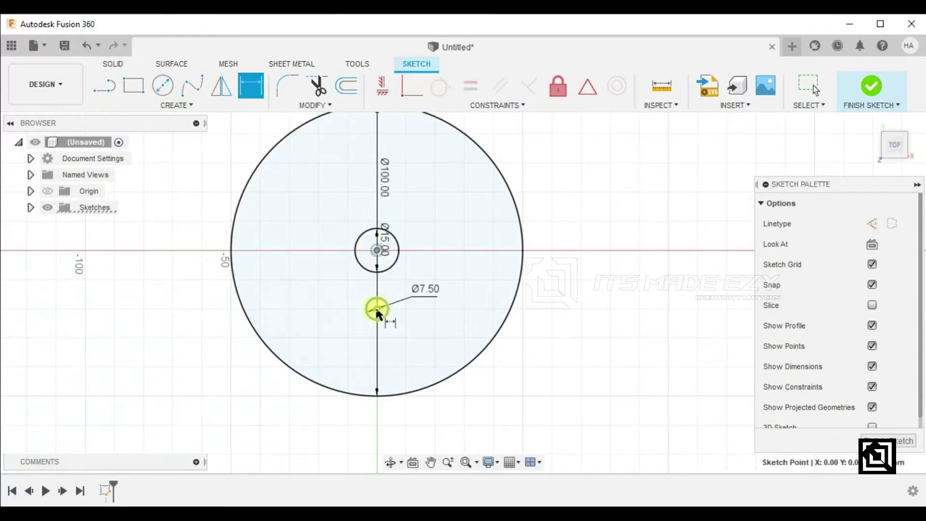
{"action": "left_click", "coordinate": [170, 284]}
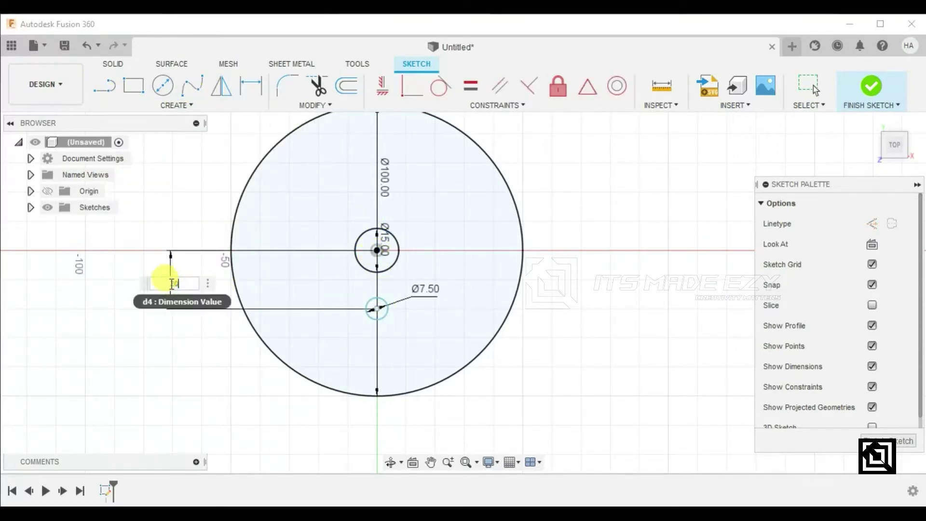
{"action": "key", "text": "Return"}
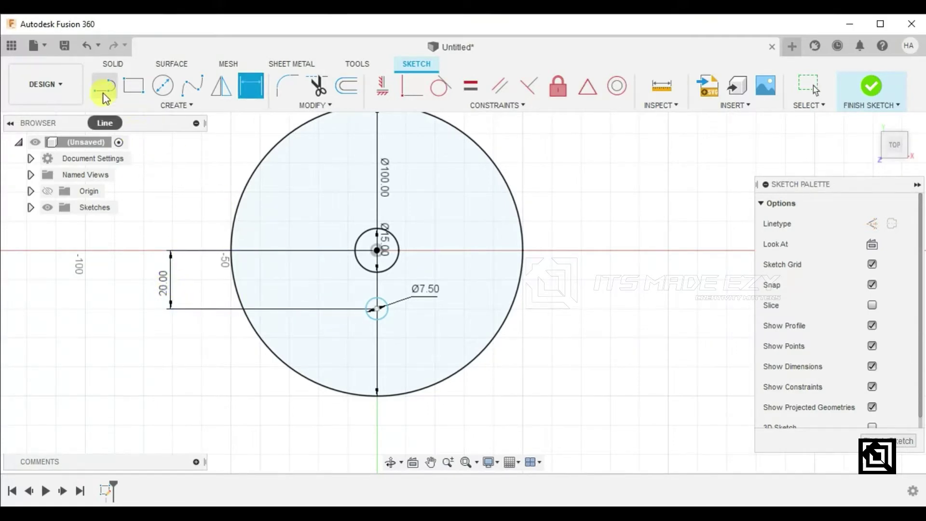
Step: Draw two vertical lines from the Ø7.5 circle's sides down to the Ø100 circle, the second 30 mm long
{"action": "left_click", "coordinate": [103, 87]}
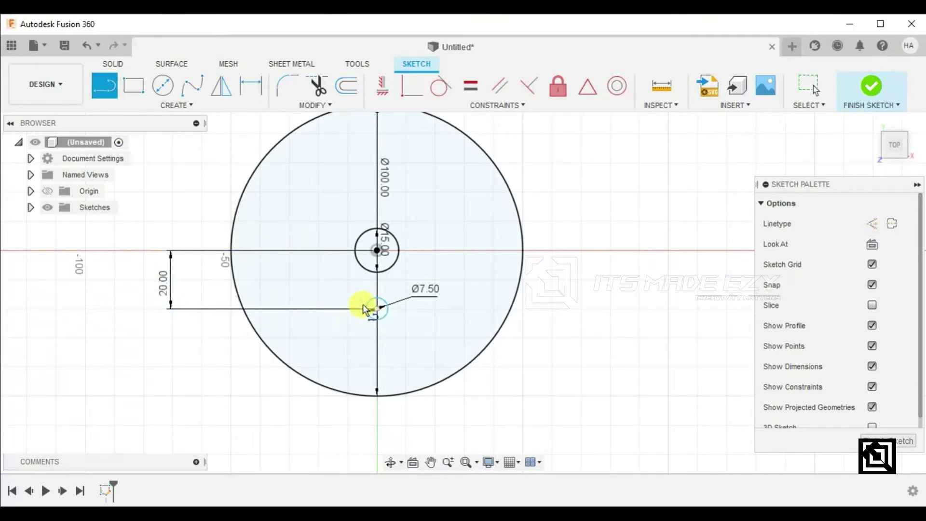
{"action": "scroll", "coordinate": [364, 312], "scroll_direction": "up", "scroll_amount": 1}
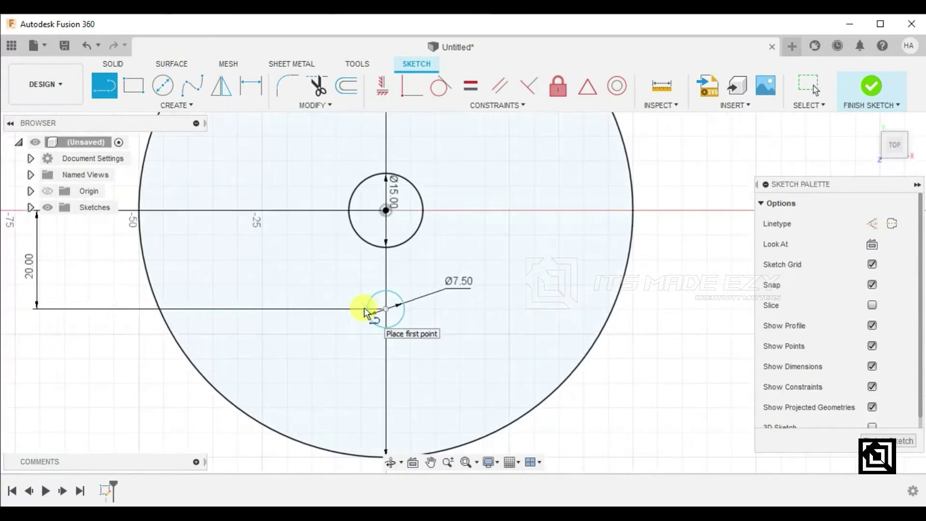
{"action": "scroll", "coordinate": [371, 315], "scroll_direction": "up", "scroll_amount": 2}
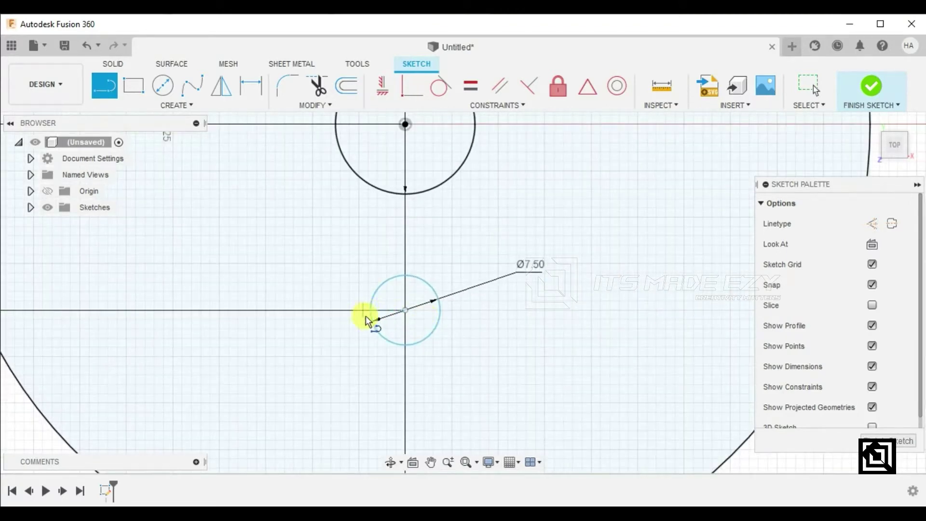
{"action": "left_click", "coordinate": [371, 310]}
{"action": "scroll", "coordinate": [372, 356], "scroll_direction": "down", "scroll_amount": 2}
{"action": "scroll", "coordinate": [368, 356], "scroll_direction": "down", "scroll_amount": 2}
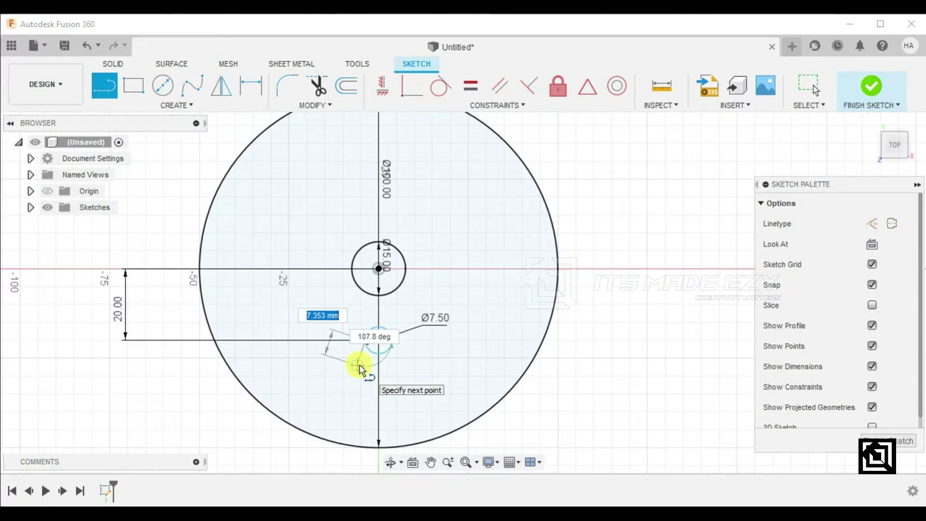
{"action": "left_click", "coordinate": [365, 448]}
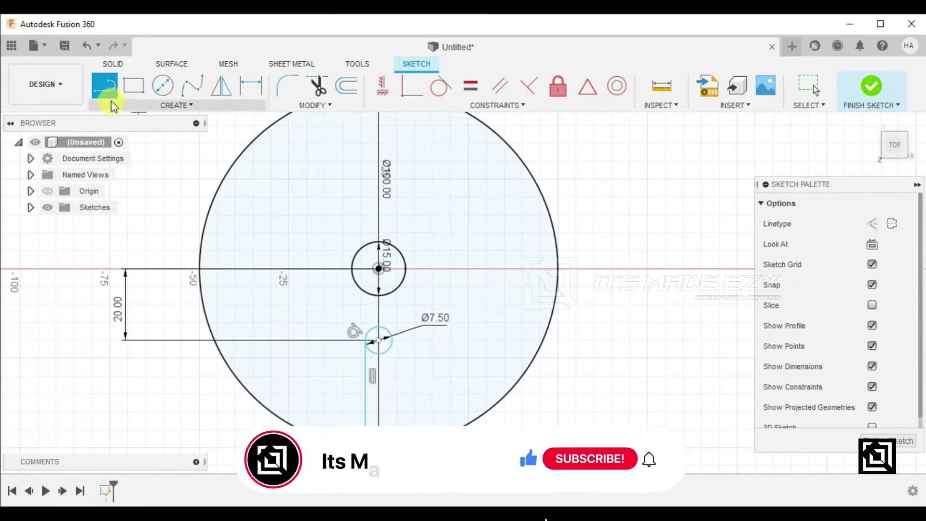
{"action": "left_click", "coordinate": [393, 341]}
{"action": "key", "text": "Return"}
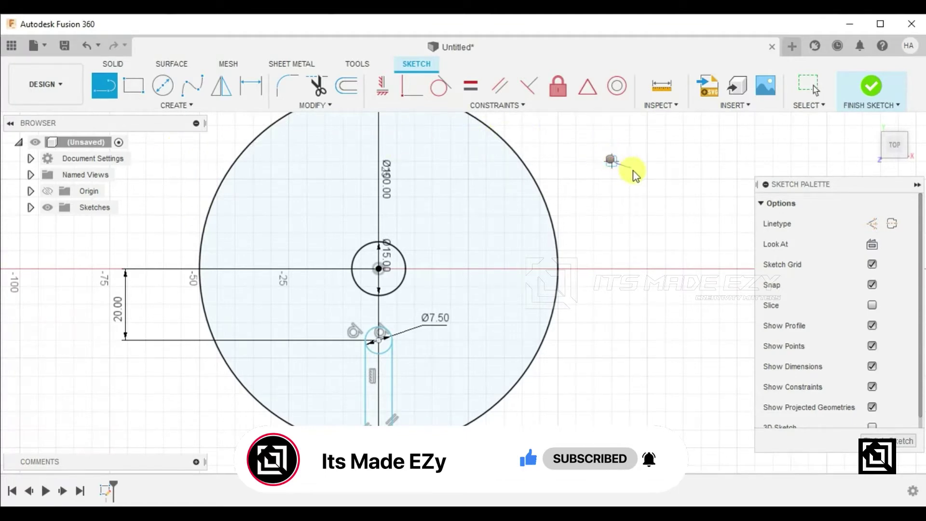
{"action": "key", "text": "Escape"}
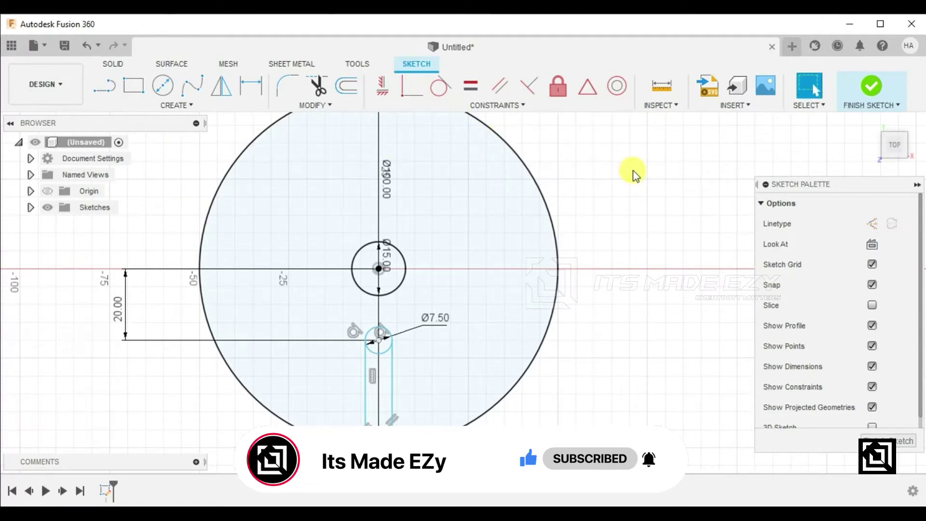
Step: Trim the small circle's lower half and the outer arc between the slot lines
{"action": "left_click", "coordinate": [317, 87]}
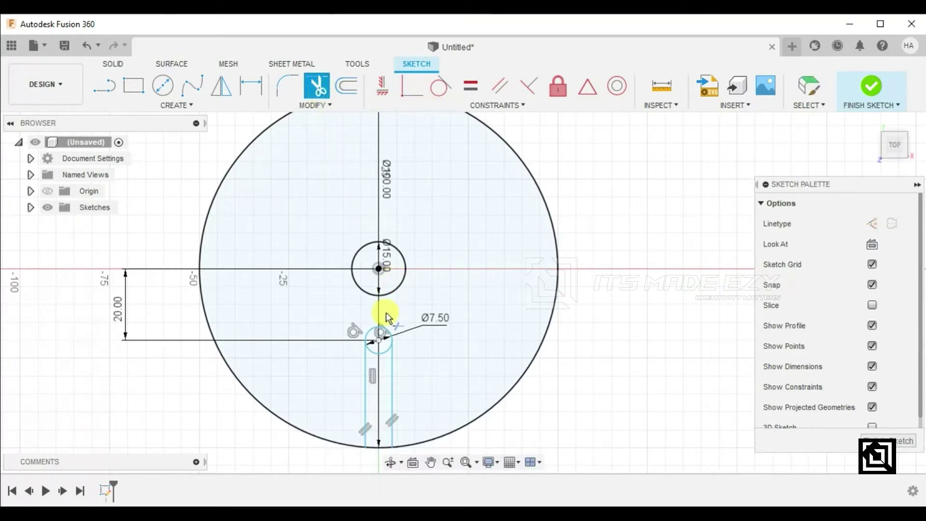
{"action": "scroll", "coordinate": [388, 311], "scroll_direction": "up", "scroll_amount": 3}
{"action": "left_click", "coordinate": [378, 370]}
{"action": "scroll", "coordinate": [384, 356], "scroll_direction": "up", "scroll_amount": 1}
{"action": "scroll", "coordinate": [383, 343], "scroll_direction": "down", "scroll_amount": 1}
{"action": "scroll", "coordinate": [331, 265], "scroll_direction": "down", "scroll_amount": 3}
{"action": "middle_click_drag", "start_coordinate": [335, 258], "coordinate": [342, 173]}
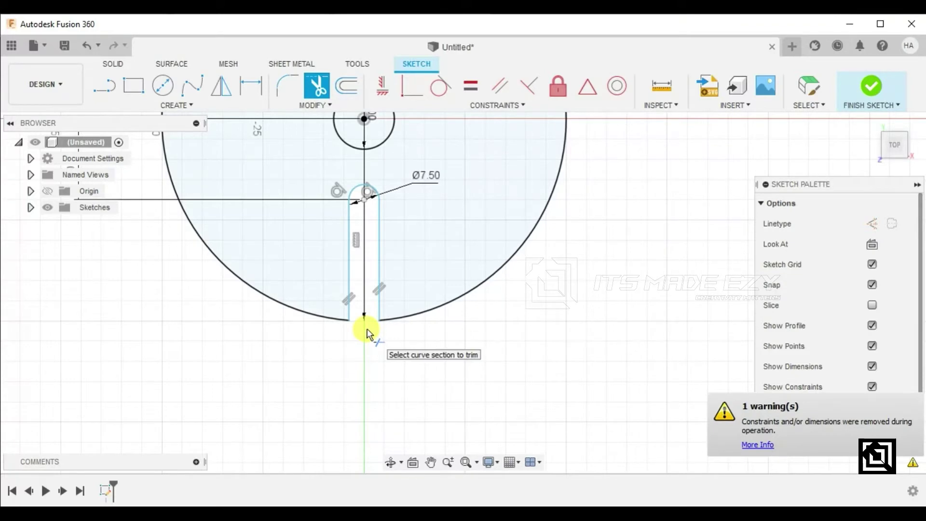
{"action": "key", "text": "Escape"}
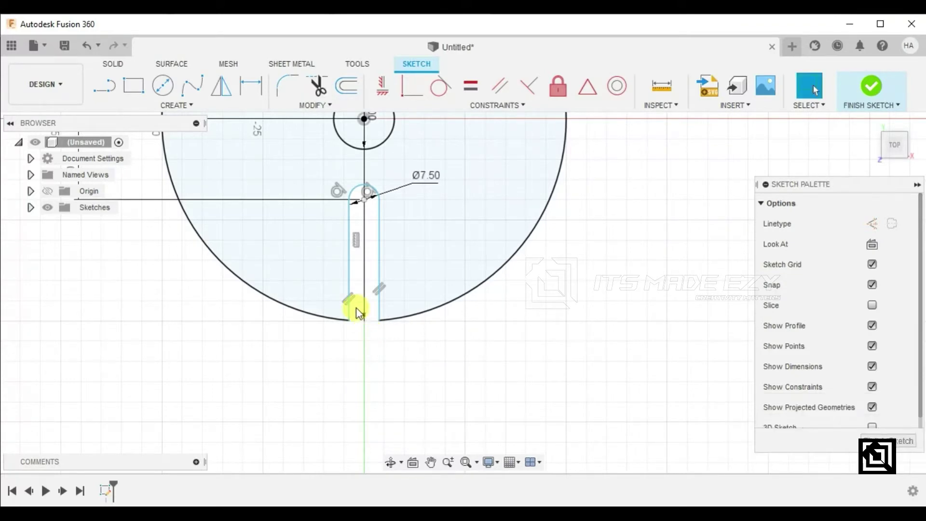
Step: Select the plate profile to check the open slot
{"action": "scroll", "coordinate": [356, 308], "scroll_direction": "up", "scroll_amount": 3}
{"action": "left_click", "coordinate": [301, 178]}
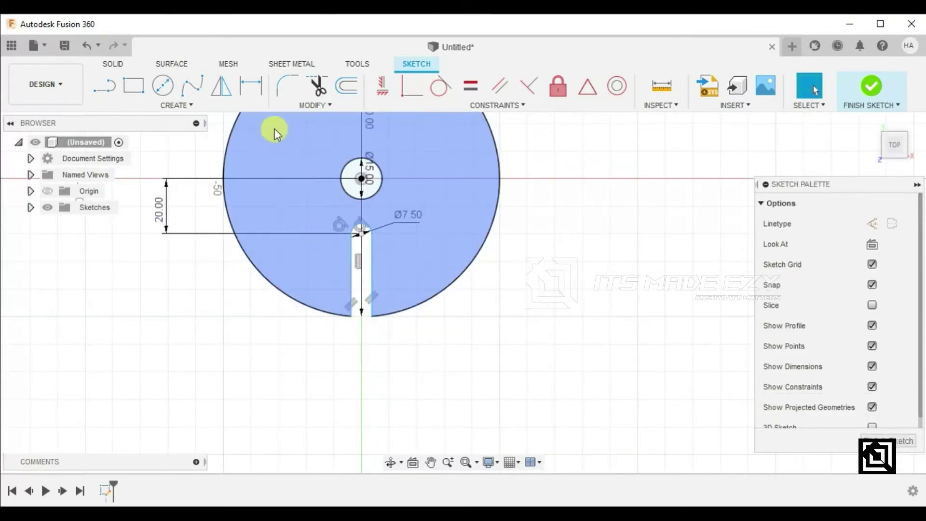
{"action": "left_click", "coordinate": [237, 136]}
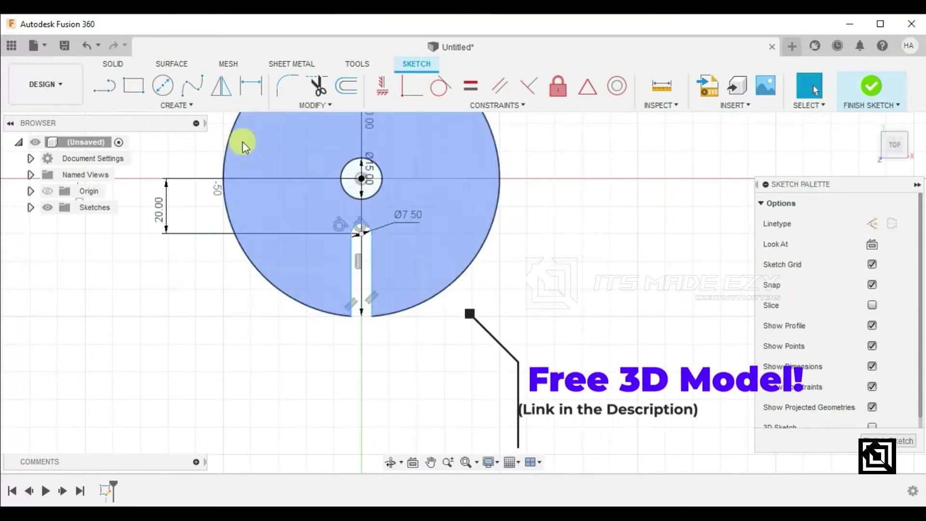
{"action": "scroll", "coordinate": [360, 230], "scroll_direction": "down", "scroll_amount": 1}
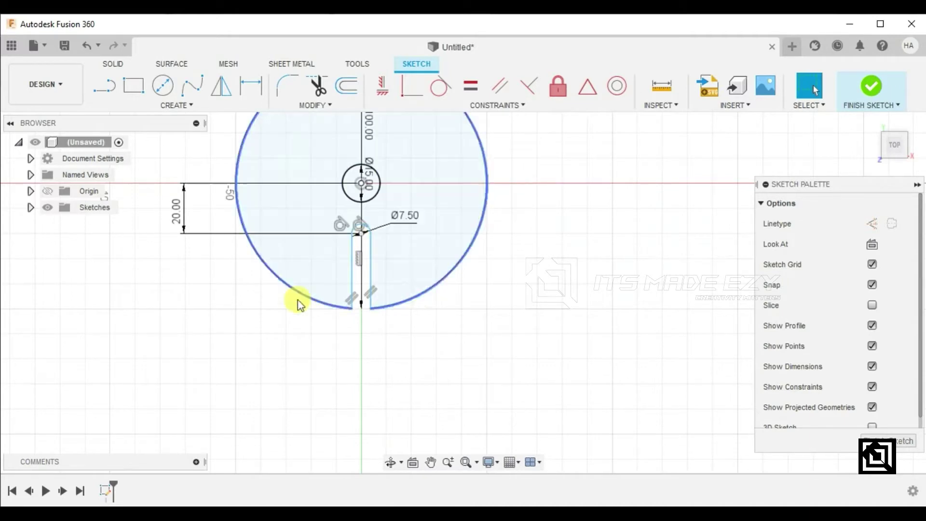
Step: Start a circular pattern of the slot's two lines and arc
{"action": "left_click", "coordinate": [211, 103]}
{"action": "left_click", "coordinate": [163, 315]}
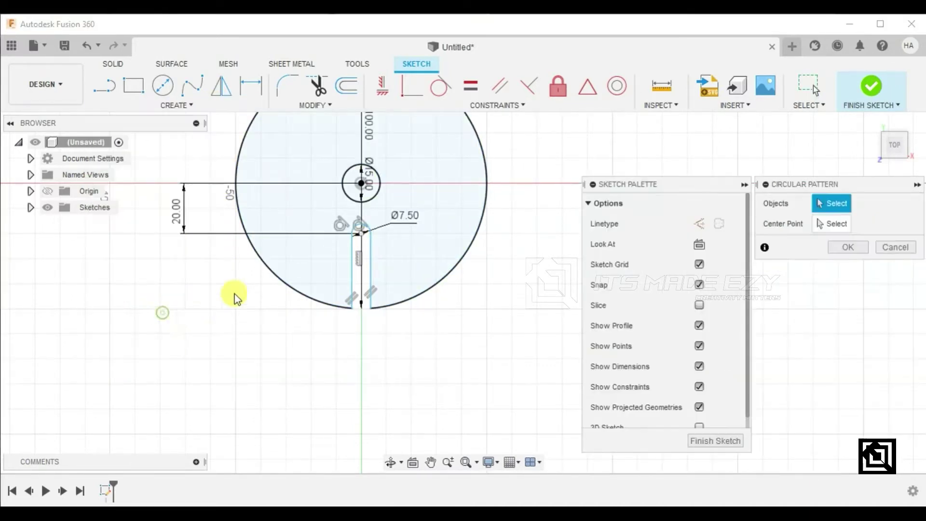
{"action": "left_click", "coordinate": [369, 265]}
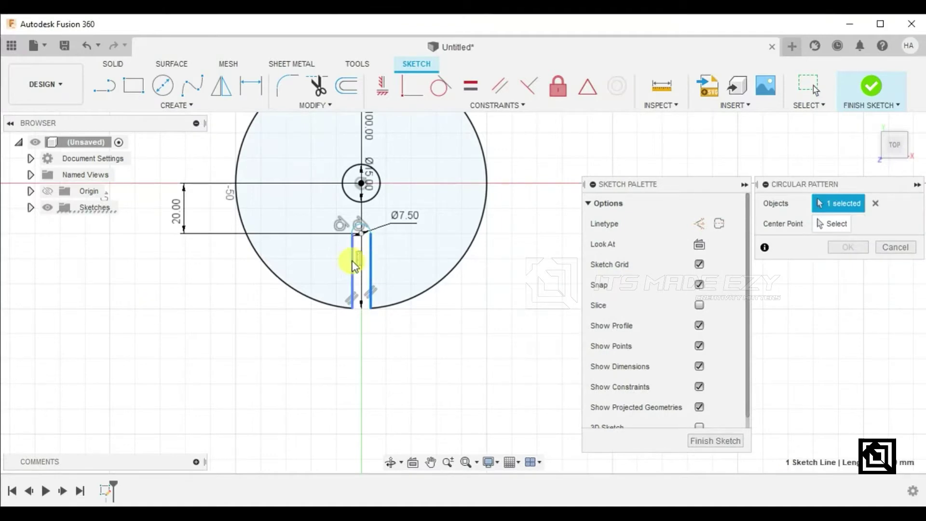
{"action": "left_click", "coordinate": [353, 261]}
{"action": "left_click", "coordinate": [360, 227]}
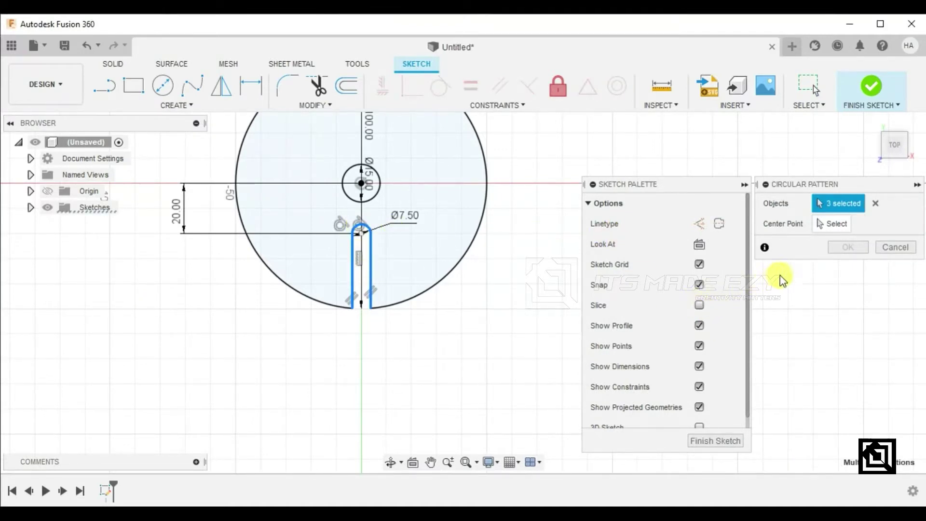
Step: Pattern the slot 5 times about the plate centre and finish the sketch
{"action": "left_click", "coordinate": [833, 225]}
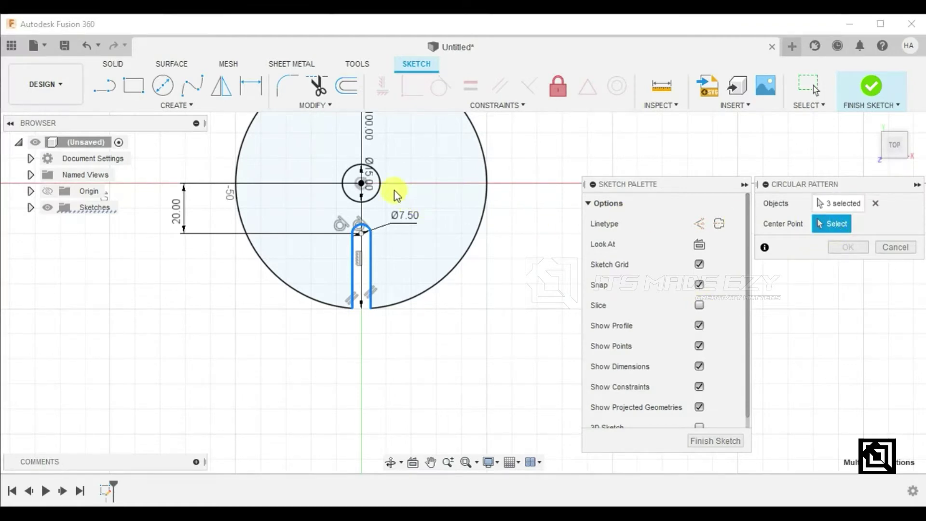
{"action": "left_click", "coordinate": [360, 183]}
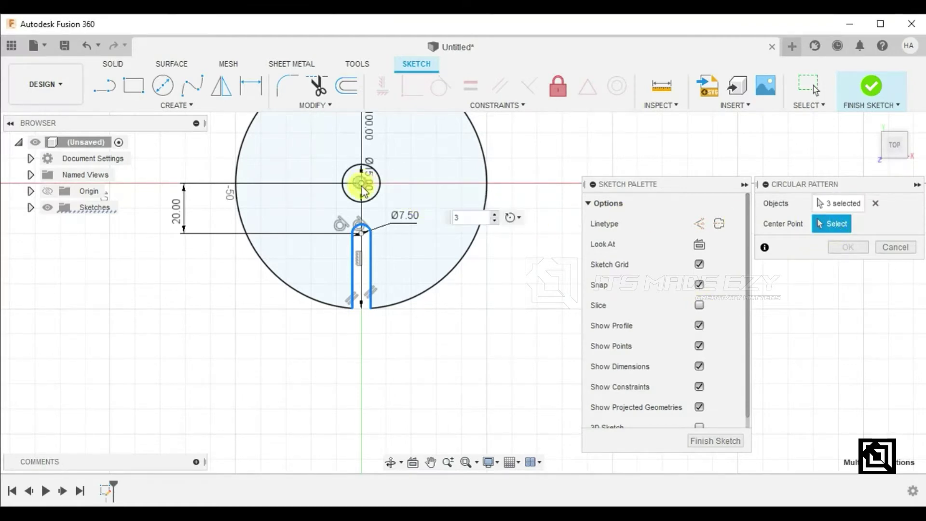
{"action": "left_click", "coordinate": [496, 217]}
{"action": "left_click", "coordinate": [497, 216]}
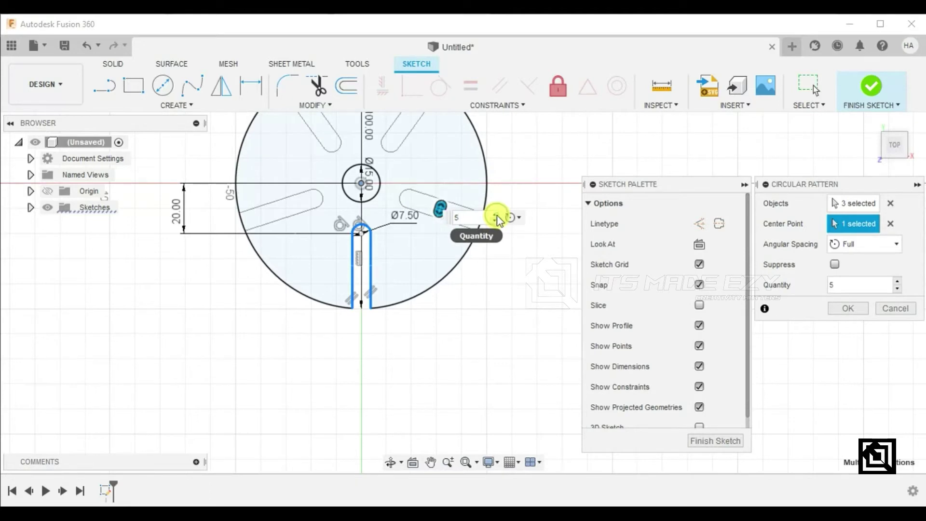
{"action": "left_click", "coordinate": [716, 440]}
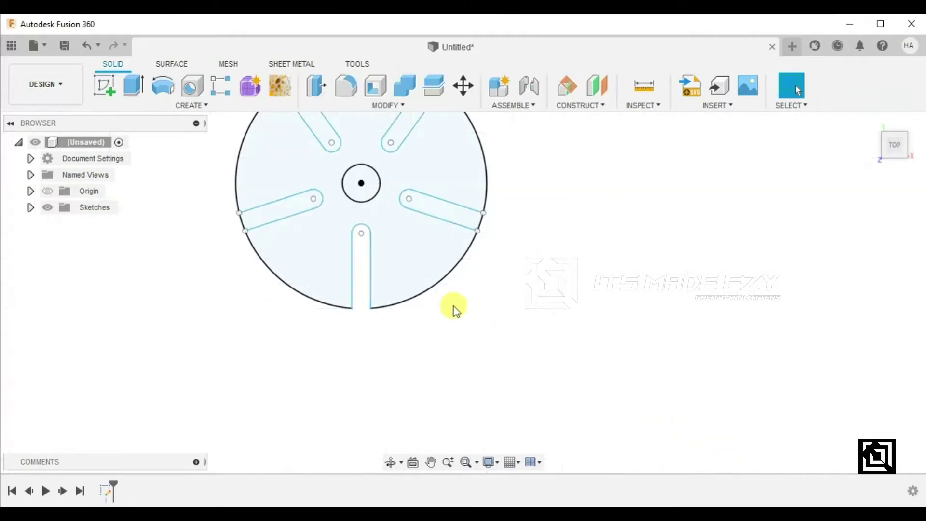
{"action": "scroll", "coordinate": [487, 337], "scroll_direction": "down", "scroll_amount": 2}
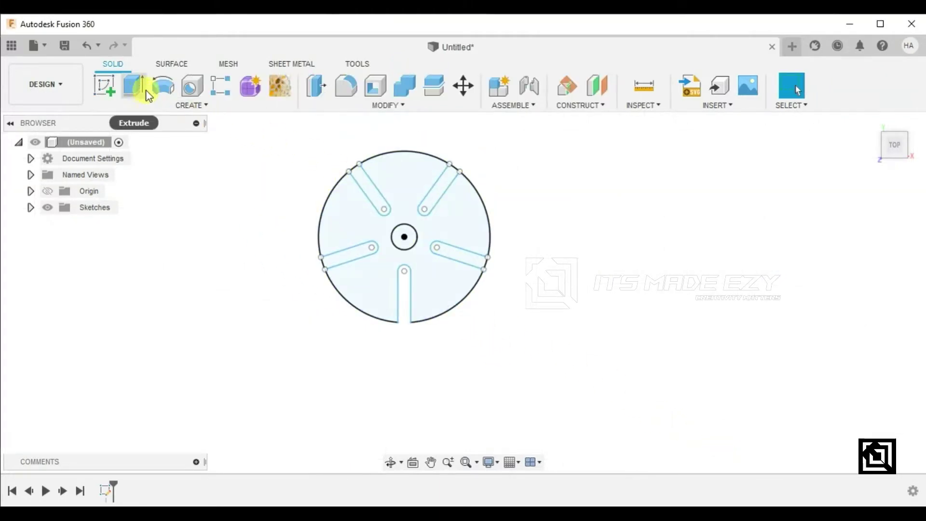
{"action": "right_click", "coordinate": [106, 494]}
Step: Reopen the plate sketch and draw a circle above the plate
{"action": "left_click", "coordinate": [121, 396]}
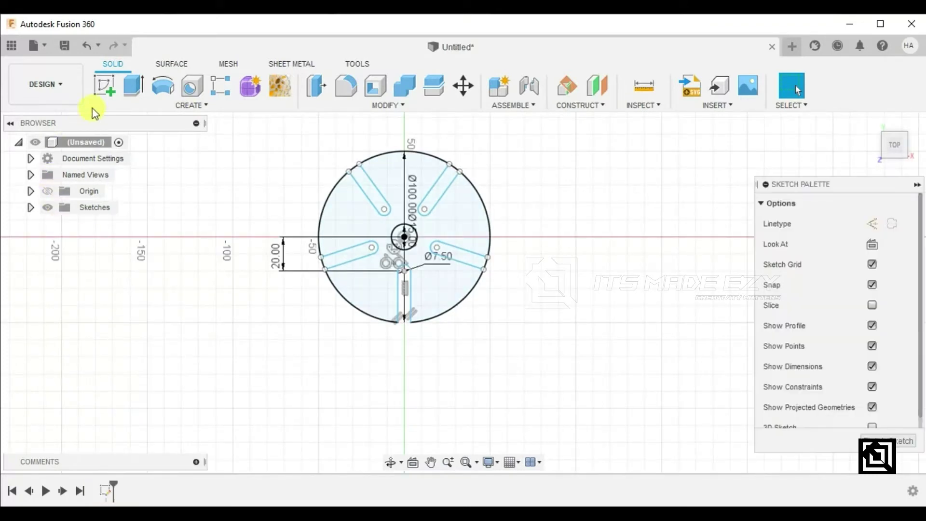
{"action": "left_click", "coordinate": [162, 87]}
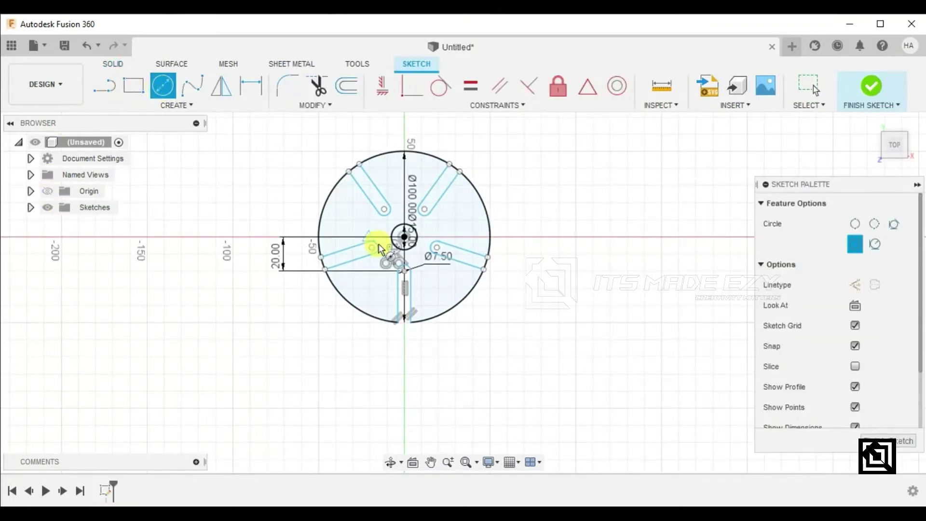
{"action": "scroll", "coordinate": [379, 248], "scroll_direction": "down", "scroll_amount": 2}
{"action": "left_click", "coordinate": [396, 145]}
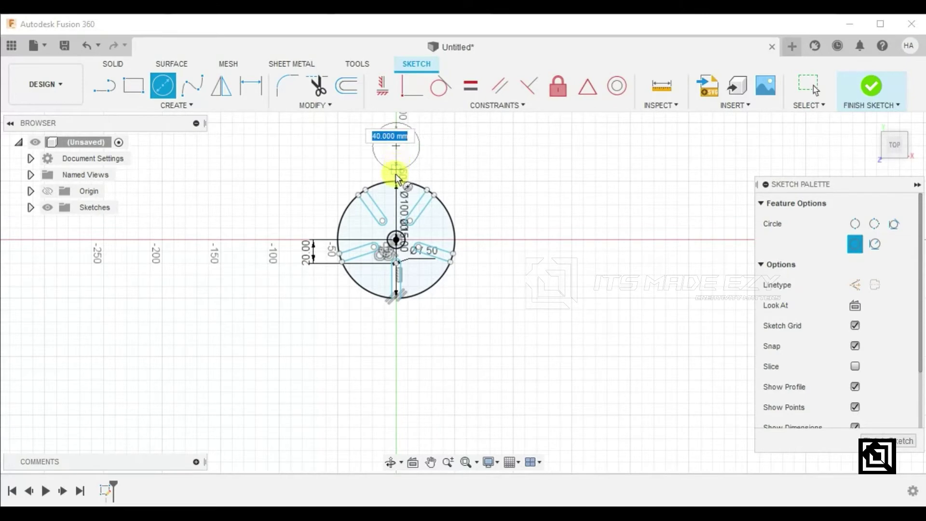
{"action": "left_click", "coordinate": [396, 191]}
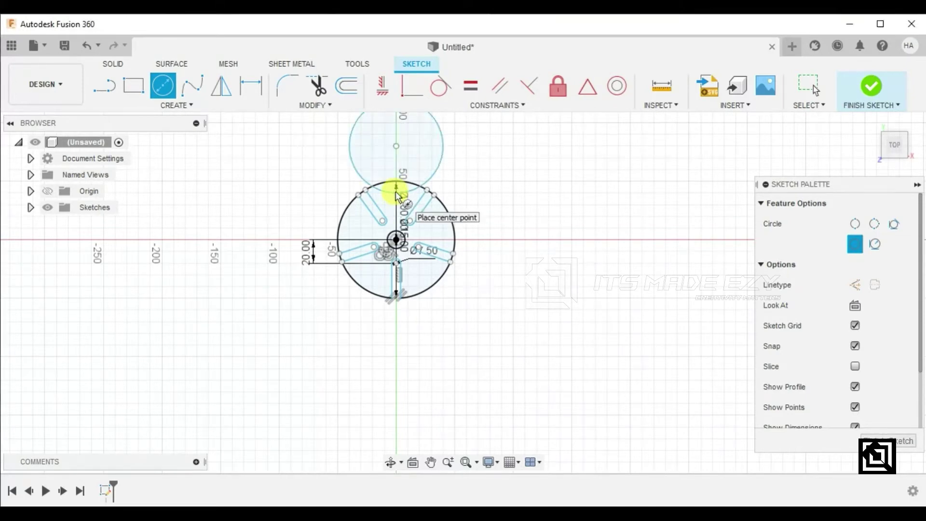
{"action": "key", "text": "Escape"}
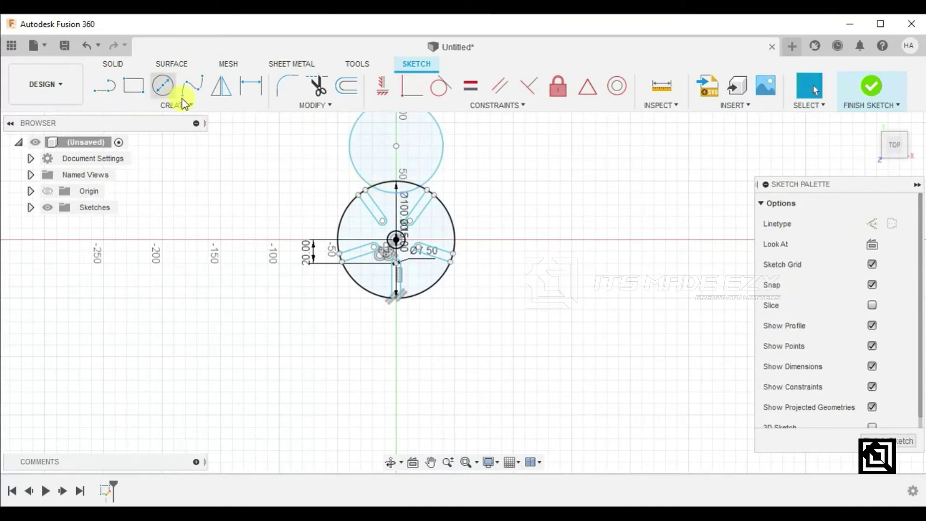
Step: Dimension the upper circle to Ø60 with its centre 65 mm above the plate centre
{"action": "left_click", "coordinate": [351, 152]}
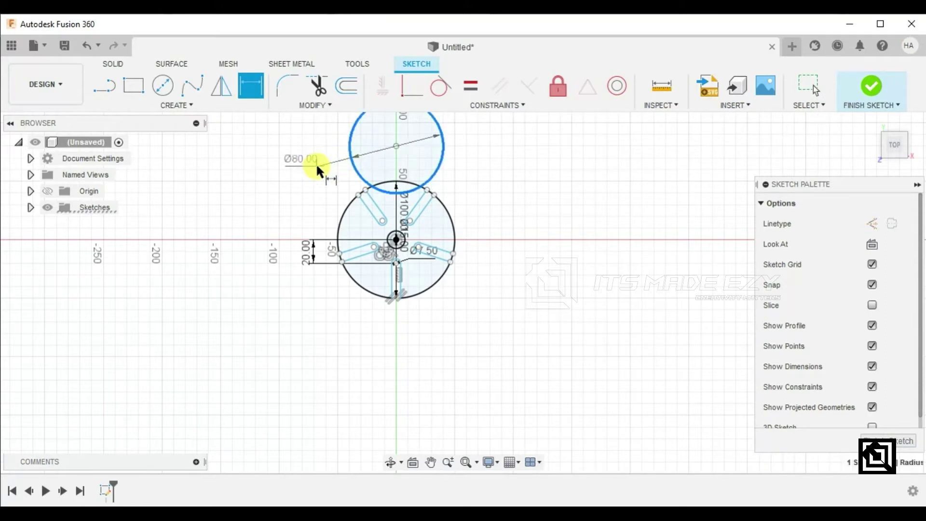
{"action": "left_click", "coordinate": [316, 164]}
{"action": "key", "text": "Return"}
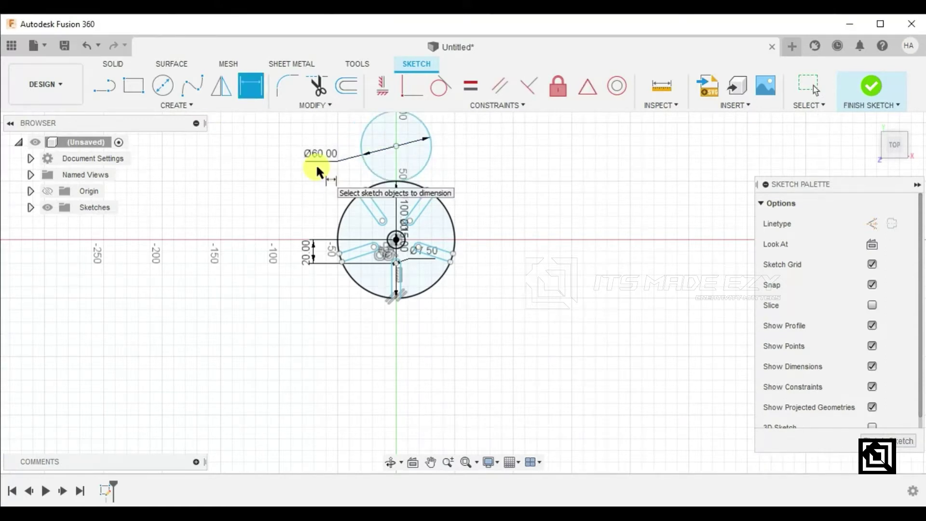
{"action": "left_click", "coordinate": [395, 145]}
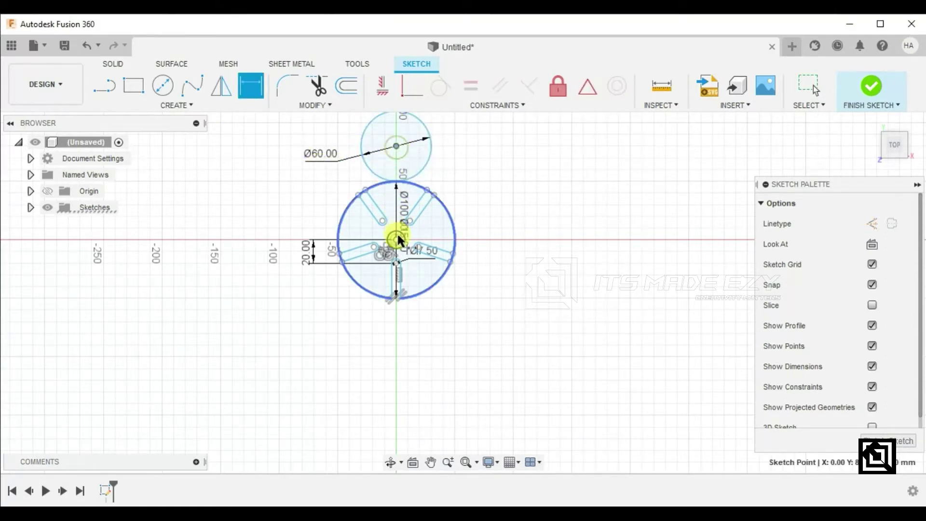
{"action": "left_click", "coordinate": [396, 239]}
{"action": "left_click", "coordinate": [263, 207]}
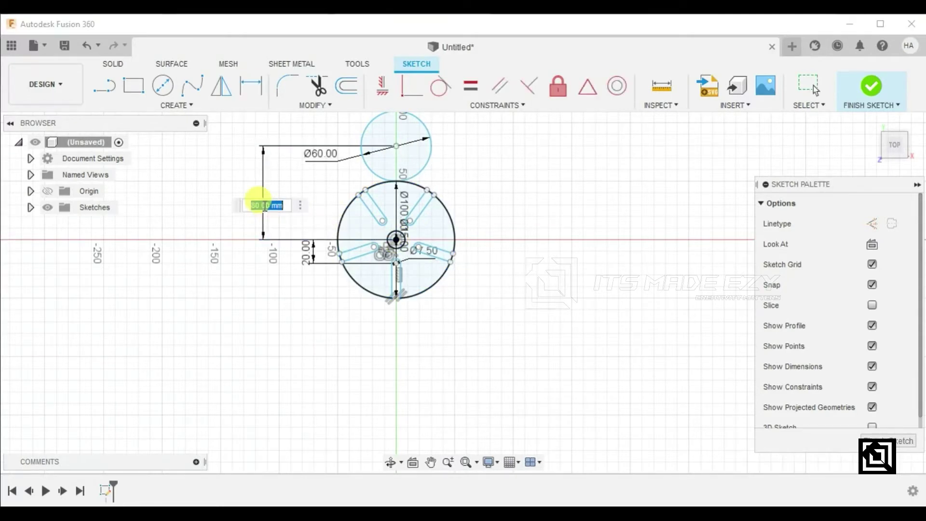
{"action": "type", "text": "5"}
{"action": "key", "text": "Return"}
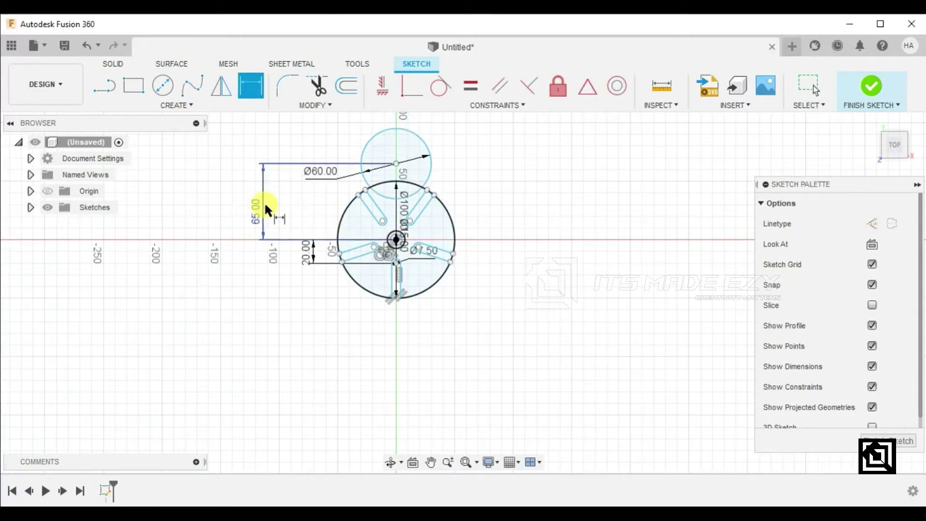
{"action": "scroll", "coordinate": [417, 189], "scroll_direction": "up", "scroll_amount": 1}
{"action": "scroll", "coordinate": [380, 186], "scroll_direction": "up", "scroll_amount": 3}
{"action": "scroll", "coordinate": [392, 151], "scroll_direction": "up", "scroll_amount": 1}
{"action": "scroll", "coordinate": [393, 151], "scroll_direction": "up", "scroll_amount": 2}
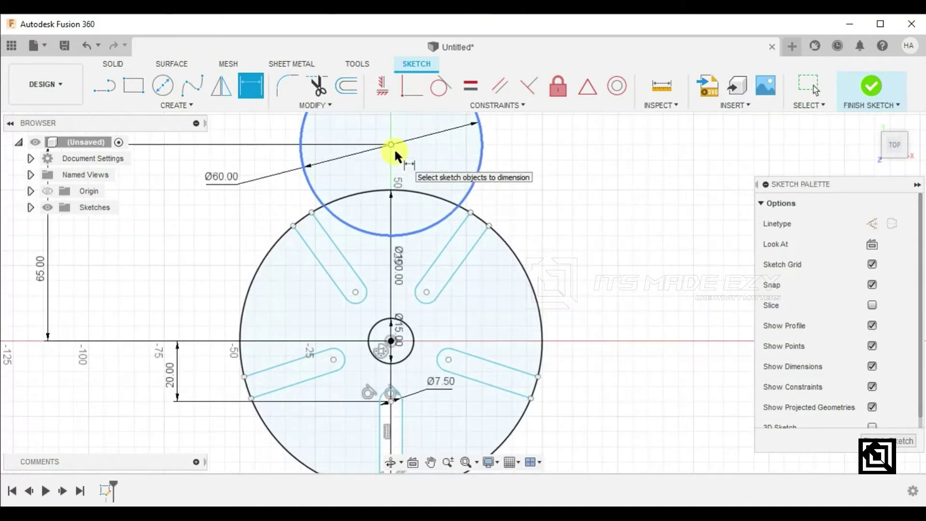
Step: Trim the plate's top arc, the Ø60 circle's outer half, and outer arcs beside four slots
{"action": "left_click", "coordinate": [316, 96]}
{"action": "left_click", "coordinate": [356, 192]}
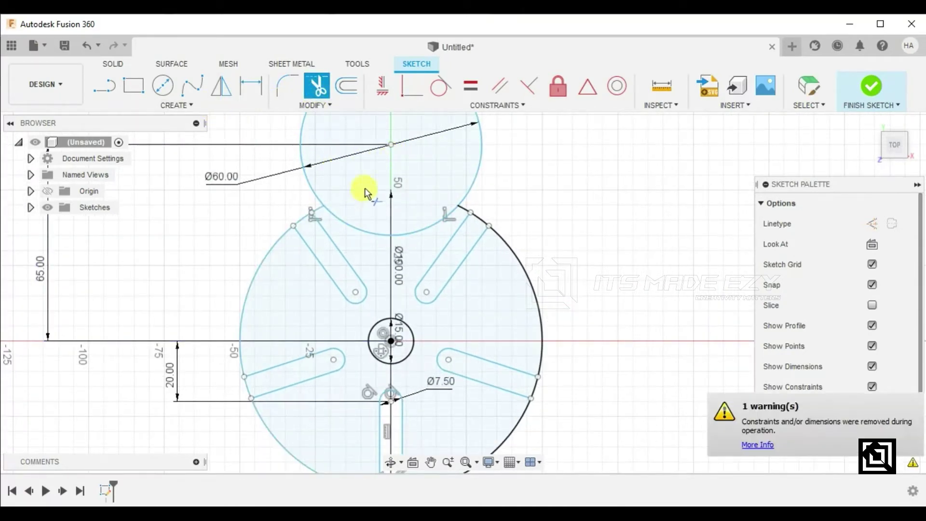
{"action": "left_click", "coordinate": [307, 171]}
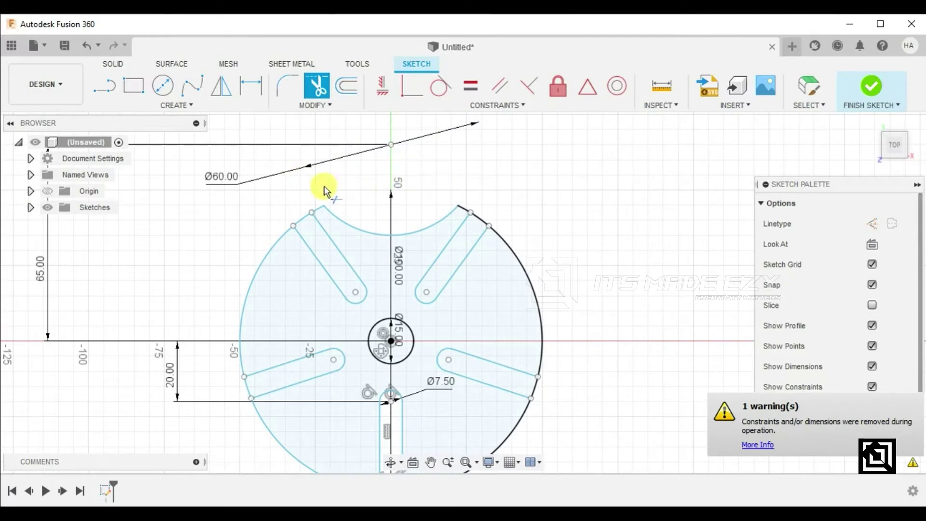
{"action": "left_click", "coordinate": [477, 216]}
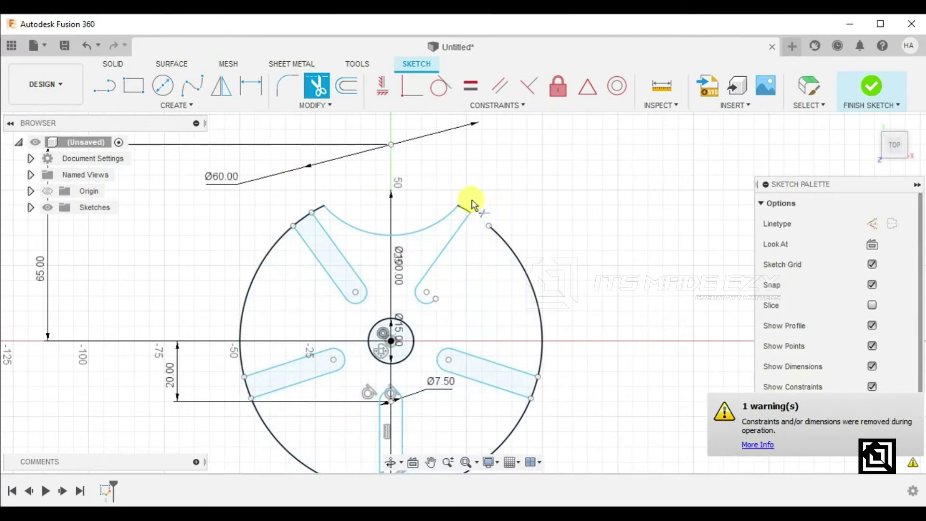
{"action": "left_click", "coordinate": [302, 208]}
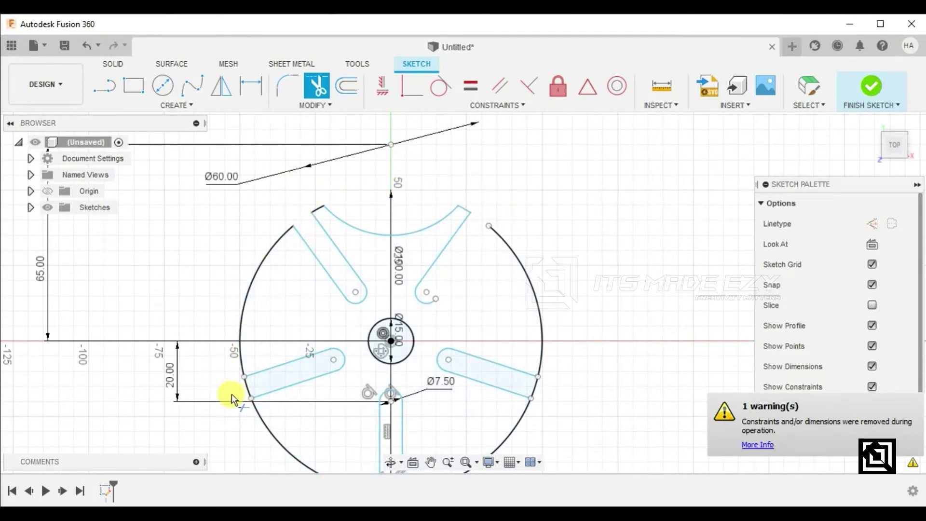
{"action": "left_click", "coordinate": [253, 384]}
{"action": "left_click", "coordinate": [530, 384]}
{"action": "scroll", "coordinate": [441, 289], "scroll_direction": "down", "scroll_amount": 1}
{"action": "scroll", "coordinate": [425, 318], "scroll_direction": "down", "scroll_amount": 2}
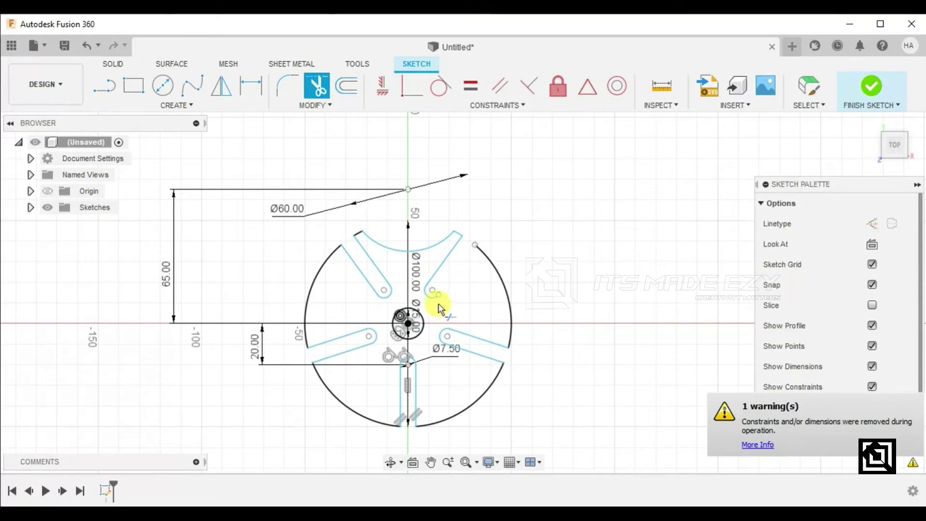
{"action": "key", "text": "Escape"}
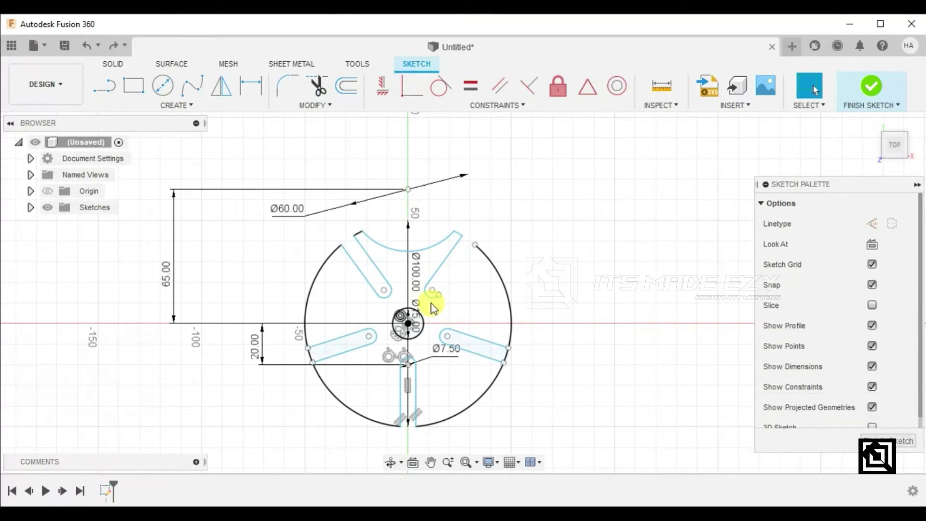
{"action": "scroll", "coordinate": [466, 255], "scroll_direction": "up", "scroll_amount": 1}
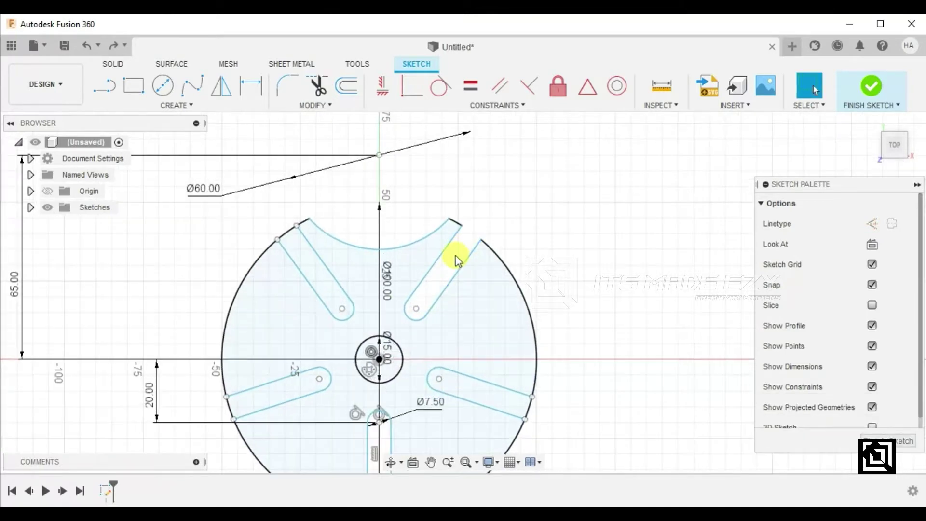
{"action": "scroll", "coordinate": [467, 255], "scroll_direction": "up", "scroll_amount": 1}
Step: Trim the remaining outer-circle segments across the lower-left and lower-right slot ends
{"action": "left_click", "coordinate": [316, 86]}
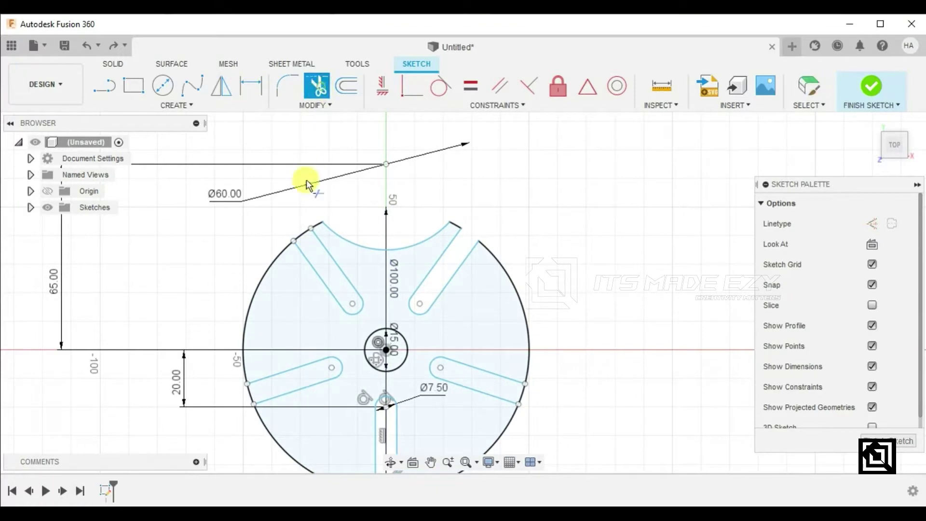
{"action": "left_click", "coordinate": [297, 213]}
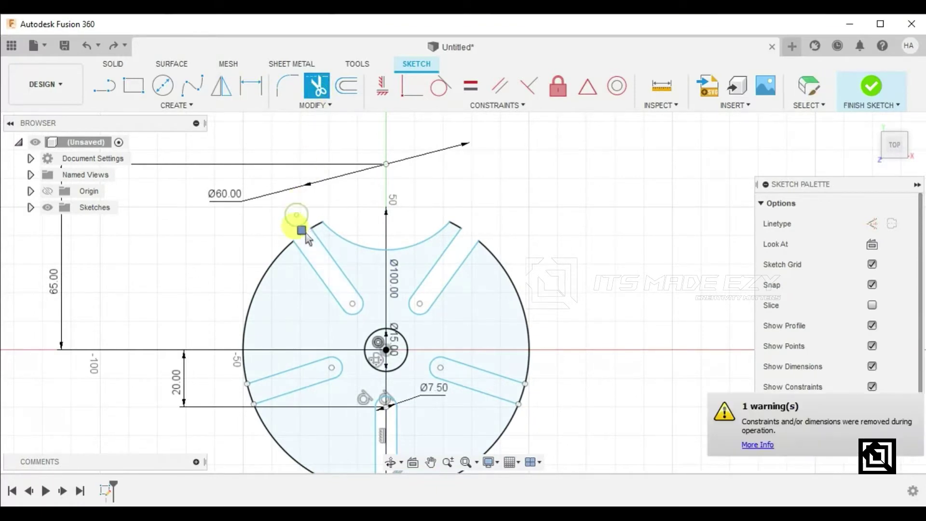
{"action": "left_click", "coordinate": [248, 392]}
{"action": "scroll", "coordinate": [284, 256], "scroll_direction": "down", "scroll_amount": 2}
{"action": "scroll", "coordinate": [328, 367], "scroll_direction": "up", "scroll_amount": 1}
{"action": "scroll", "coordinate": [349, 422], "scroll_direction": "up", "scroll_amount": 2}
{"action": "left_click", "coordinate": [500, 341]}
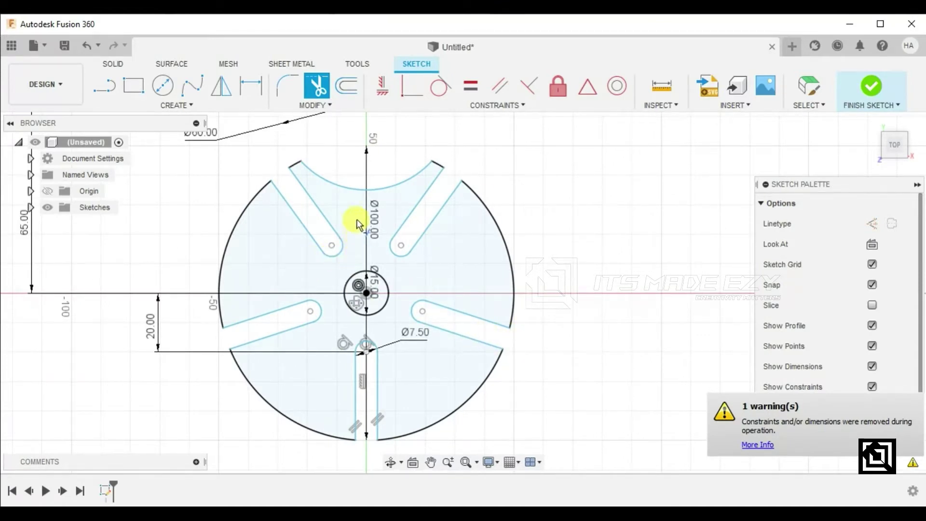
{"action": "key", "text": "Escape"}
{"action": "left_click", "coordinate": [364, 193]}
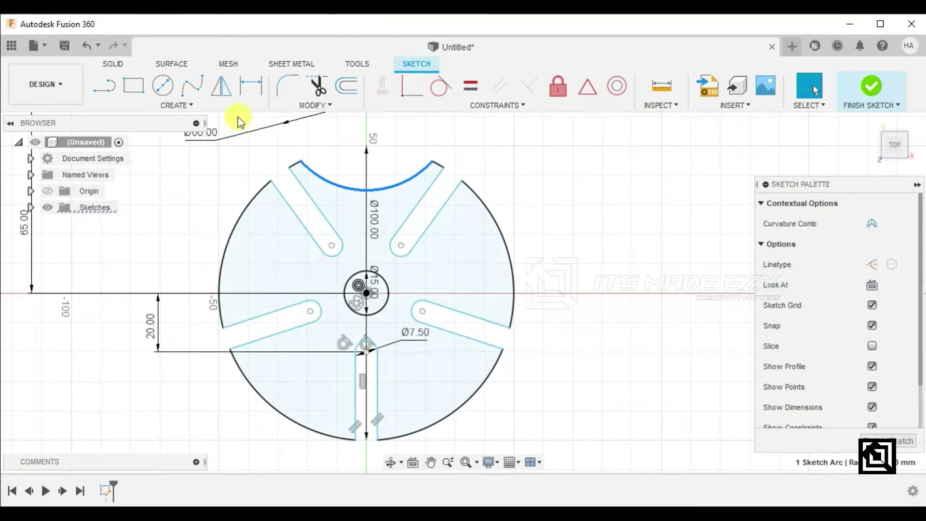
Step: Pattern the Ø60 scallop arc 5 times around the sketch origin and finish the sketch
{"action": "left_click", "coordinate": [227, 106]}
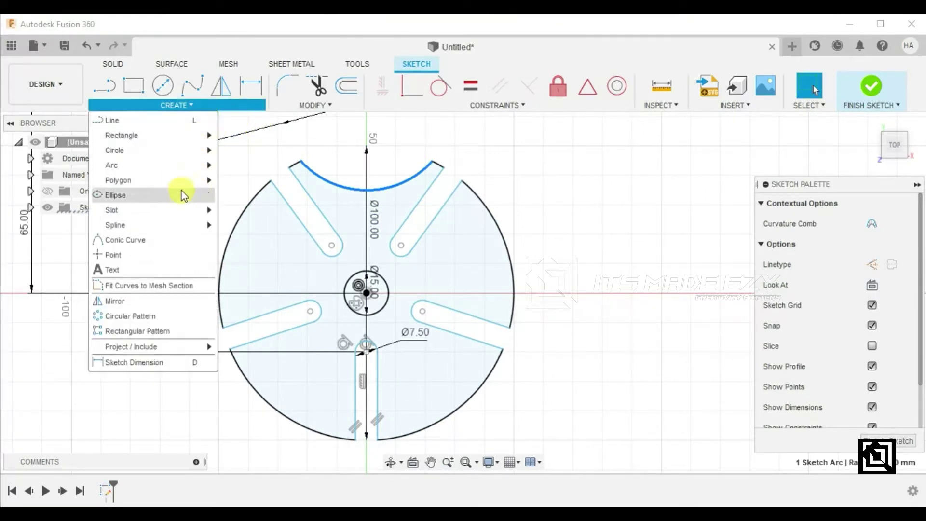
{"action": "left_click", "coordinate": [155, 317]}
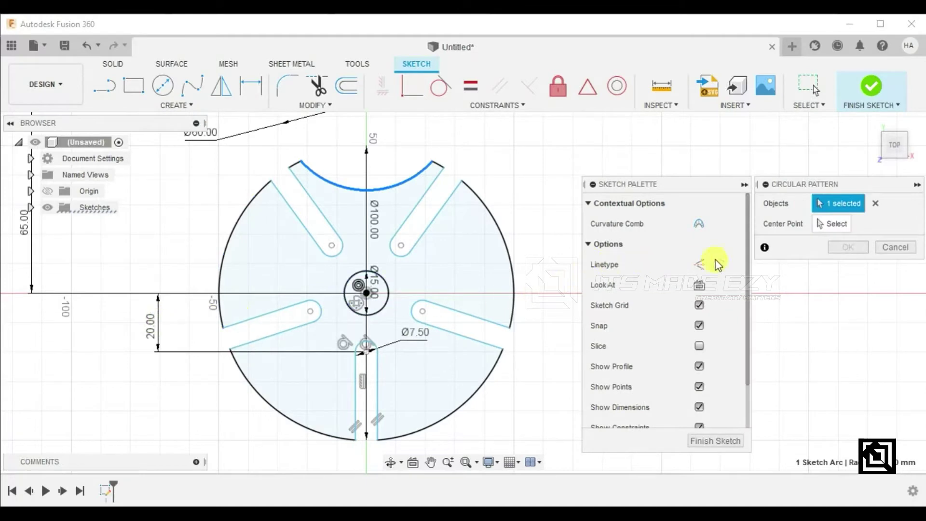
{"action": "left_click", "coordinate": [830, 224]}
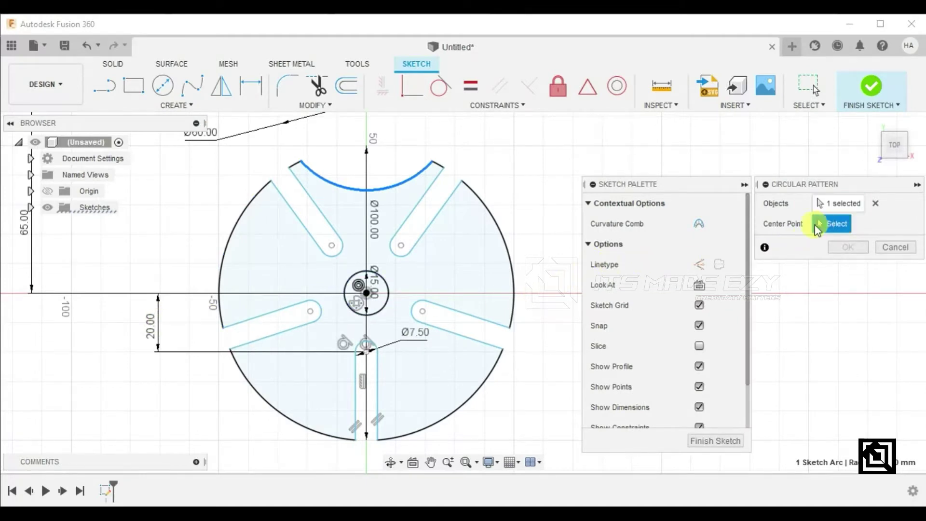
{"action": "left_click", "coordinate": [372, 294]}
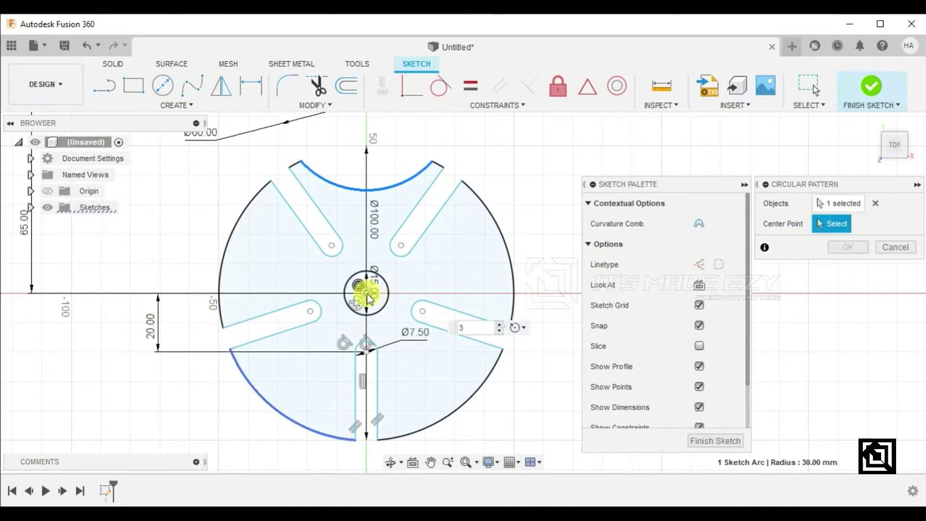
{"action": "left_click", "coordinate": [500, 326]}
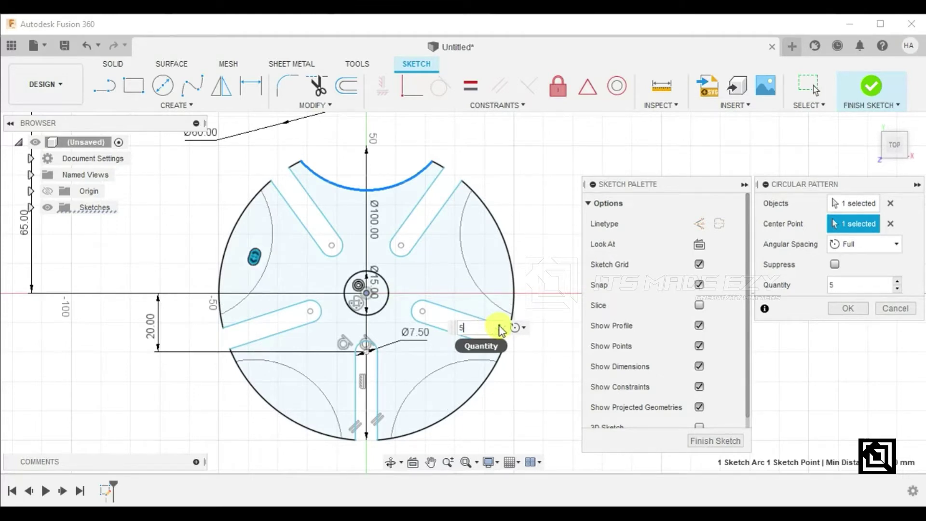
{"action": "left_click", "coordinate": [703, 439]}
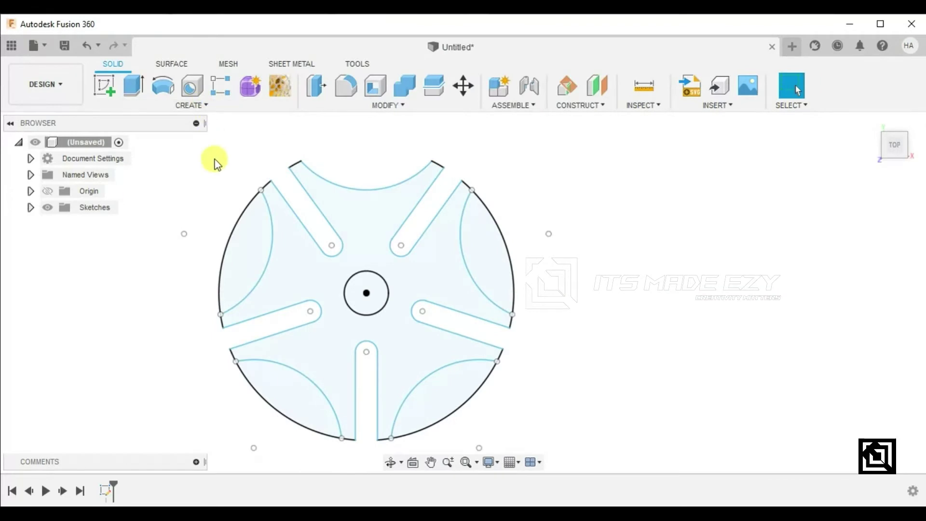
Step: Delete the leftover outer-circle arc on the plate's left side
{"action": "right_click", "coordinate": [234, 230]}
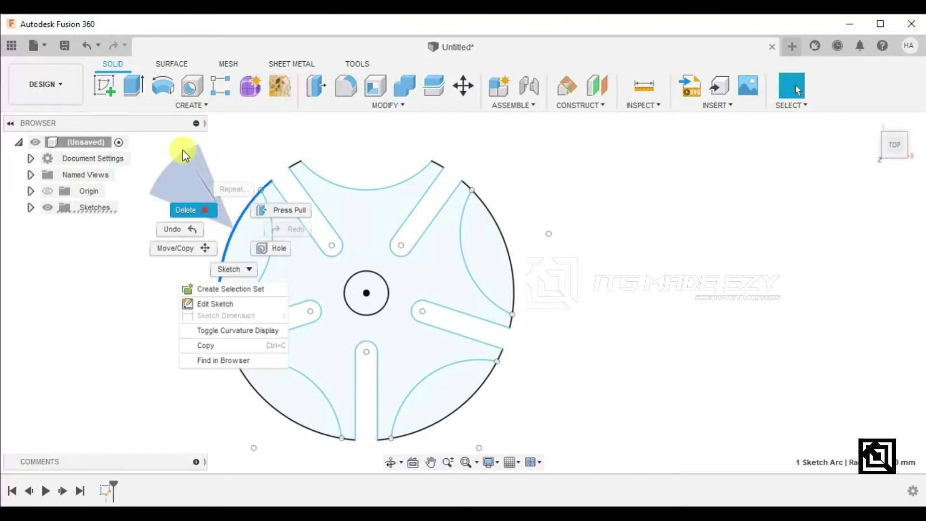
{"action": "left_click", "coordinate": [186, 208]}
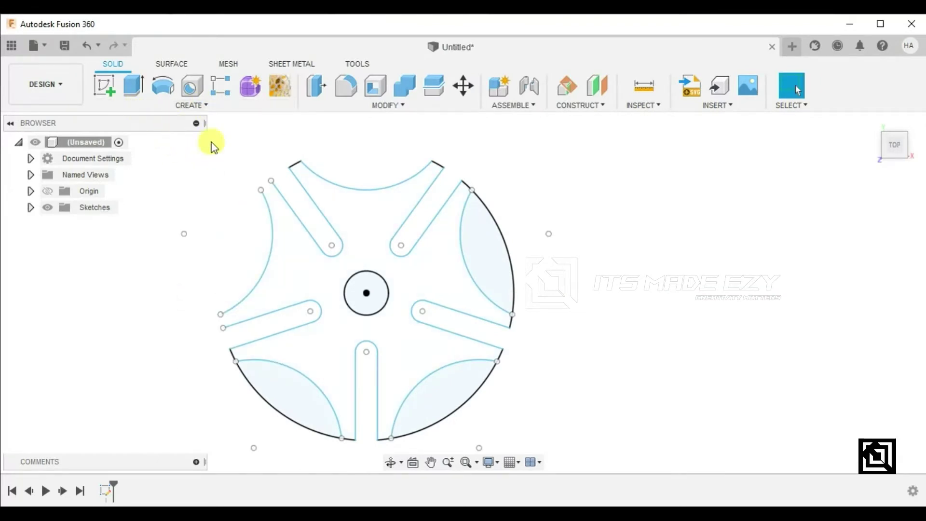
{"action": "left_click", "coordinate": [134, 88]}
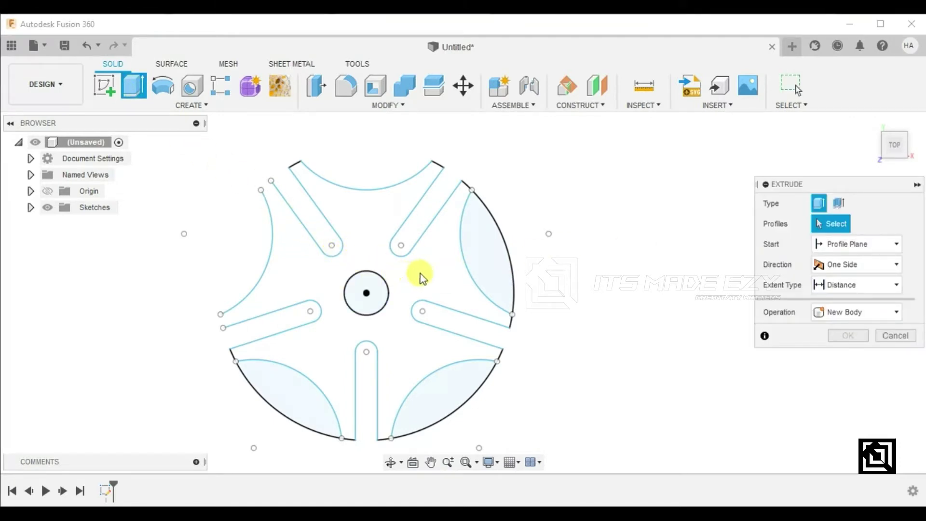
Step: Redo the extrusion so the central star profile becomes a 5 mm new solid body
{"action": "left_click", "coordinate": [898, 336]}
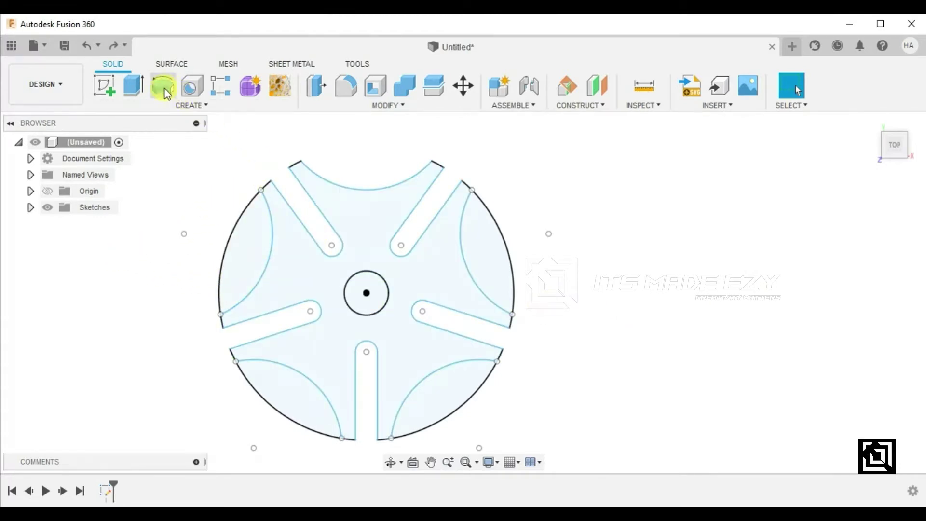
{"action": "left_click", "coordinate": [130, 89]}
{"action": "left_click", "coordinate": [366, 239]}
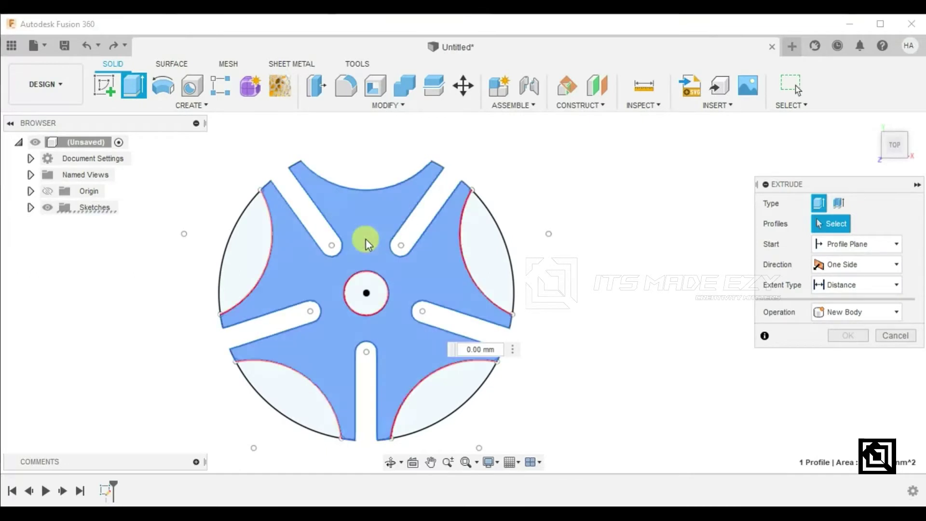
{"action": "middle_click_drag", "start_coordinate": [482, 280], "coordinate": [423, 221], "text": "shift"}
{"action": "left_click_drag", "start_coordinate": [363, 288], "coordinate": [363, 270]}
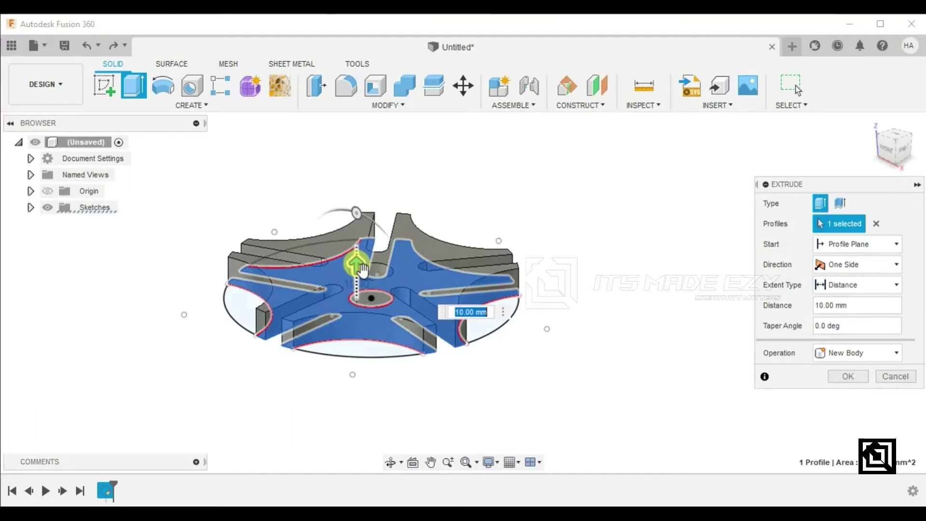
{"action": "key", "text": "Return"}
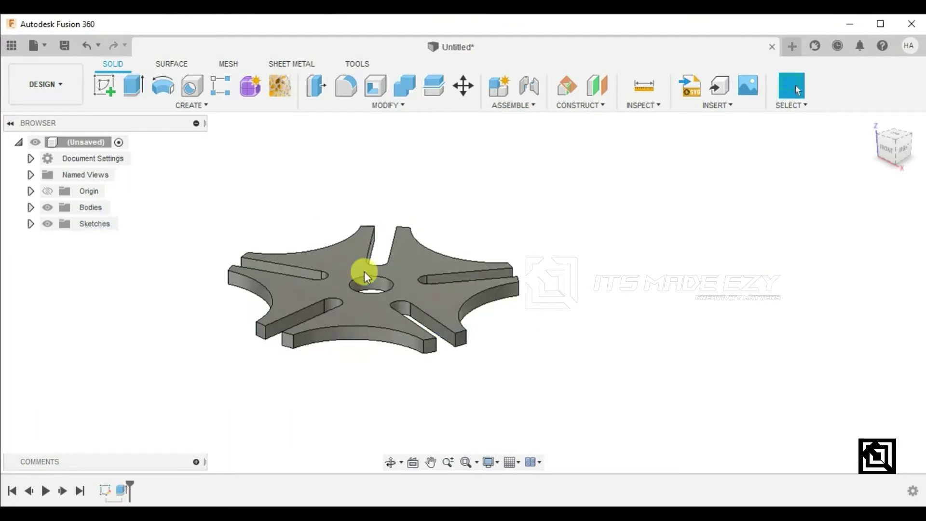
{"action": "scroll", "coordinate": [274, 323], "scroll_direction": "up", "scroll_amount": 3}
{"action": "scroll", "coordinate": [244, 326], "scroll_direction": "up", "scroll_amount": 2}
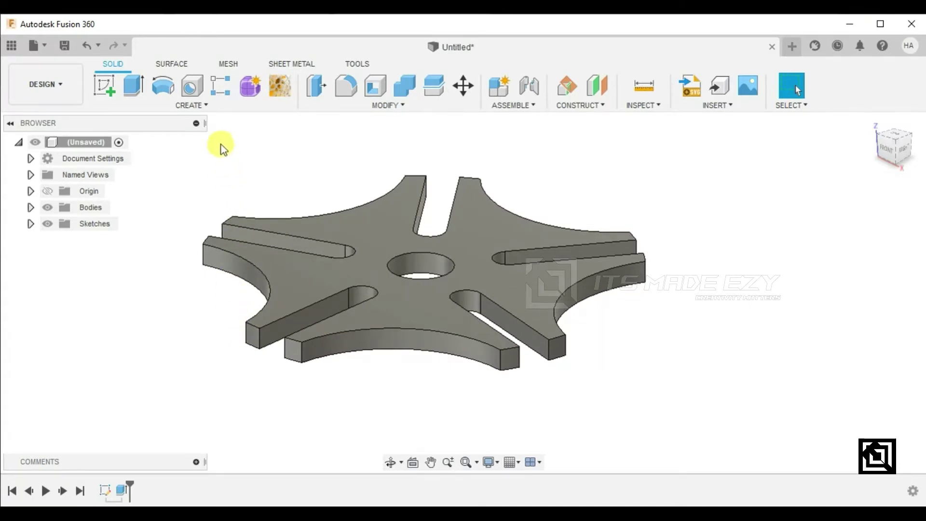
Step: Start a chamfer and select seven visible vertical arm-tip edges of the star plate
{"action": "left_click", "coordinate": [363, 105]}
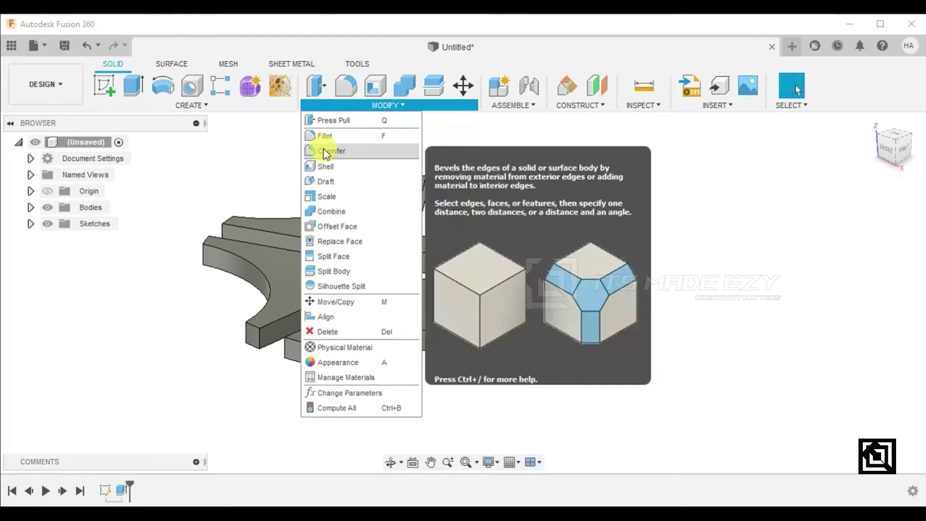
{"action": "left_click", "coordinate": [325, 150]}
{"action": "left_click", "coordinate": [260, 337]}
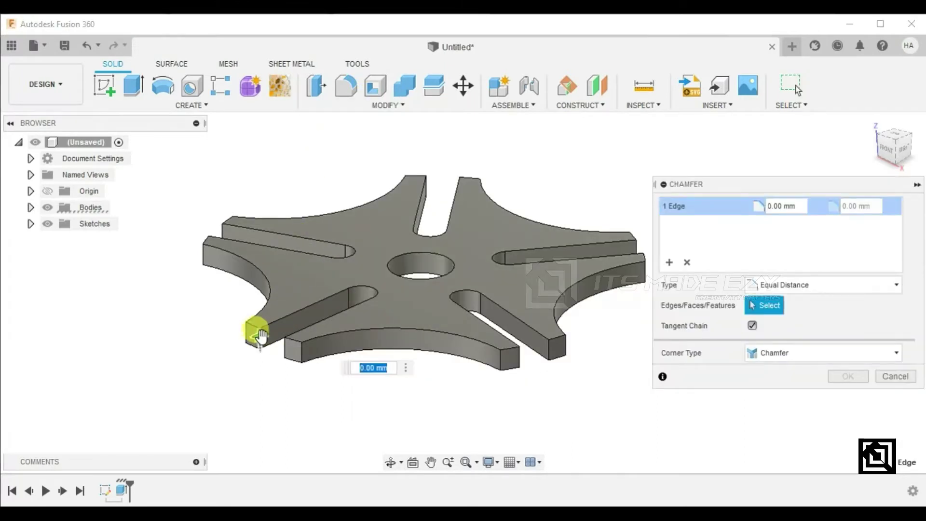
{"action": "left_click", "coordinate": [288, 352]}
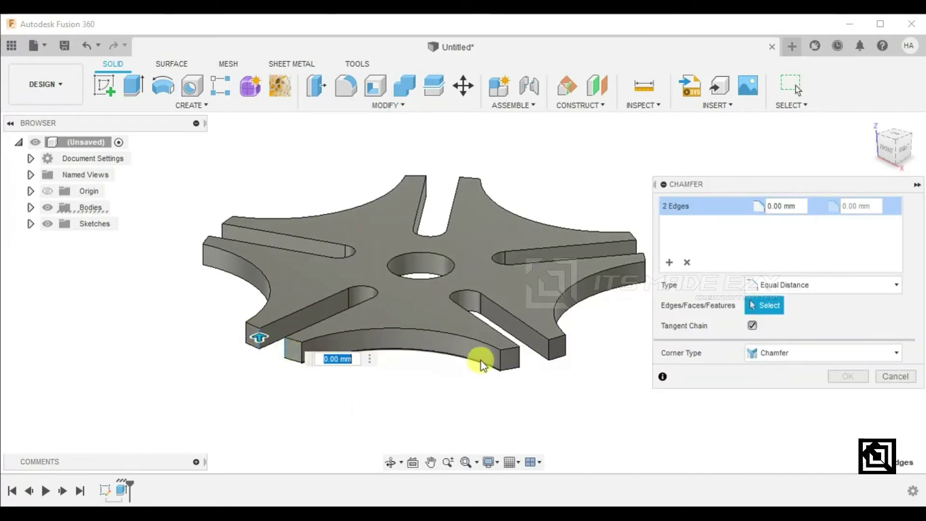
{"action": "left_click", "coordinate": [518, 359]}
{"action": "left_click", "coordinate": [551, 356]}
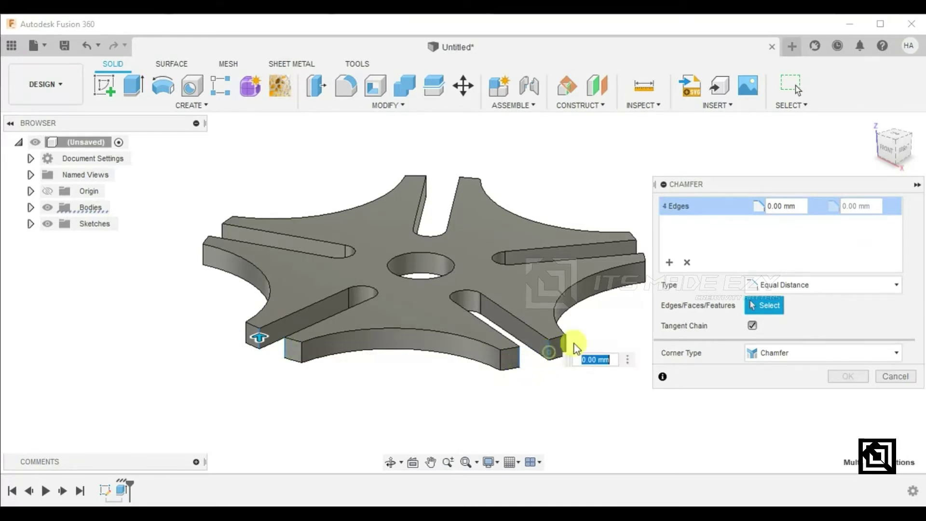
{"action": "left_click", "coordinate": [636, 247]}
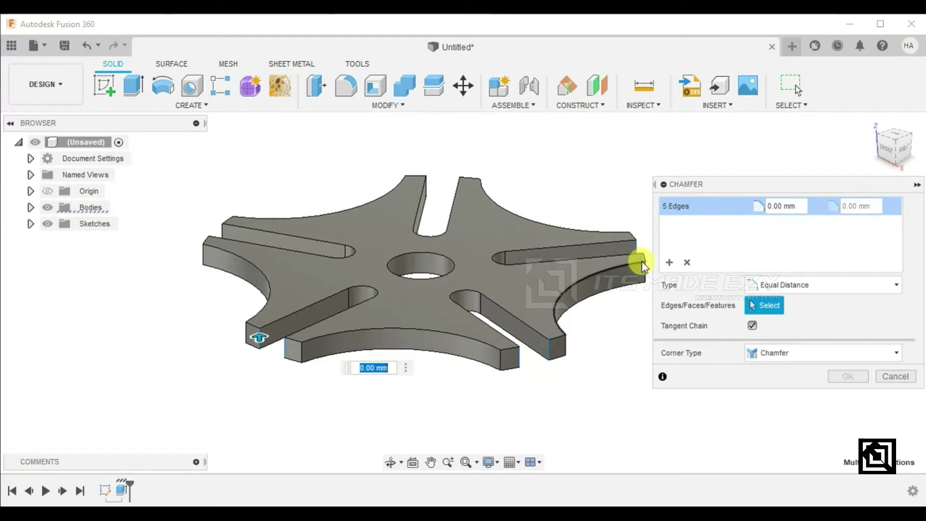
{"action": "left_click", "coordinate": [429, 187]}
{"action": "left_click", "coordinate": [224, 231]}
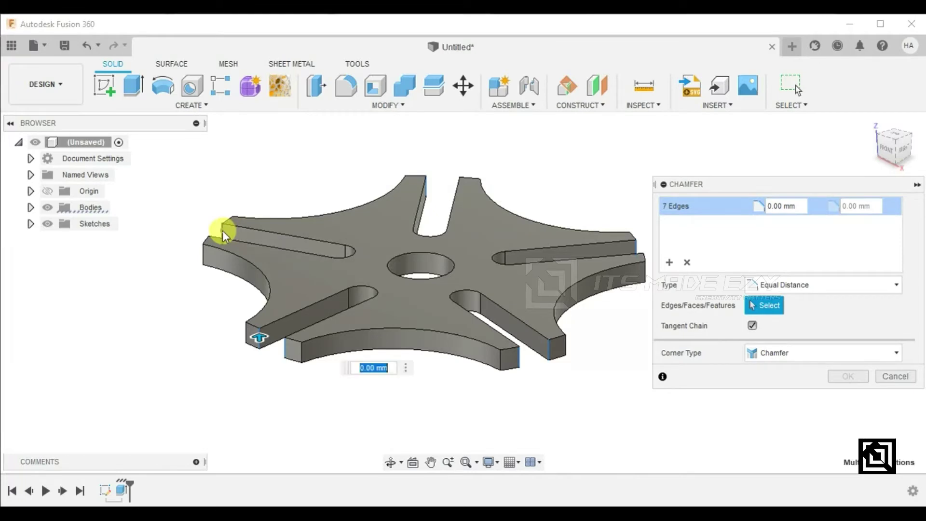
Step: Add the three hidden arm-tip edges and apply a 1 mm chamfer distance
{"action": "mouse_move", "coordinate": [213, 253]}
{"action": "middle_mouse_down", "text": "shift"}
{"action": "mouse_move", "coordinate": [265, 260]}
{"action": "mouse_move", "coordinate": [306, 250]}
{"action": "middle_mouse_up", "text": "shift"}
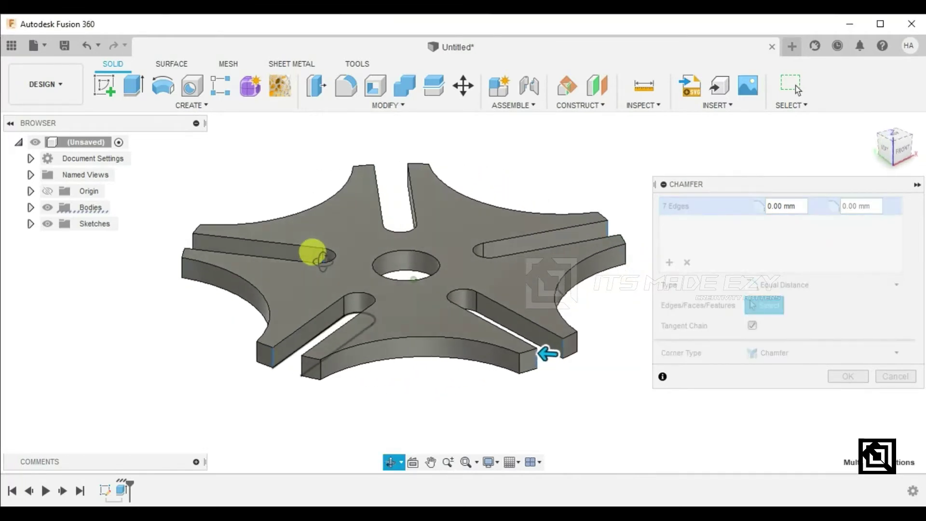
{"action": "left_click", "coordinate": [314, 351]}
{"action": "mouse_move", "coordinate": [219, 280]}
{"action": "middle_mouse_down", "text": "shift"}
{"action": "mouse_move", "coordinate": [234, 269]}
{"action": "mouse_move", "coordinate": [269, 289]}
{"action": "mouse_move", "coordinate": [230, 346]}
{"action": "middle_mouse_up", "text": "shift"}
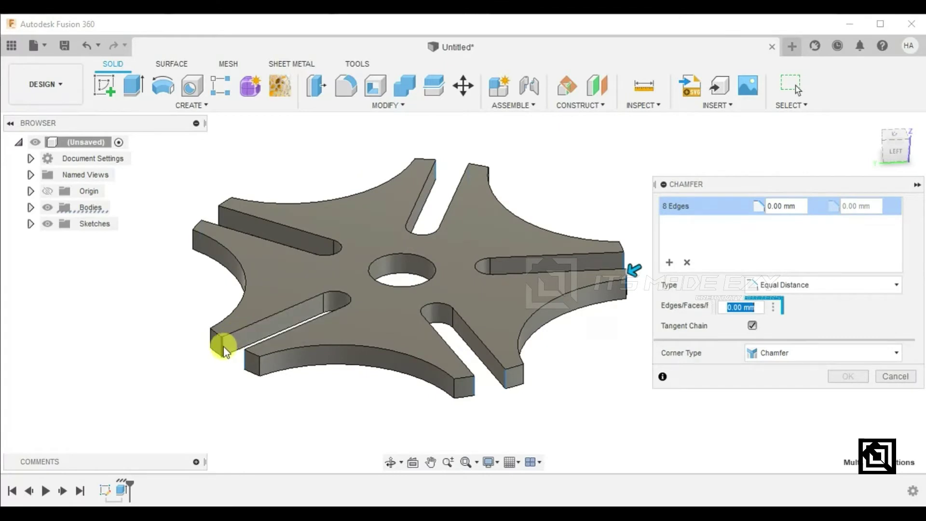
{"action": "left_click", "coordinate": [228, 344]}
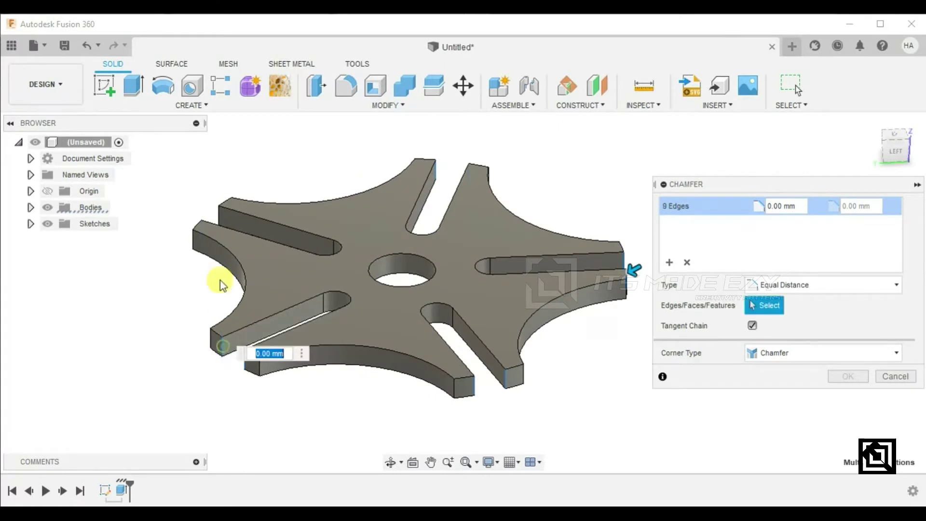
{"action": "left_click", "coordinate": [221, 218]}
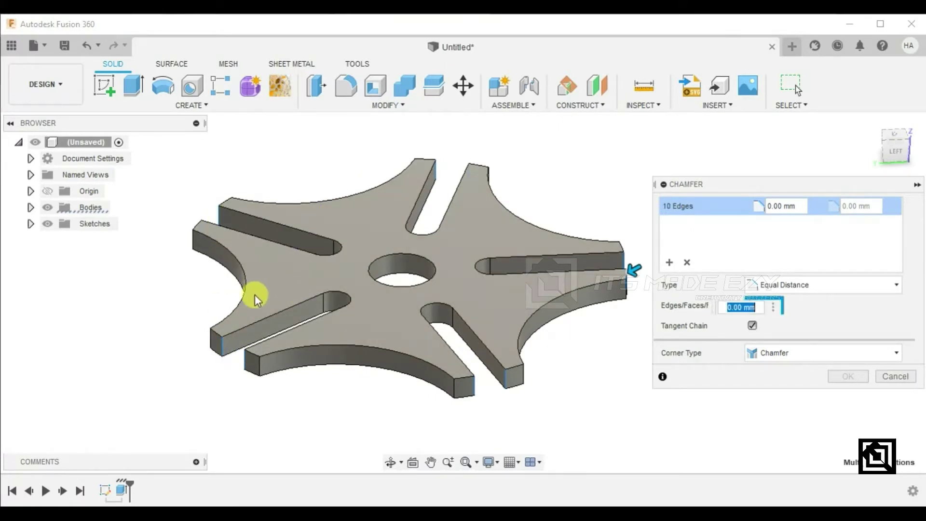
{"action": "type", "text": "1"}
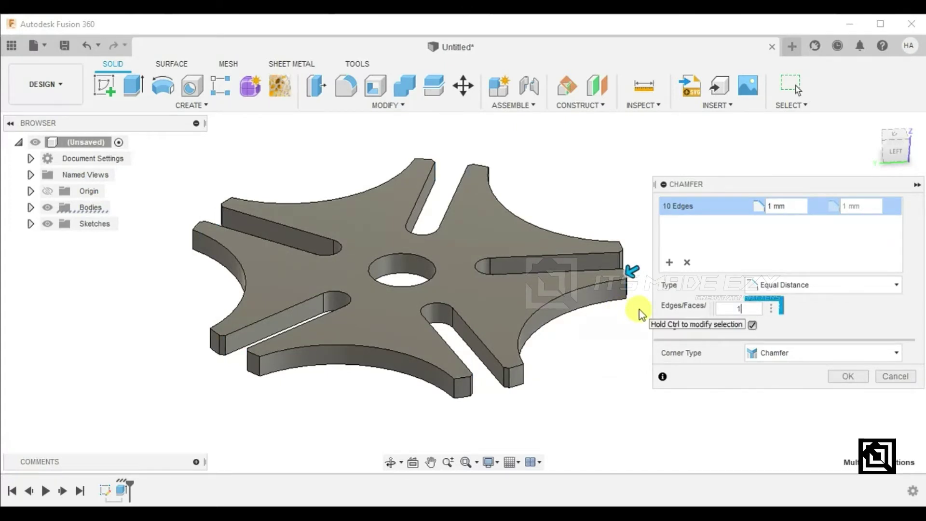
{"action": "key", "text": "Return"}
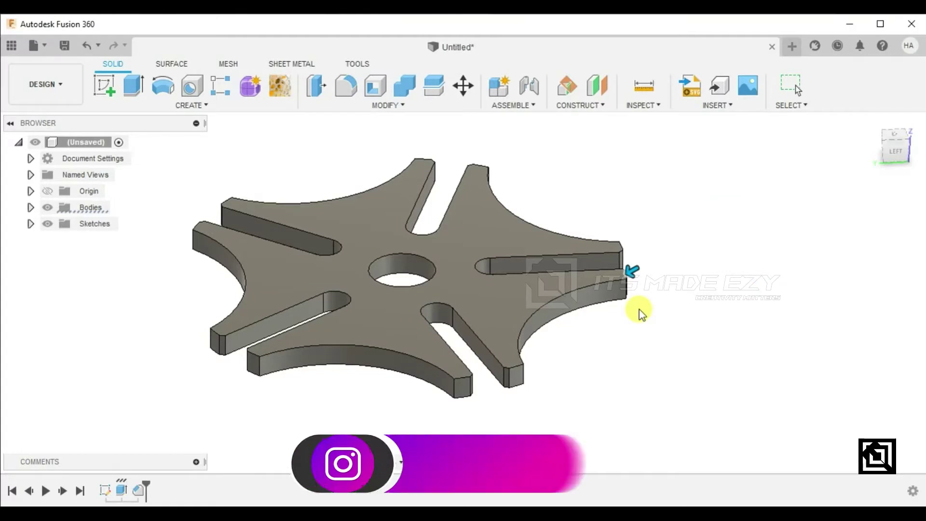
Step: Create a new component and start a sketch on its horizontal origin plane
{"action": "scroll", "coordinate": [599, 234], "scroll_direction": "down", "scroll_amount": 2}
{"action": "mouse_move", "coordinate": [599, 234]}
{"action": "middle_mouse_down", "text": "shift"}
{"action": "mouse_move", "coordinate": [584, 227]}
{"action": "mouse_move", "coordinate": [554, 265]}
{"action": "mouse_move", "coordinate": [424, 224]}
{"action": "mouse_move", "coordinate": [450, 240]}
{"action": "mouse_move", "coordinate": [471, 233]}
{"action": "mouse_move", "coordinate": [348, 157]}
{"action": "middle_mouse_up", "text": "shift"}
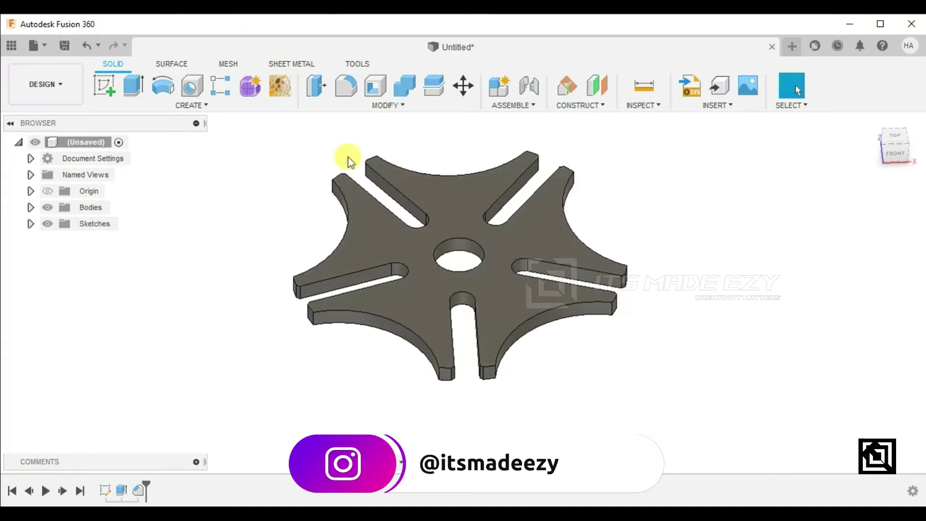
{"action": "left_click", "coordinate": [497, 92]}
{"action": "left_click", "coordinate": [831, 362]}
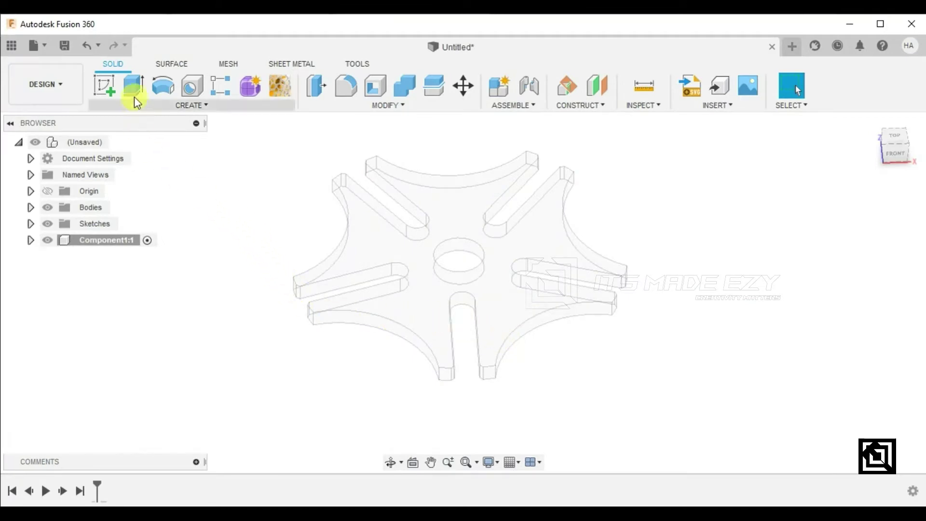
{"action": "left_click", "coordinate": [107, 85]}
{"action": "left_click", "coordinate": [512, 255]}
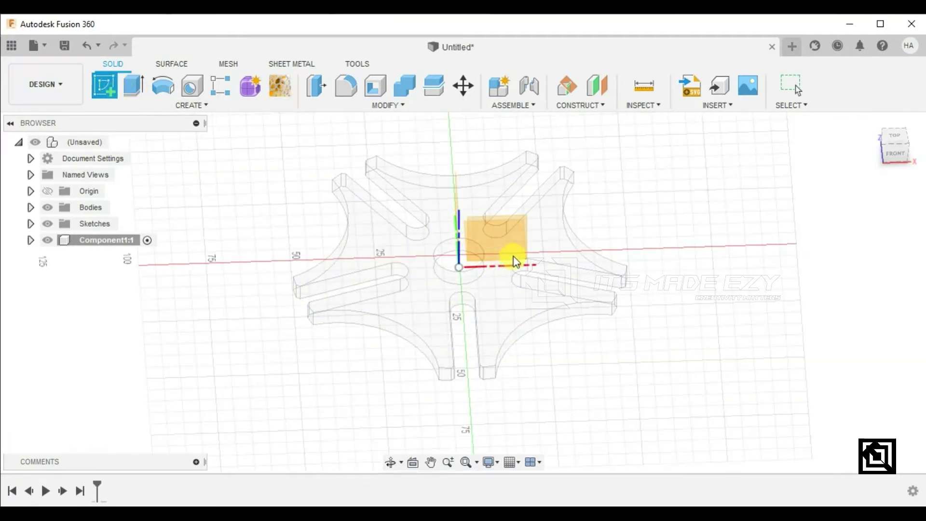
{"action": "left_click", "coordinate": [464, 247]}
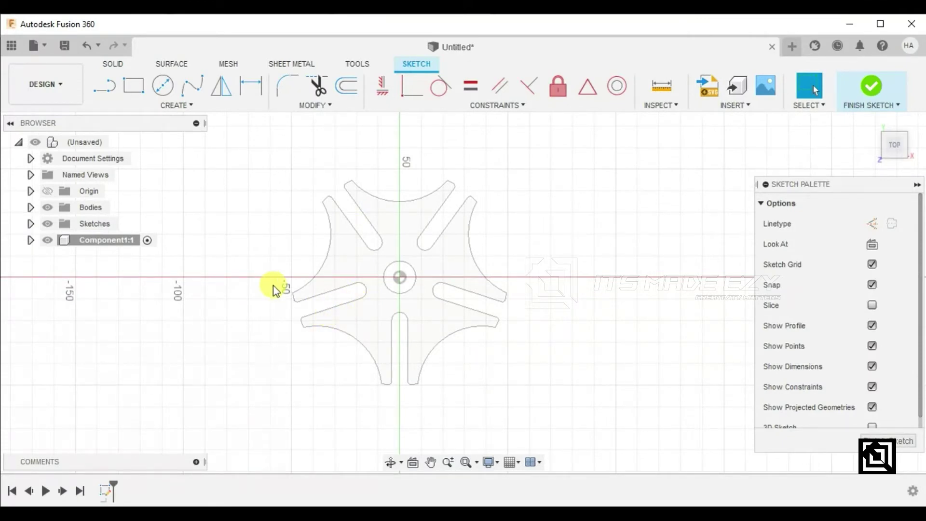
Step: Draw a 65 mm diameter circle centred below the star plate
{"action": "left_click", "coordinate": [163, 86]}
{"action": "scroll", "coordinate": [399, 269], "scroll_direction": "down", "scroll_amount": 2}
{"action": "scroll", "coordinate": [400, 268], "scroll_direction": "down", "scroll_amount": 2}
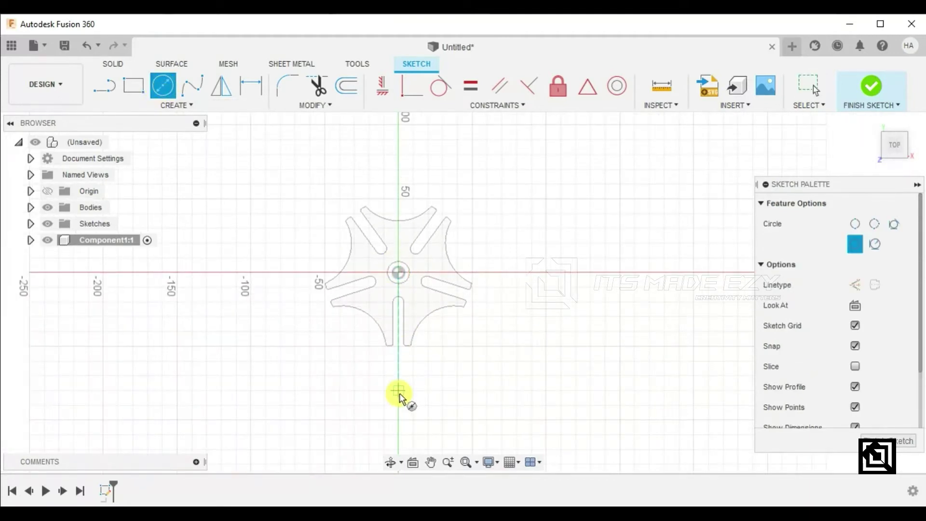
{"action": "left_click", "coordinate": [399, 391]}
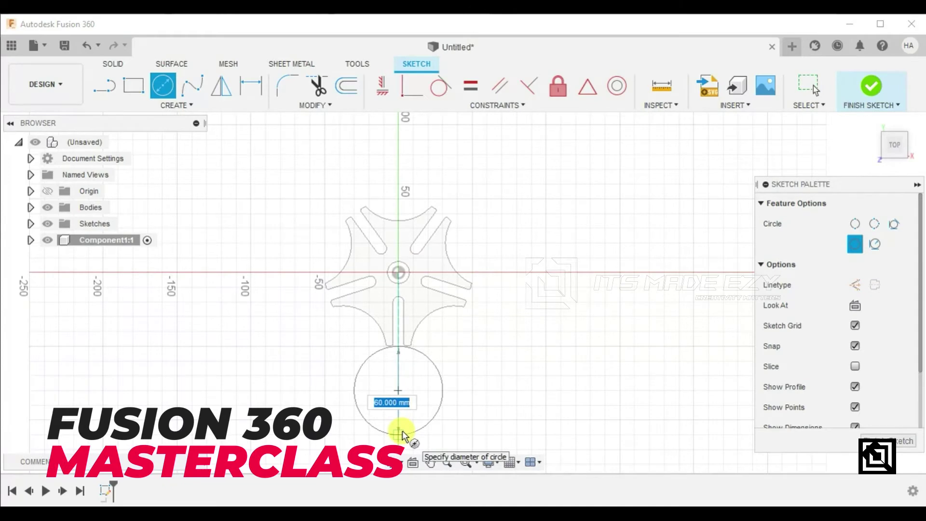
{"action": "type", "text": "32."}
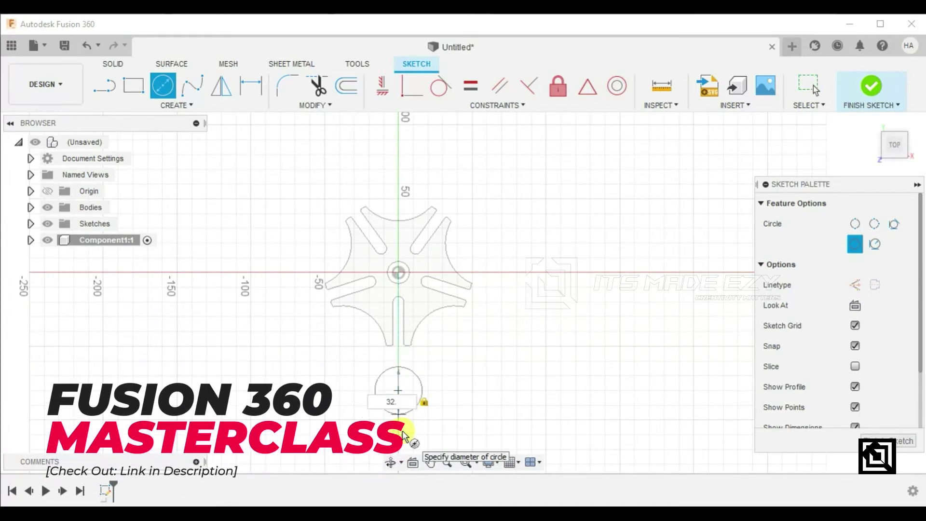
{"action": "key", "text": "Return"}
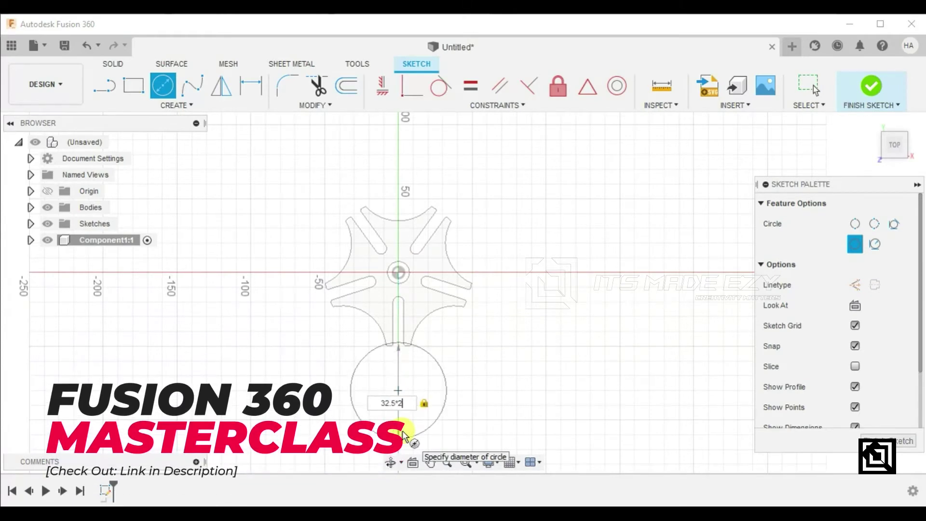
{"action": "key", "text": "Escape"}
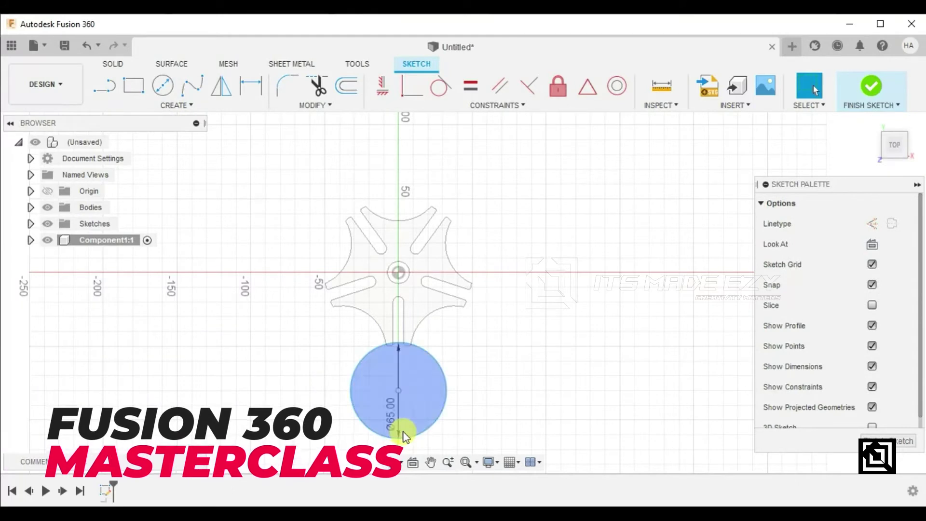
Step: Add concentric 60 mm and 15 mm circles on the same centre point
{"action": "left_click", "coordinate": [162, 85]}
{"action": "left_click", "coordinate": [398, 390]}
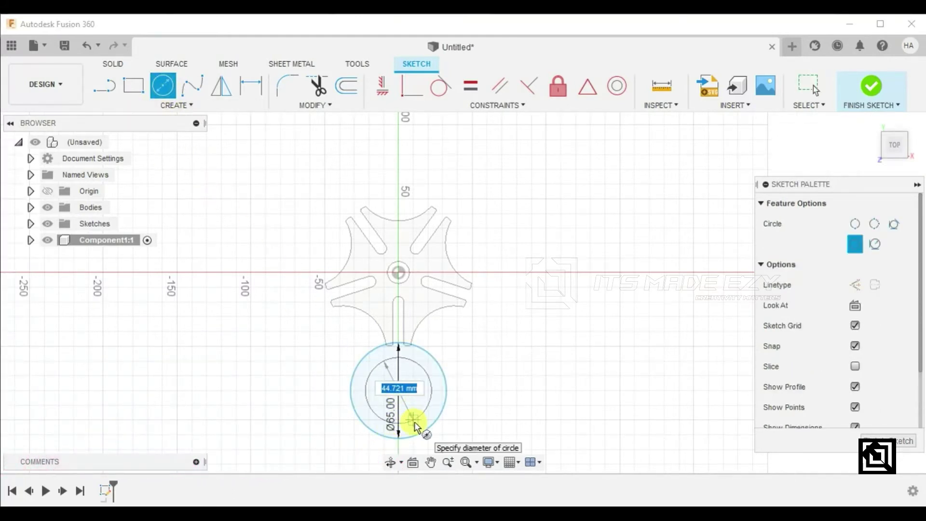
{"action": "type", "text": "0"}
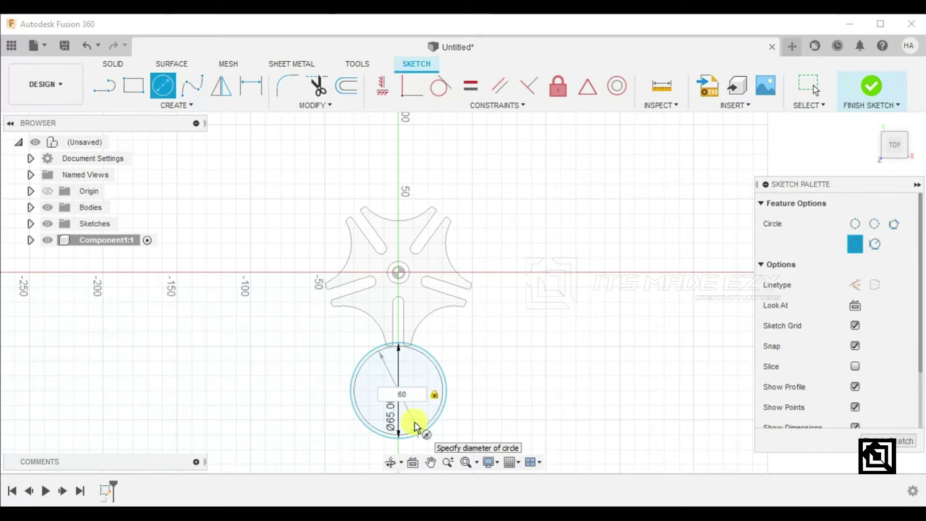
{"action": "key", "text": "Return"}
{"action": "key", "text": "Escape"}
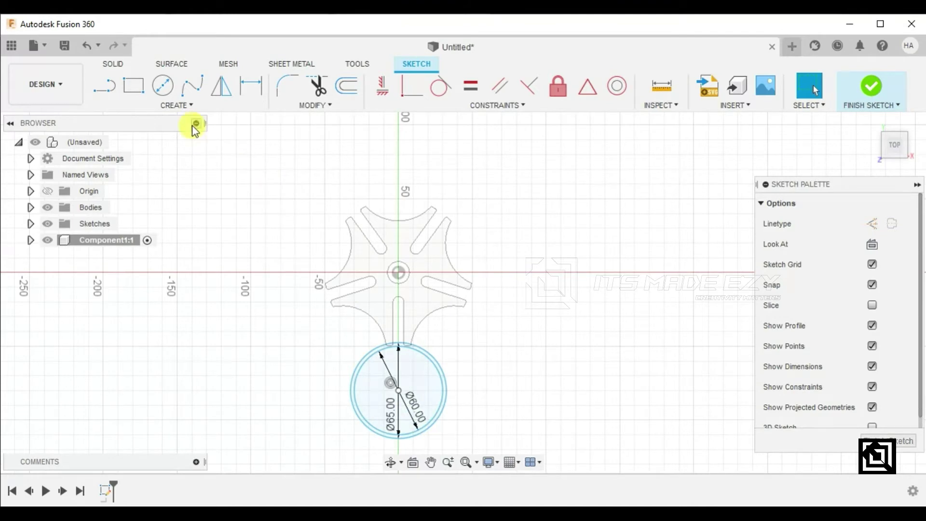
{"action": "left_click", "coordinate": [162, 89]}
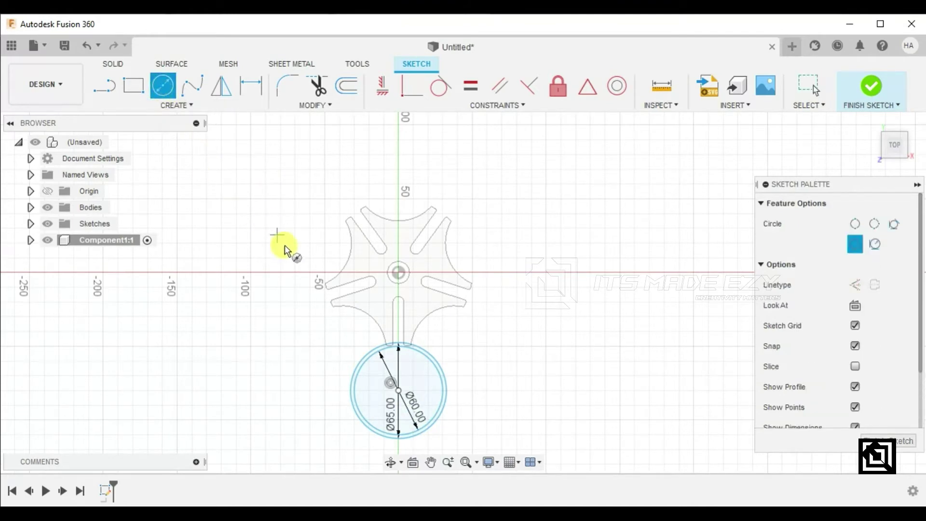
{"action": "left_click", "coordinate": [397, 390]}
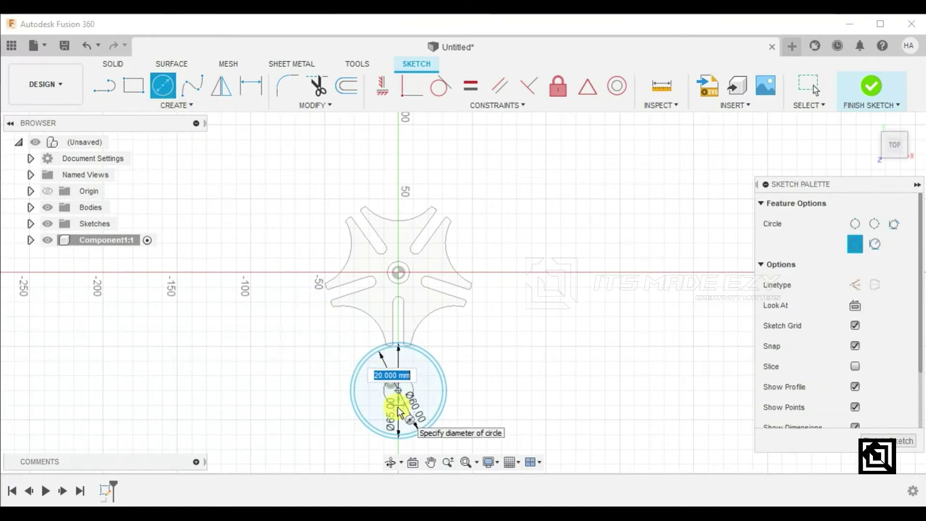
{"action": "key", "text": "Escape"}
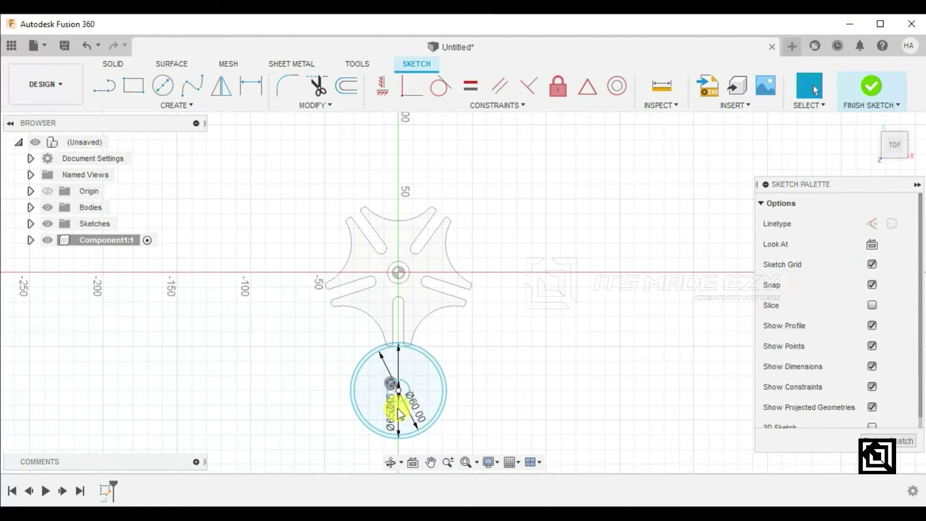
{"action": "scroll", "coordinate": [410, 355], "scroll_direction": "up", "scroll_amount": 3}
{"action": "scroll", "coordinate": [400, 350], "scroll_direction": "down", "scroll_amount": 3}
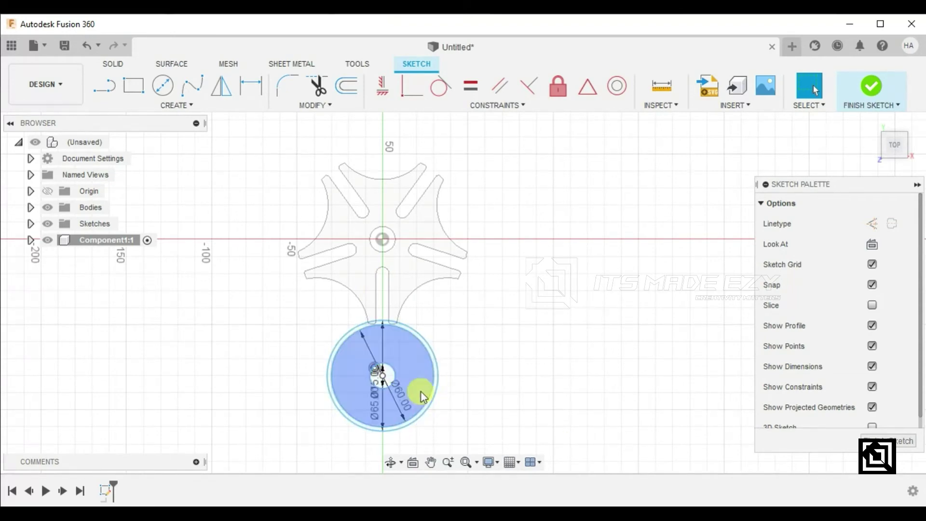
{"action": "left_click", "coordinate": [163, 86]}
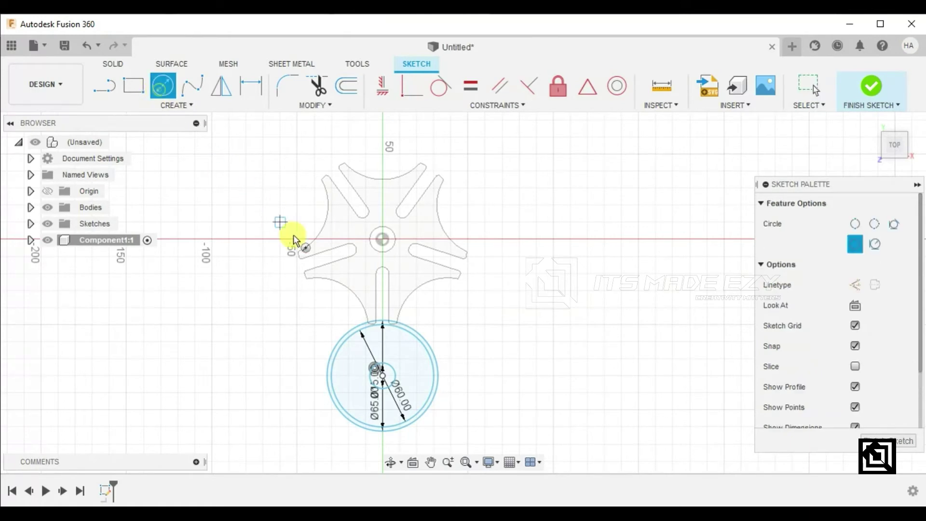
Step: Draw a 7.5 mm circle centred in the plate's lower slot
{"action": "scroll", "coordinate": [373, 311], "scroll_direction": "up", "scroll_amount": 3}
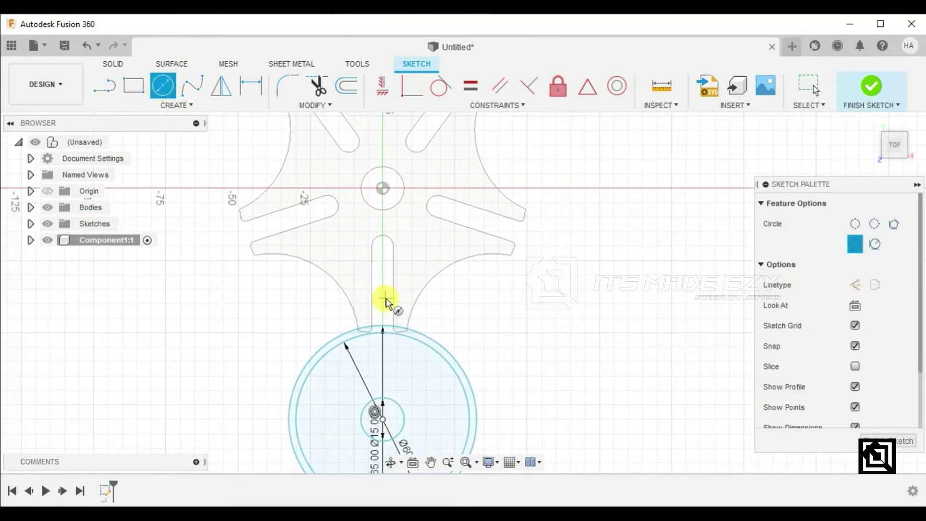
{"action": "left_click", "coordinate": [384, 290]}
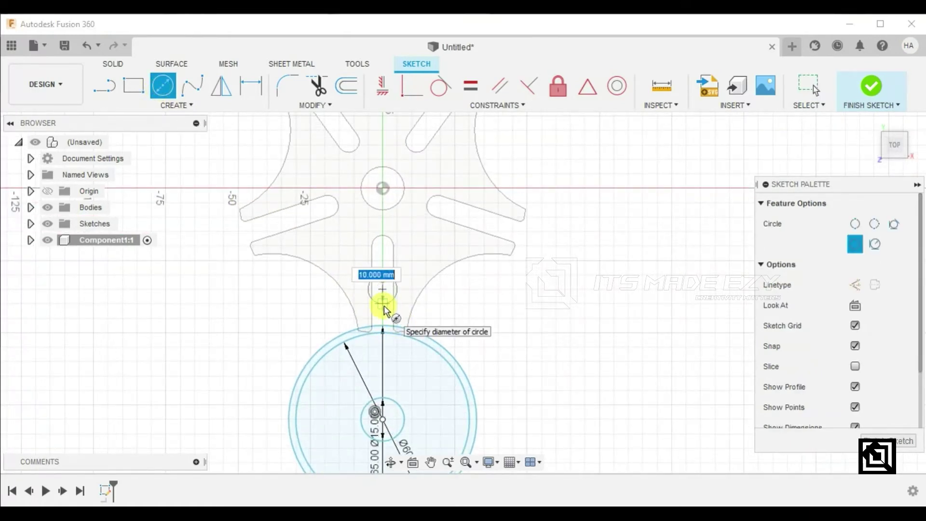
{"action": "key", "text": "Tab"}
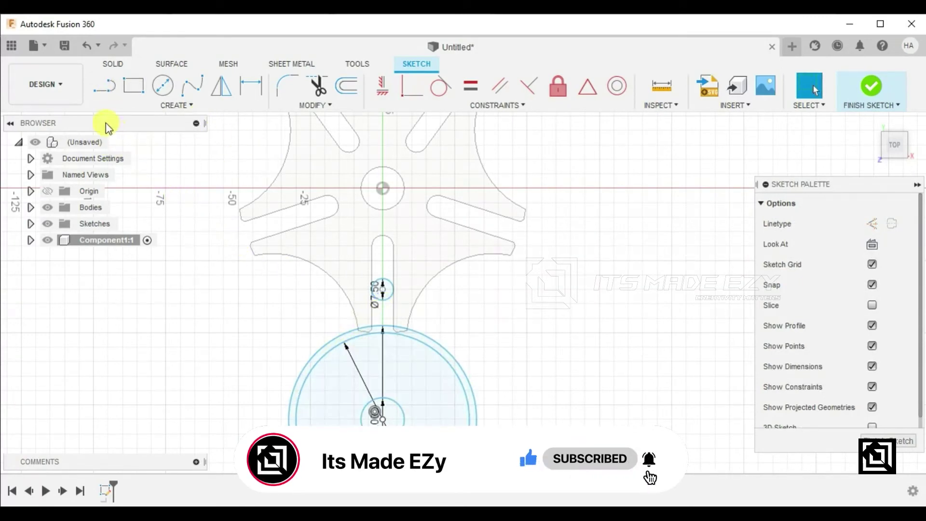
Step: Draw two lines from an apex above the small circle, tangent to the Ø65 circle
{"action": "left_click", "coordinate": [102, 96]}
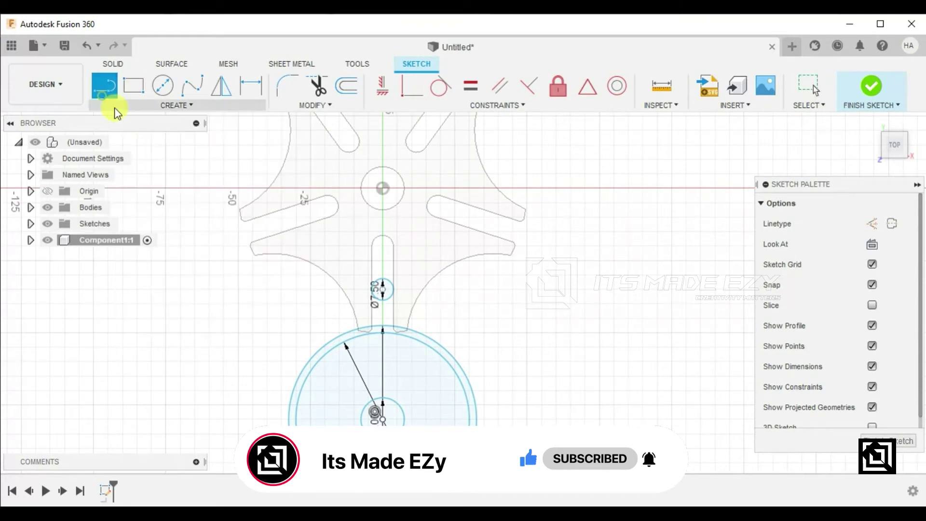
{"action": "left_click", "coordinate": [305, 363]}
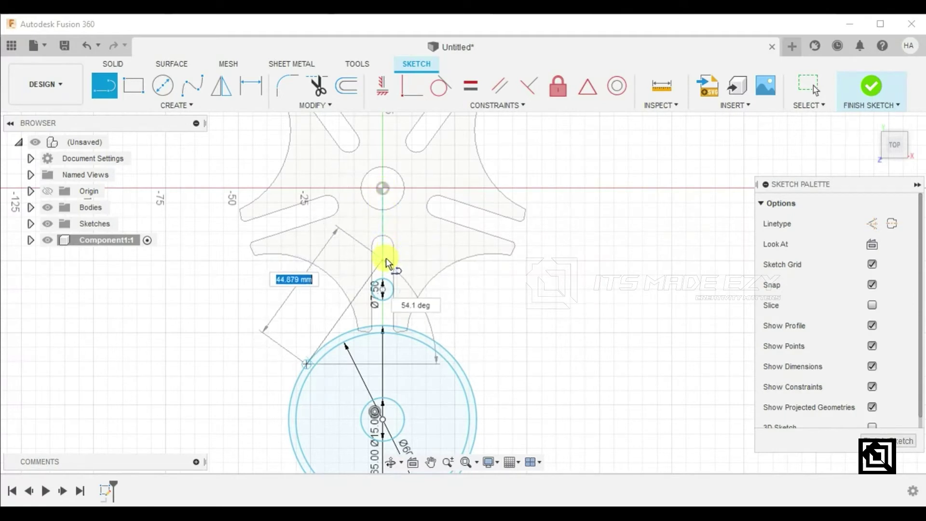
{"action": "left_click", "coordinate": [382, 258]}
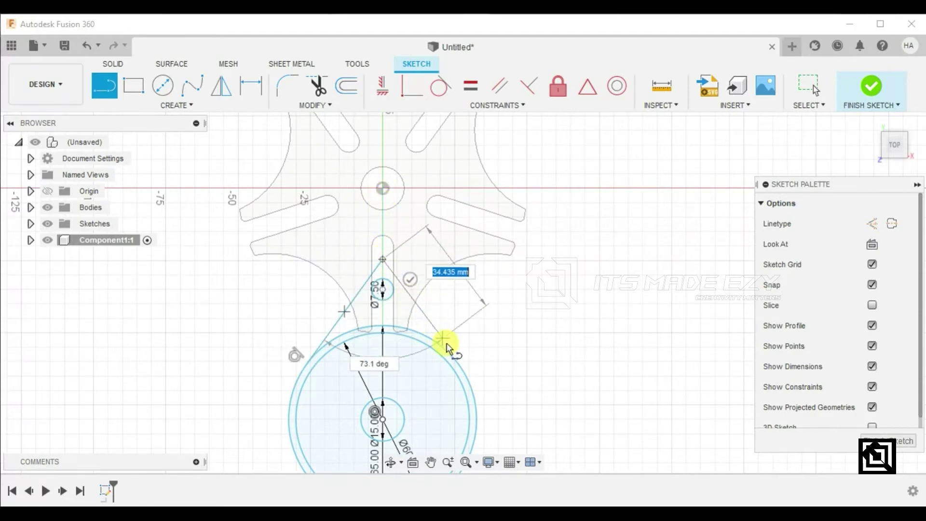
{"action": "double_click", "coordinate": [466, 368]}
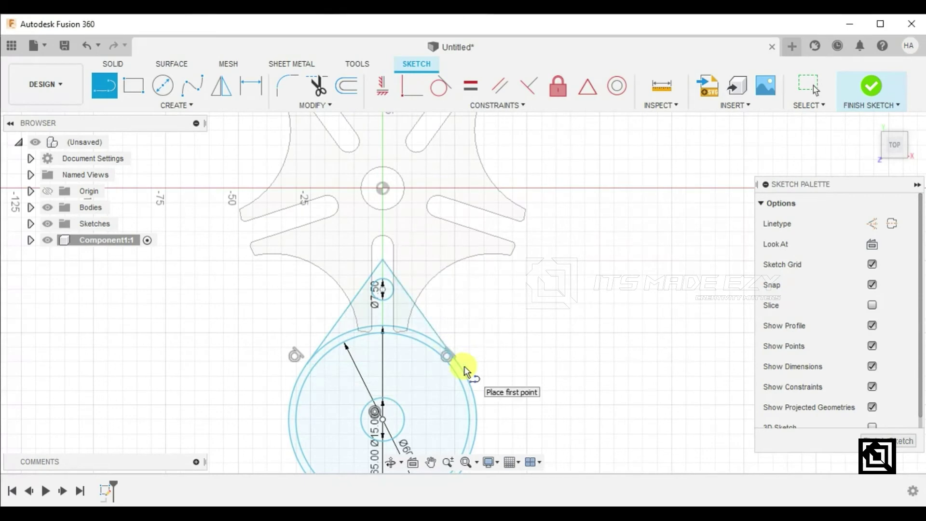
{"action": "right_click", "coordinate": [498, 289]}
{"action": "left_click", "coordinate": [535, 291]}
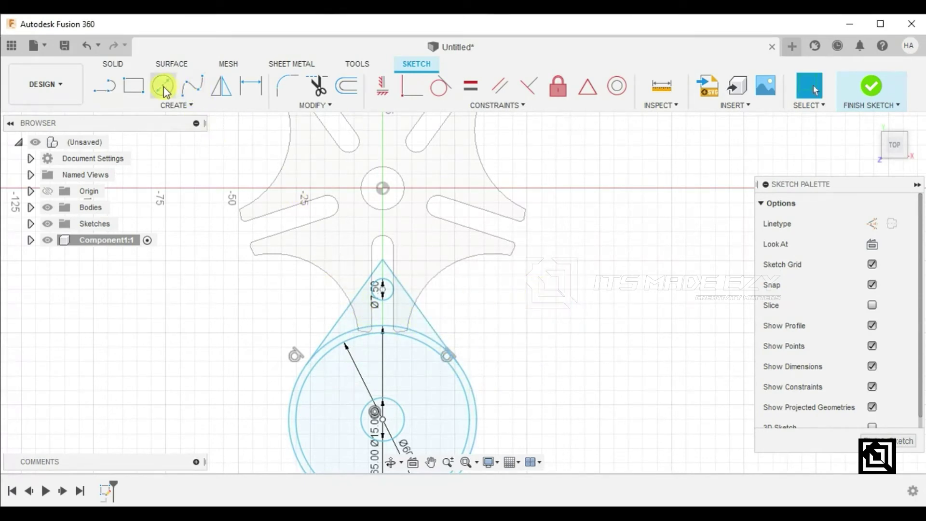
{"action": "left_click", "coordinate": [289, 87]}
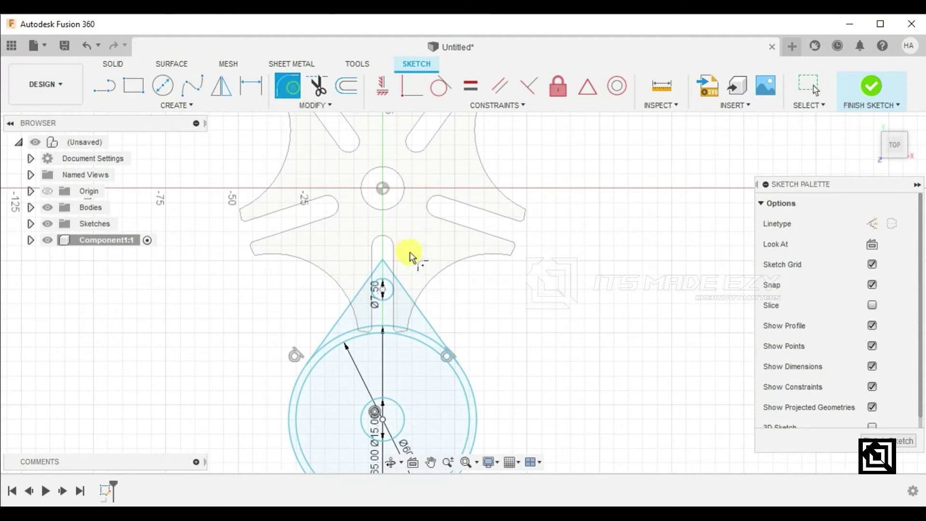
Step: Round the teardrop apex with a 5 mm fillet and move the slot circle upward
{"action": "left_click", "coordinate": [383, 261]}
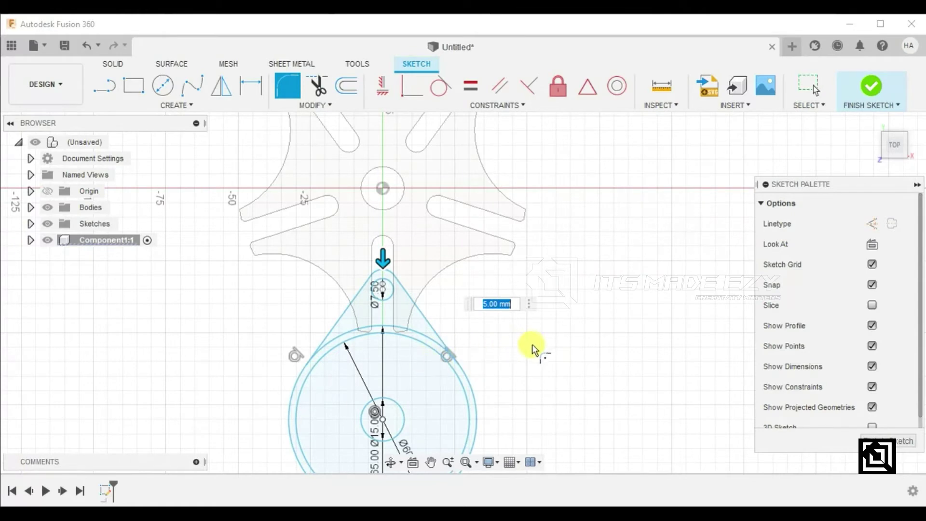
{"action": "right_click", "coordinate": [565, 365]}
{"action": "left_click", "coordinate": [608, 357]}
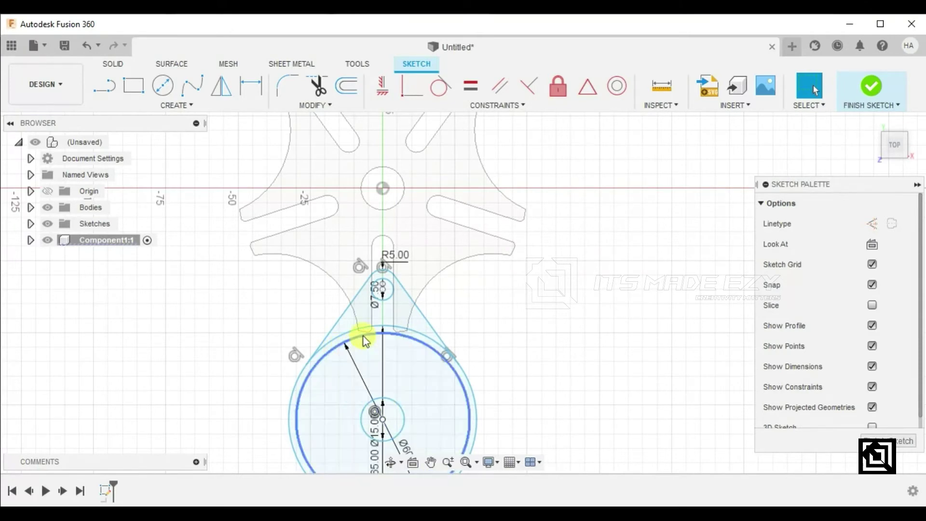
{"action": "scroll", "coordinate": [382, 314], "scroll_direction": "up", "scroll_amount": 1}
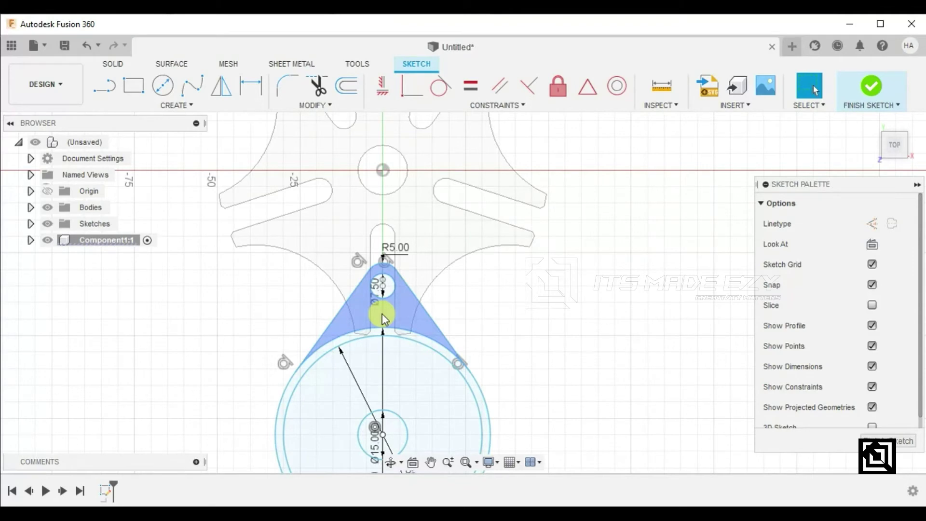
{"action": "mouse_move", "coordinate": [382, 438]}
{"action": "left_mouse_down"}
{"action": "mouse_move", "coordinate": [383, 410]}
{"action": "mouse_move", "coordinate": [384, 418]}
{"action": "left_mouse_up"}
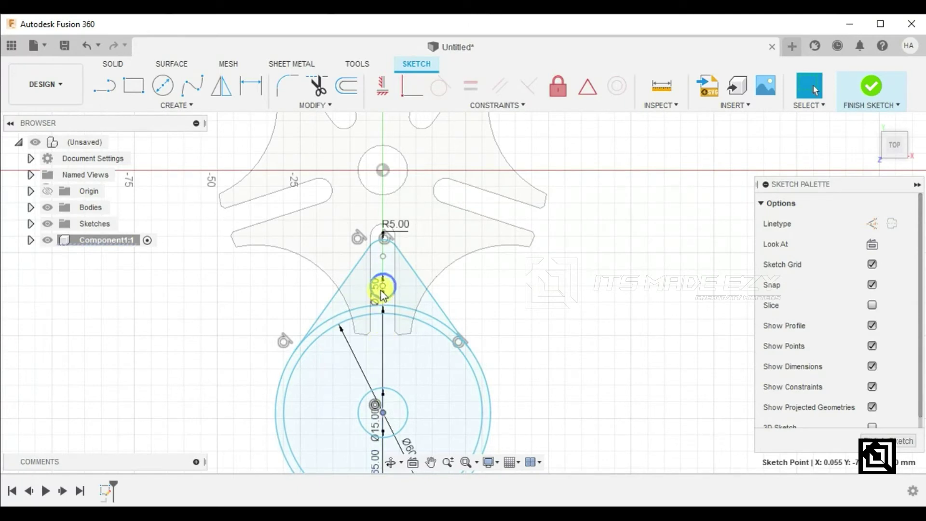
{"action": "left_click_drag", "start_coordinate": [384, 286], "coordinate": [384, 273]}
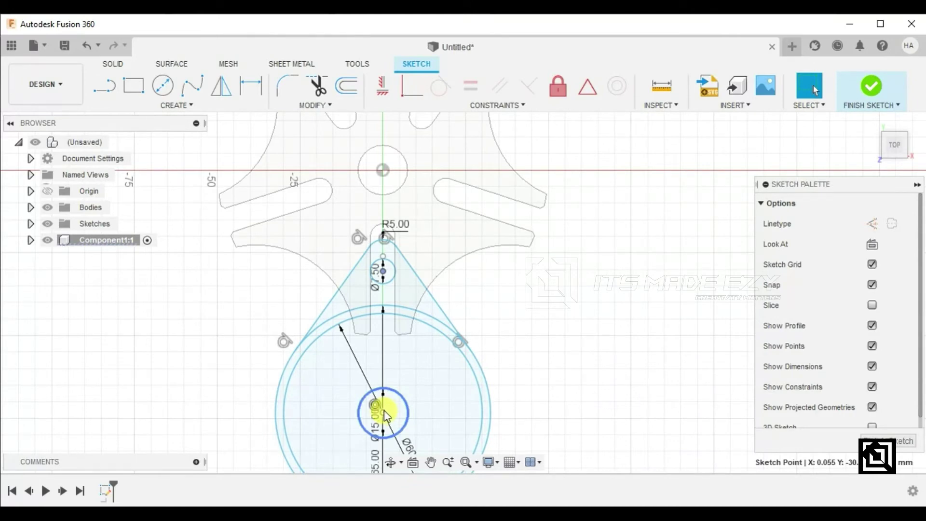
Step: Add a vertical 40 mm dimension between the 15 mm circle and small circle centres
{"action": "left_click", "coordinate": [243, 85]}
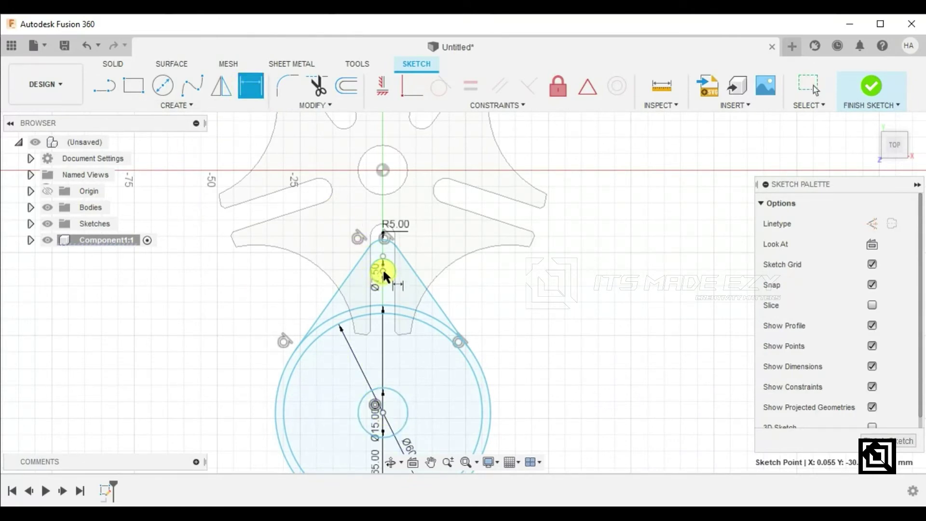
{"action": "left_click", "coordinate": [383, 412]}
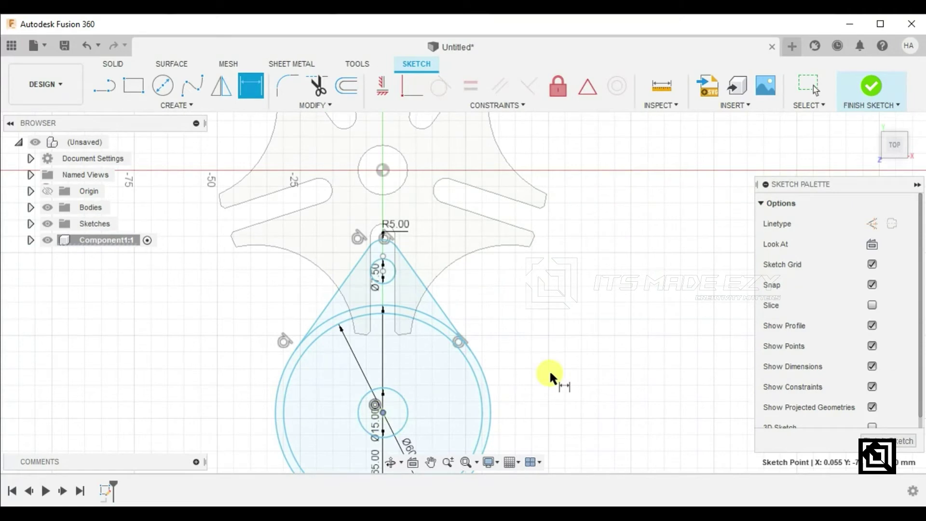
{"action": "left_click", "coordinate": [382, 271]}
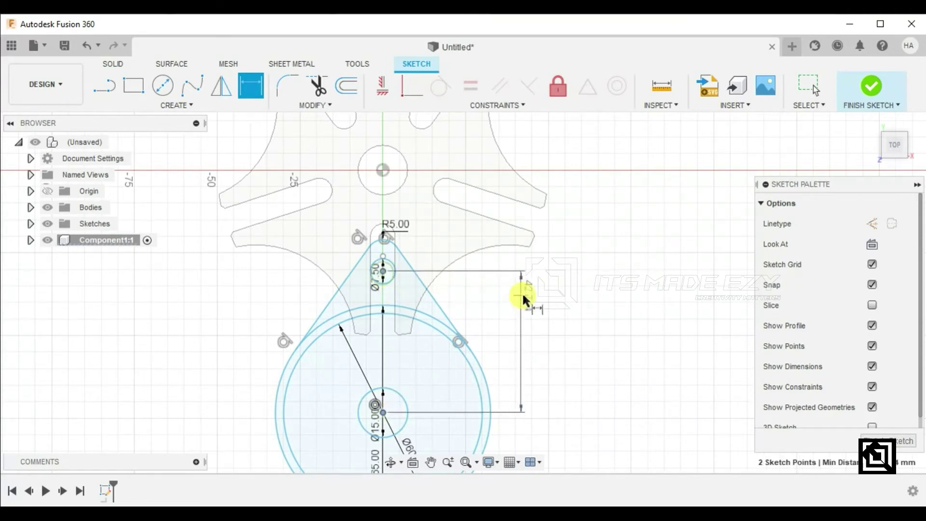
{"action": "left_click", "coordinate": [546, 339]}
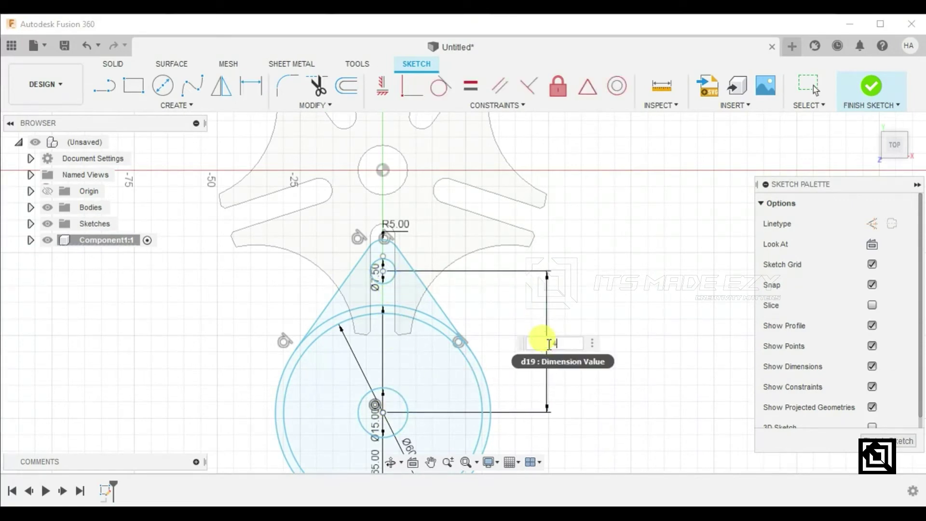
{"action": "type", "text": "0"}
{"action": "key", "text": "Return"}
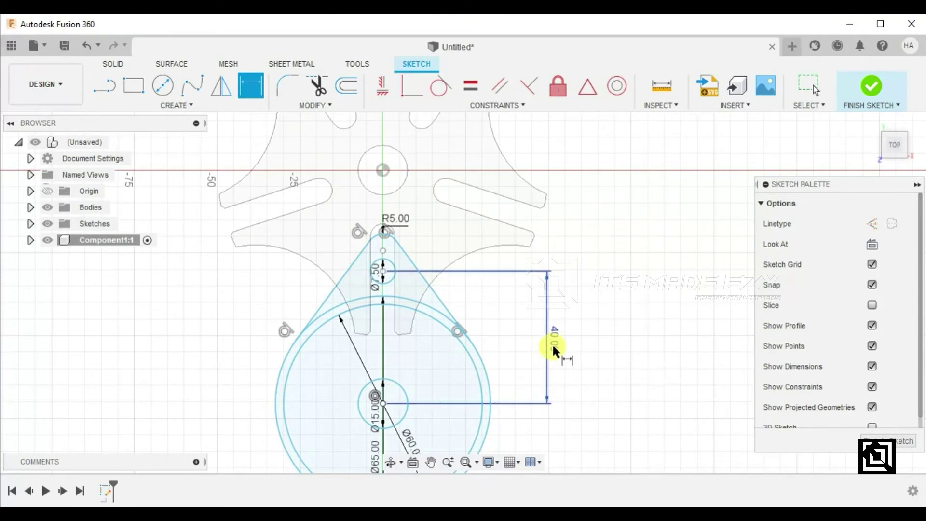
Step: Change that centre spacing to 45 mm and shift the teardrop sketch upward
{"action": "double_click", "coordinate": [553, 343]}
{"action": "type", "text": "43"}
{"action": "key", "text": "Return"}
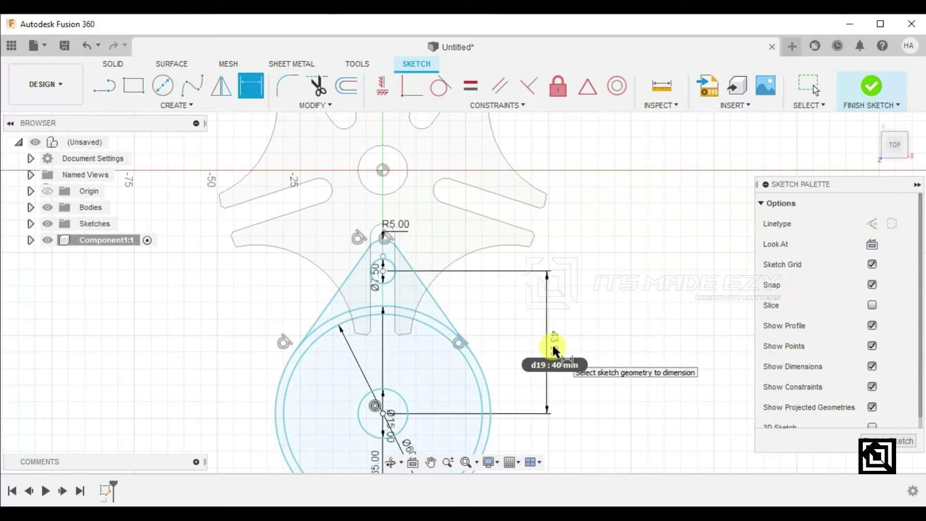
{"action": "double_click", "coordinate": [554, 344]}
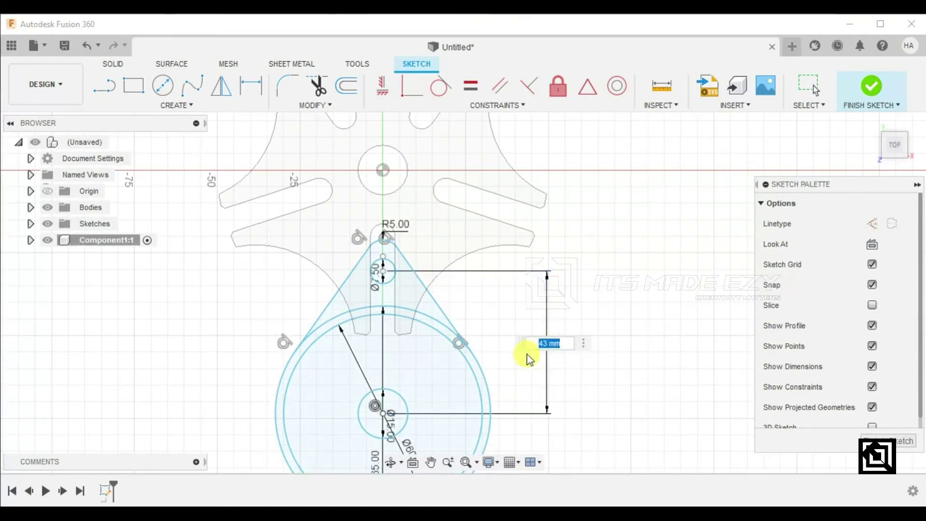
{"action": "type", "text": "45"}
{"action": "key", "text": "Return"}
{"action": "key", "text": "d"}
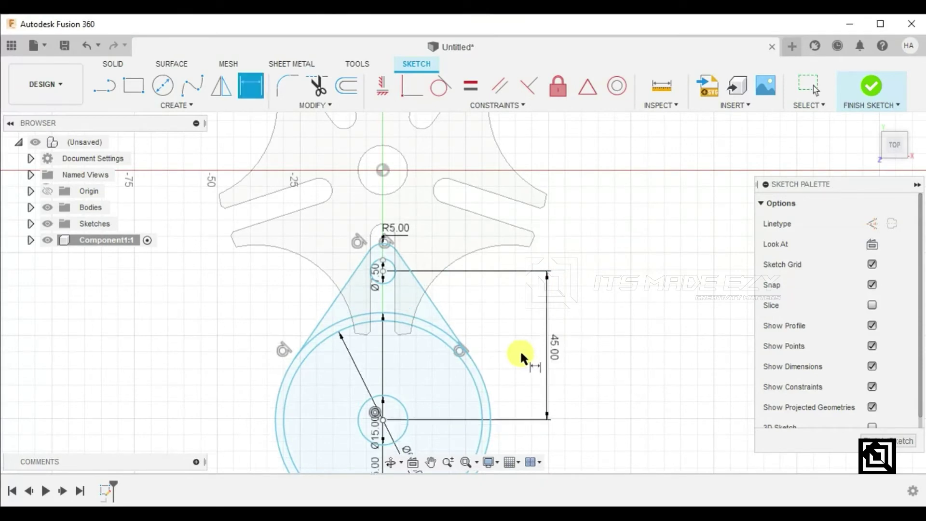
{"action": "right_click", "coordinate": [630, 321]}
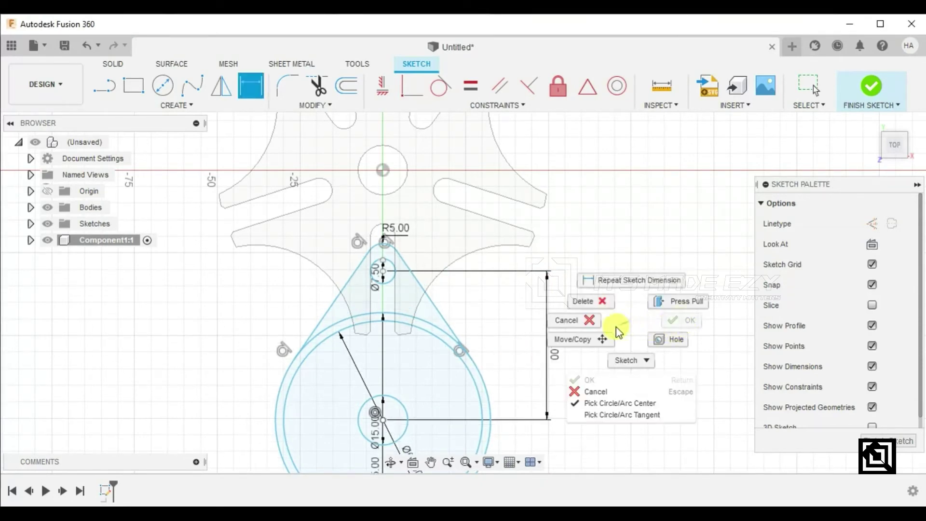
{"action": "left_click", "coordinate": [593, 320]}
{"action": "left_click_drag", "start_coordinate": [384, 421], "coordinate": [384, 386]}
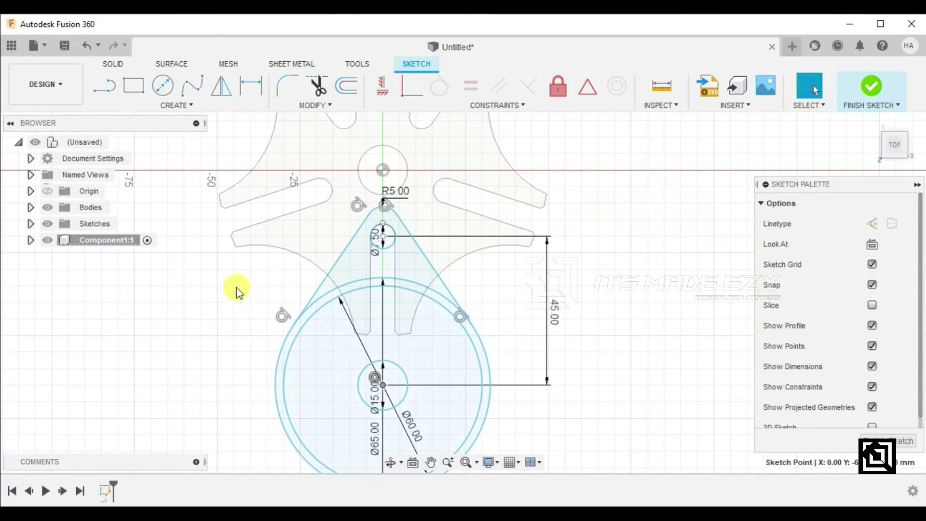
{"action": "left_click", "coordinate": [184, 92]}
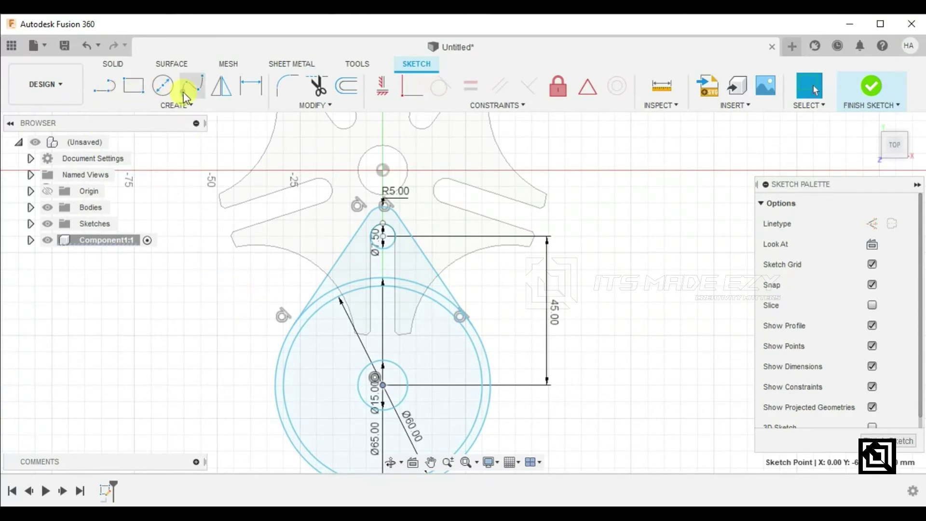
Step: Draw a downward-curving spline between the triangle–circle intersections and finish the sketch
{"action": "left_click", "coordinate": [311, 328]}
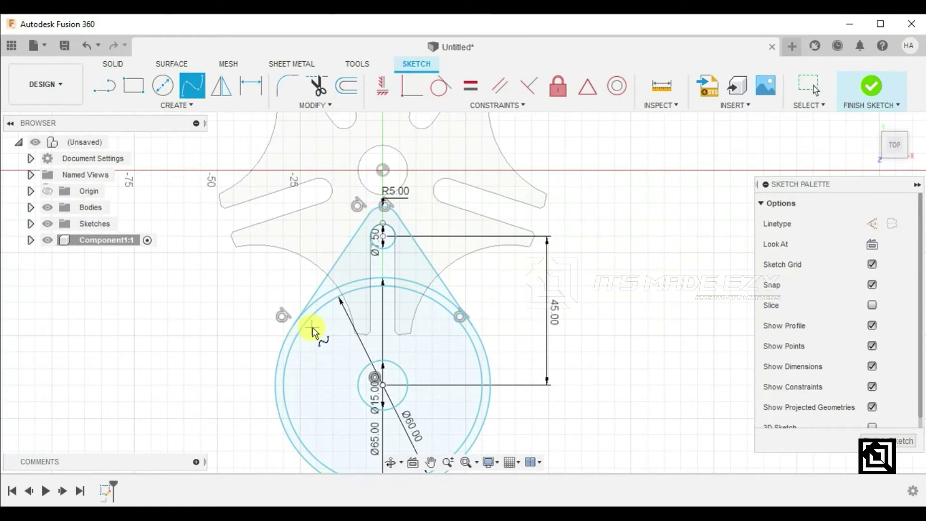
{"action": "left_click", "coordinate": [441, 328]}
{"action": "key", "text": "Escape"}
{"action": "left_click", "coordinate": [198, 82]}
{"action": "left_click", "coordinate": [300, 329]}
{"action": "left_click", "coordinate": [465, 330]}
{"action": "key", "text": "Escape"}
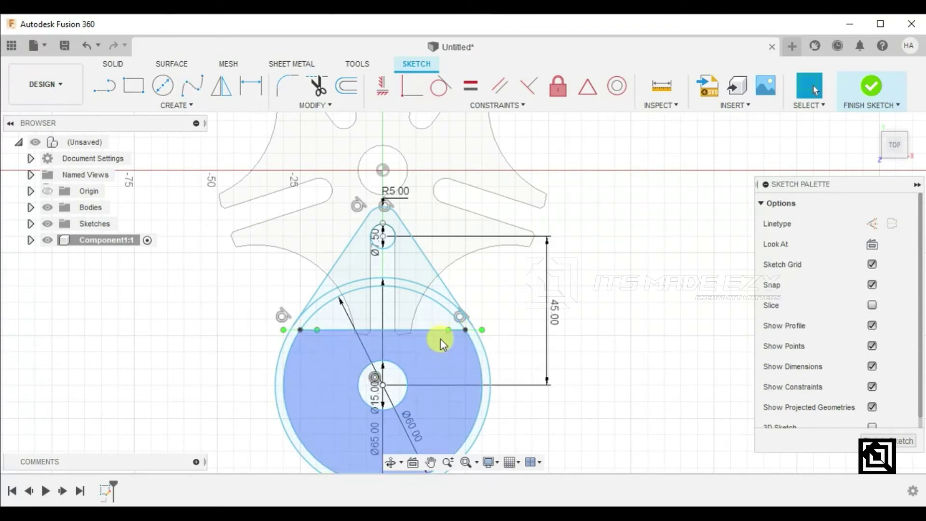
{"action": "left_click_drag", "start_coordinate": [448, 331], "coordinate": [443, 343]}
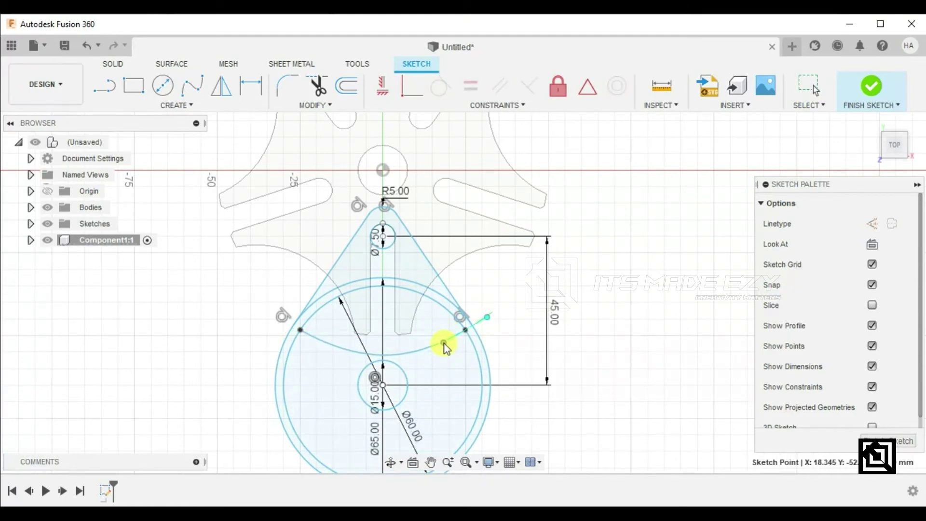
{"action": "key", "text": "Escape"}
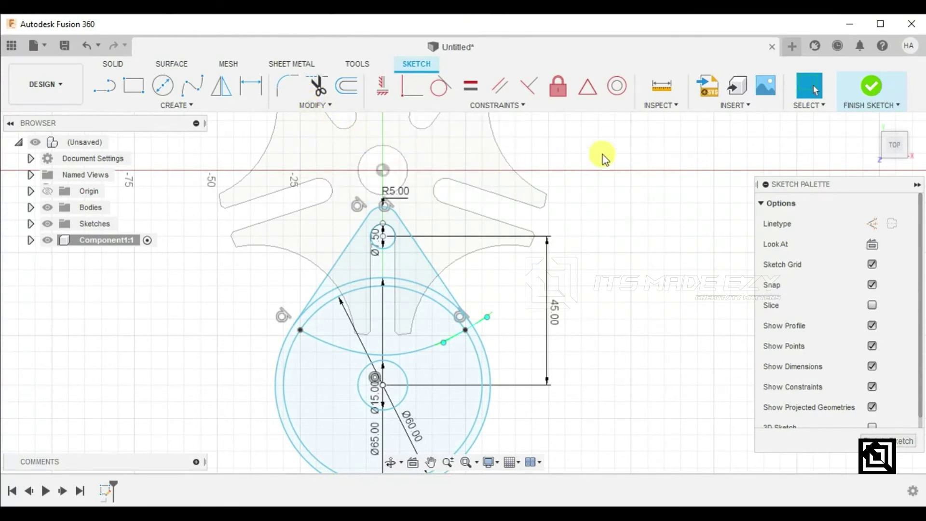
{"action": "left_click", "coordinate": [878, 88]}
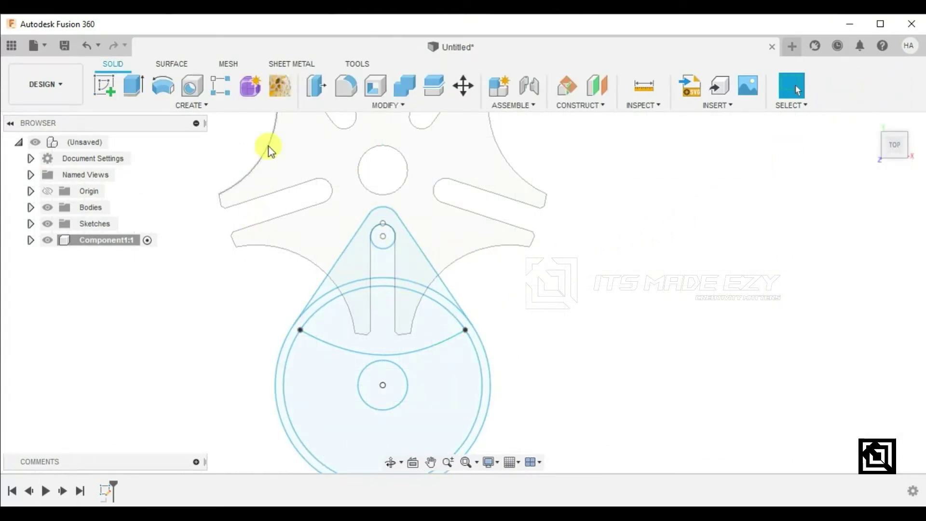
Step: Extrude the five teardrop profiles 5 mm into a new cam-arm body
{"action": "left_click", "coordinate": [136, 92]}
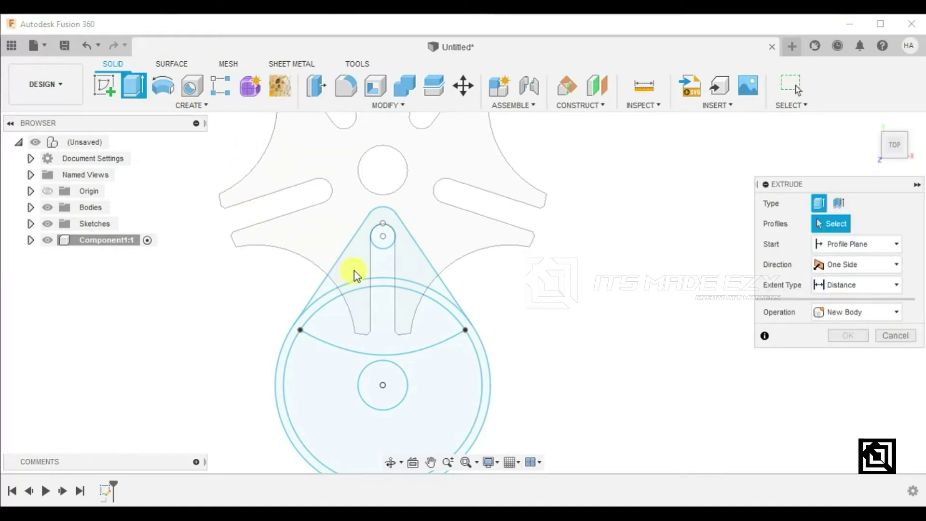
{"action": "left_click", "coordinate": [384, 241]}
{"action": "left_click", "coordinate": [376, 265]}
{"action": "left_click", "coordinate": [379, 283]}
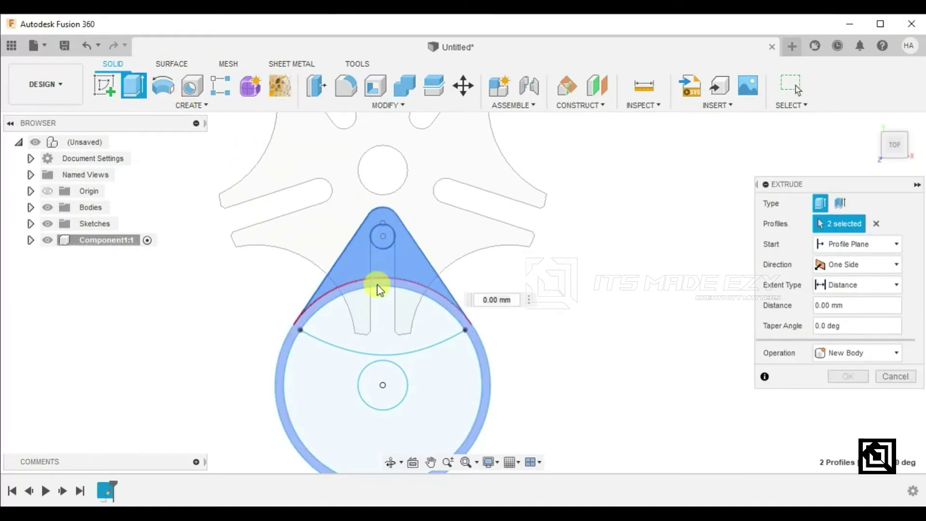
{"action": "left_click", "coordinate": [377, 317]}
{"action": "left_click", "coordinate": [443, 420]}
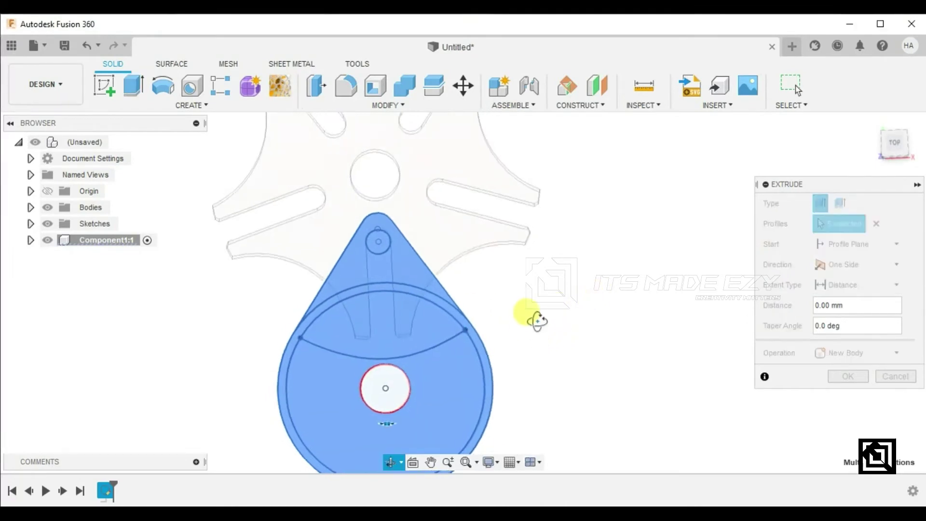
{"action": "middle_click_drag", "start_coordinate": [531, 320], "coordinate": [593, 236], "text": "shift"}
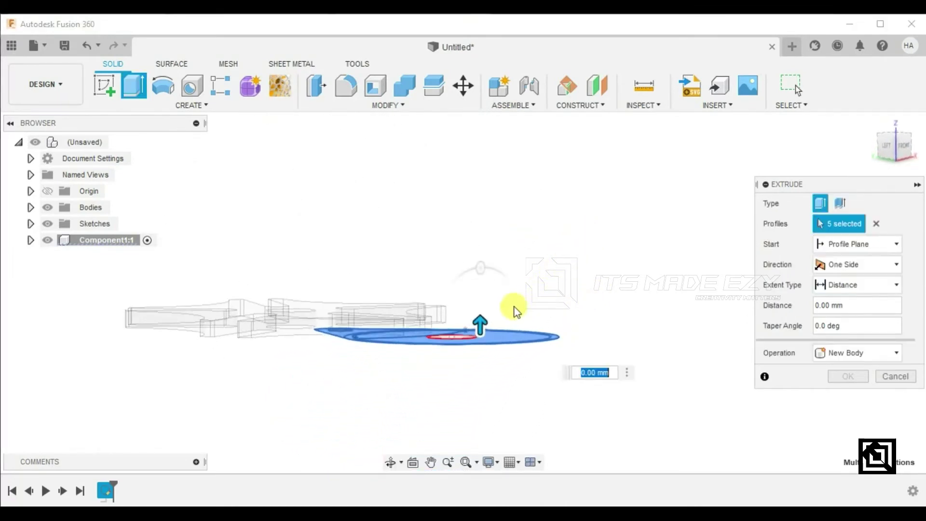
{"action": "left_click_drag", "start_coordinate": [480, 324], "coordinate": [481, 315]}
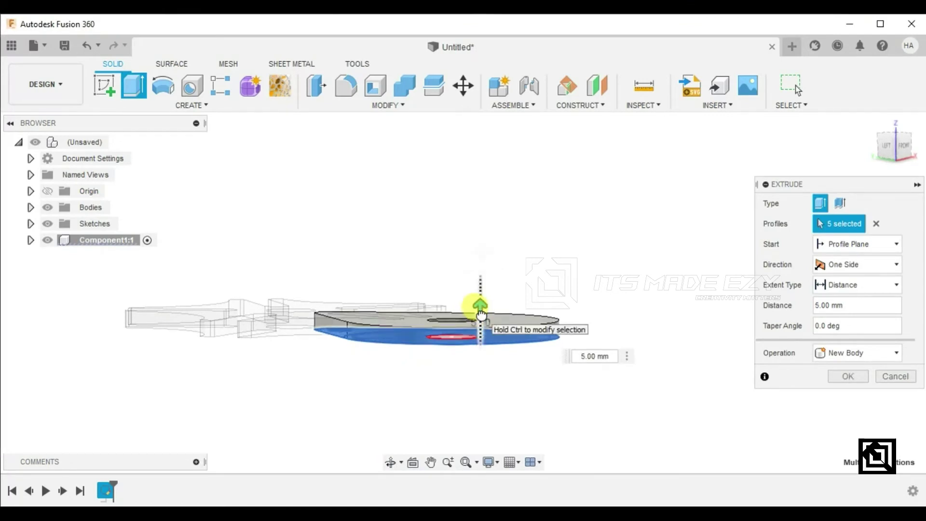
{"action": "left_click", "coordinate": [843, 381]}
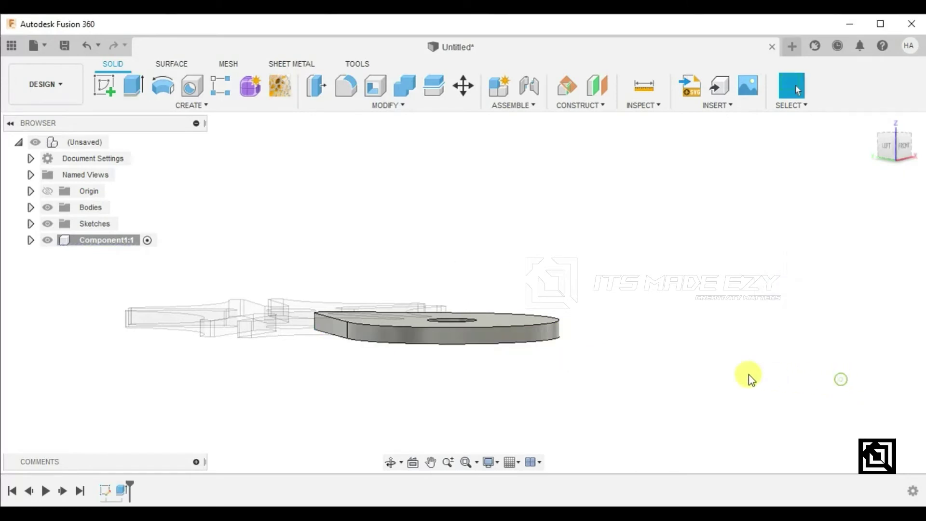
{"action": "mouse_move", "coordinate": [531, 320]}
{"action": "middle_mouse_down", "text": "shift"}
{"action": "mouse_move", "coordinate": [535, 381]}
{"action": "mouse_move", "coordinate": [476, 342]}
{"action": "middle_mouse_up", "text": "shift"}
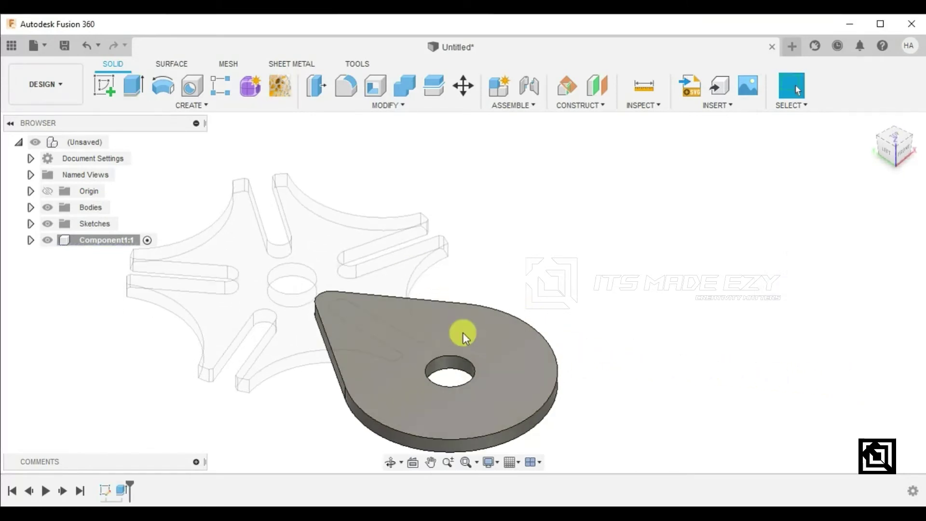
Step: Show Sketch1 and hide the component's solid bodies
{"action": "left_click", "coordinate": [30, 241]}
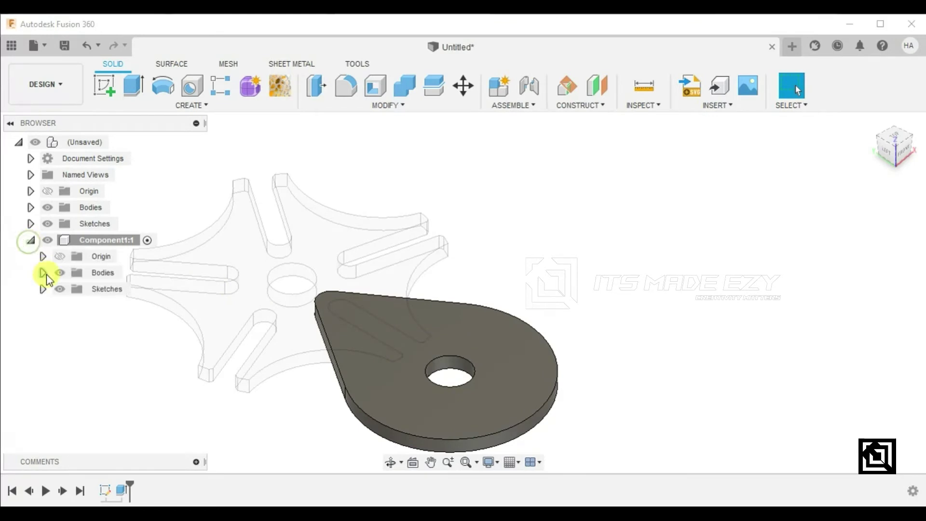
{"action": "left_click", "coordinate": [42, 289]}
{"action": "left_click", "coordinate": [71, 304]}
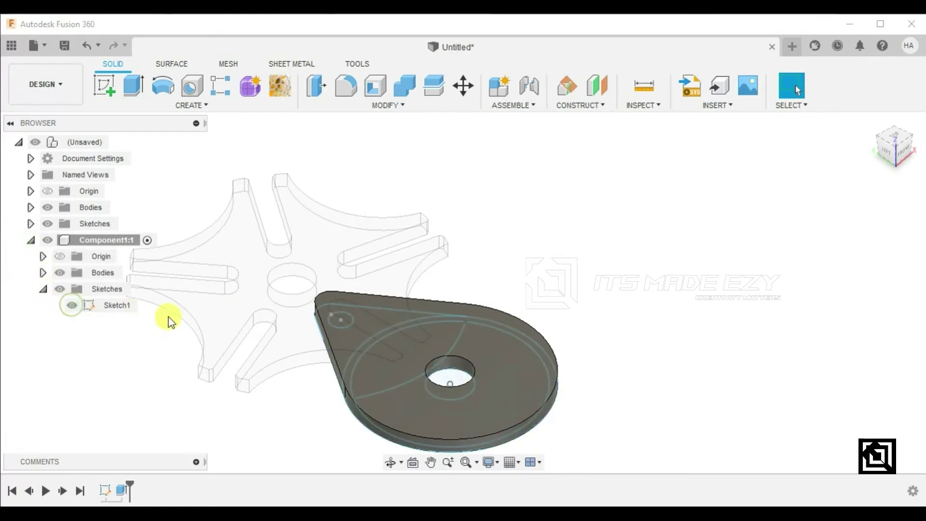
{"action": "left_click", "coordinate": [60, 272]}
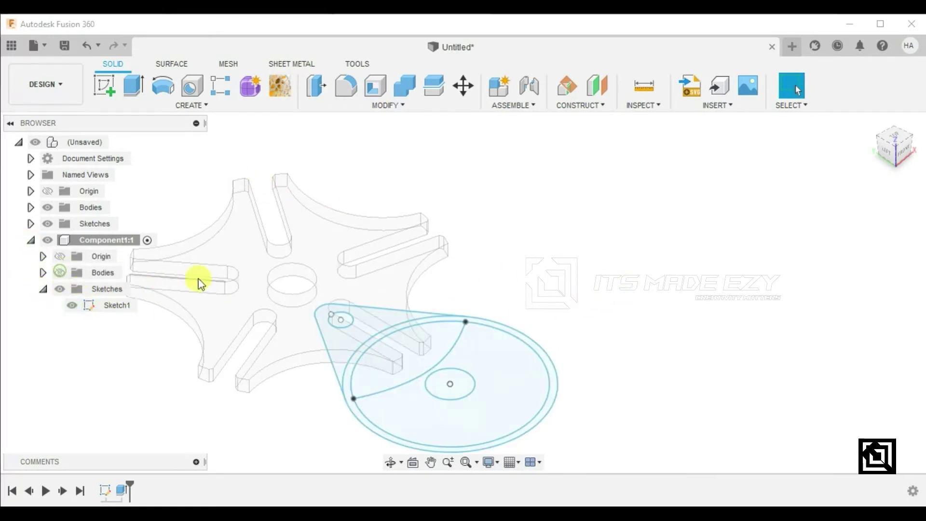
Step: Join-extrude the pin circle and lower region 10 mm, then show the bodies again
{"action": "left_click", "coordinate": [134, 90]}
{"action": "left_click", "coordinate": [344, 320]}
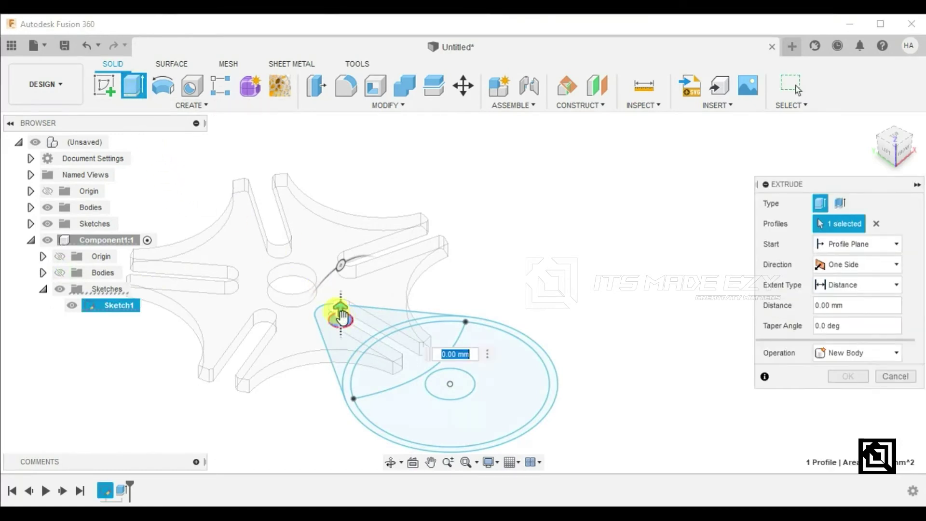
{"action": "left_click_drag", "start_coordinate": [343, 317], "coordinate": [341, 286]}
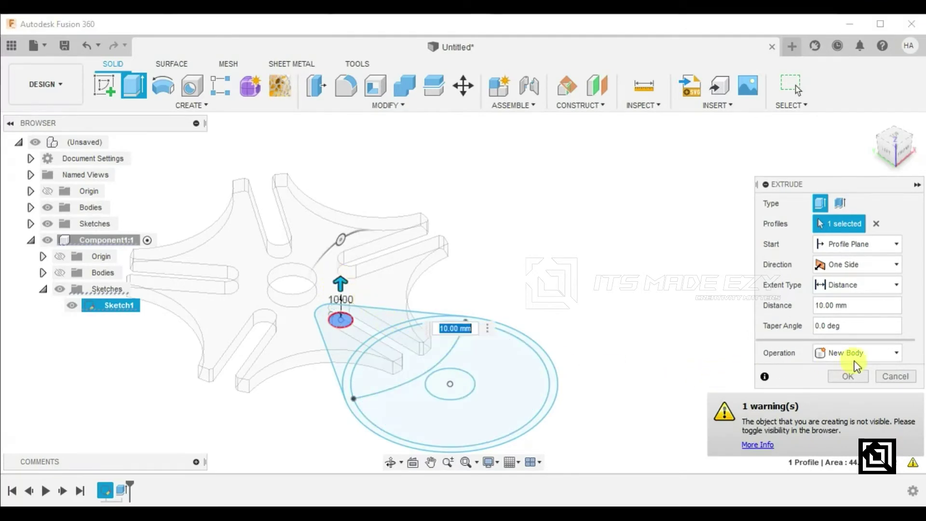
{"action": "left_click", "coordinate": [820, 352]}
{"action": "left_click", "coordinate": [838, 370]}
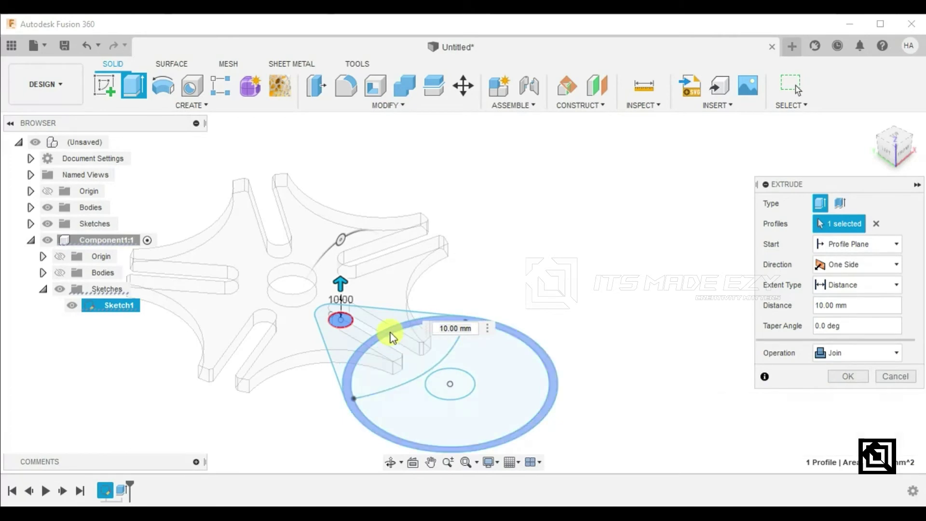
{"action": "left_click", "coordinate": [426, 393]}
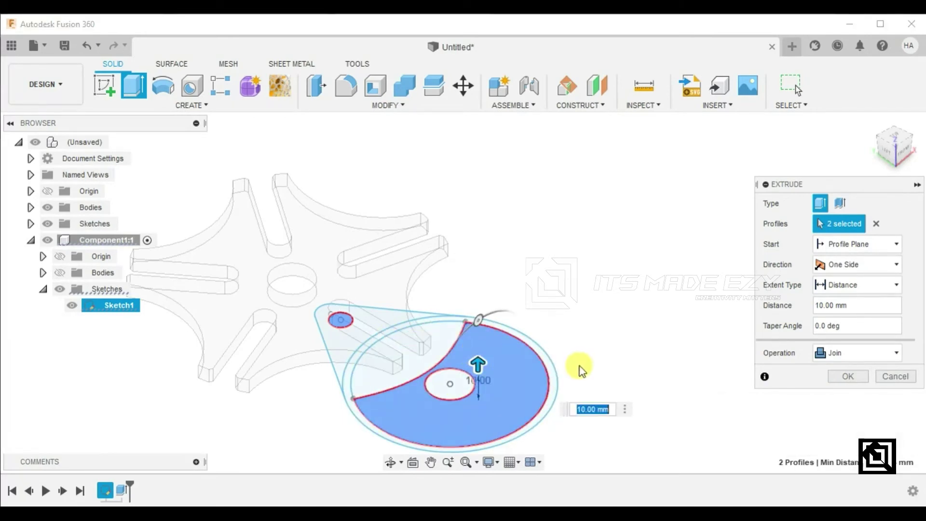
{"action": "left_click", "coordinate": [833, 374]}
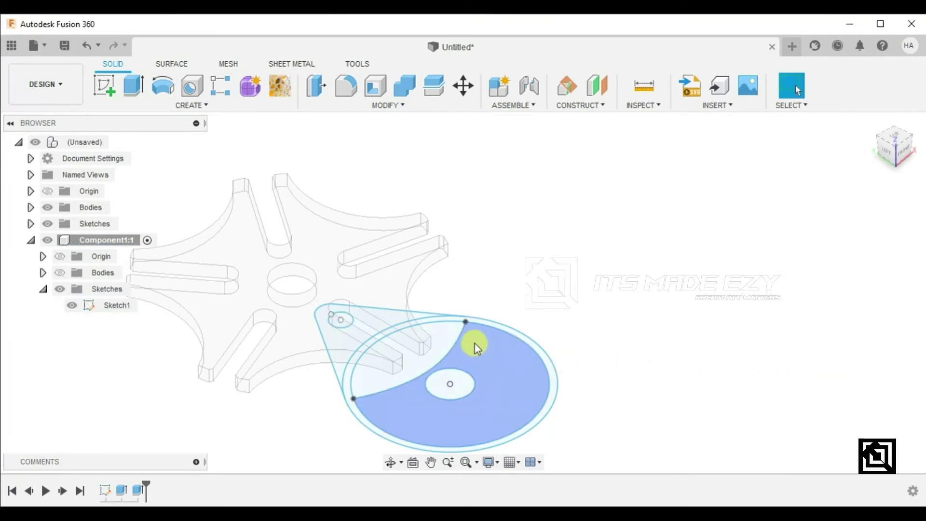
{"action": "left_click", "coordinate": [60, 272]}
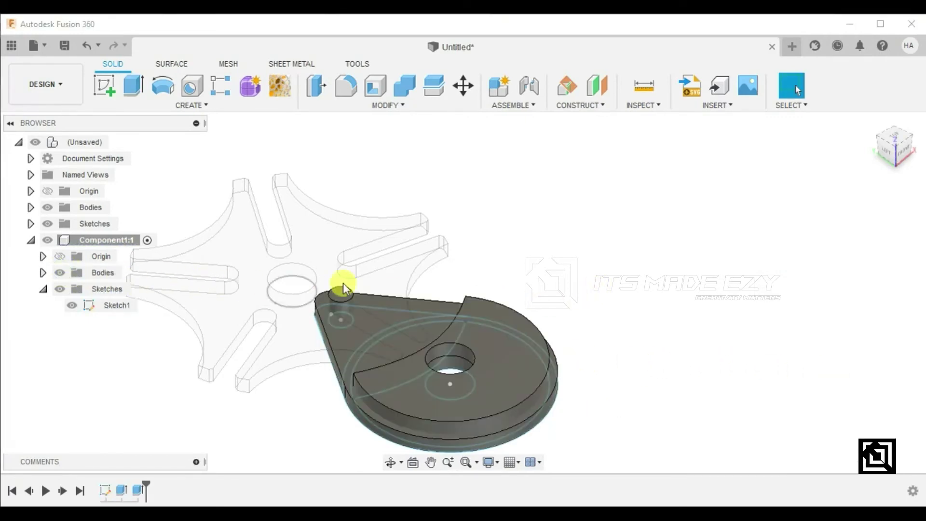
{"action": "mouse_move", "coordinate": [380, 284]}
{"action": "middle_mouse_down", "text": "shift"}
{"action": "mouse_move", "coordinate": [461, 241]}
{"action": "mouse_move", "coordinate": [443, 255]}
{"action": "middle_mouse_up", "text": "shift"}
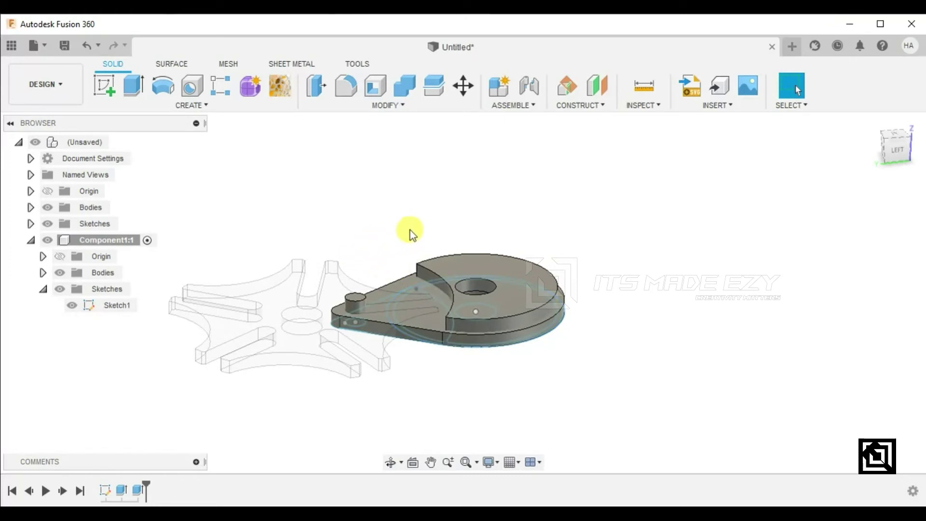
{"action": "left_click", "coordinate": [499, 91]}
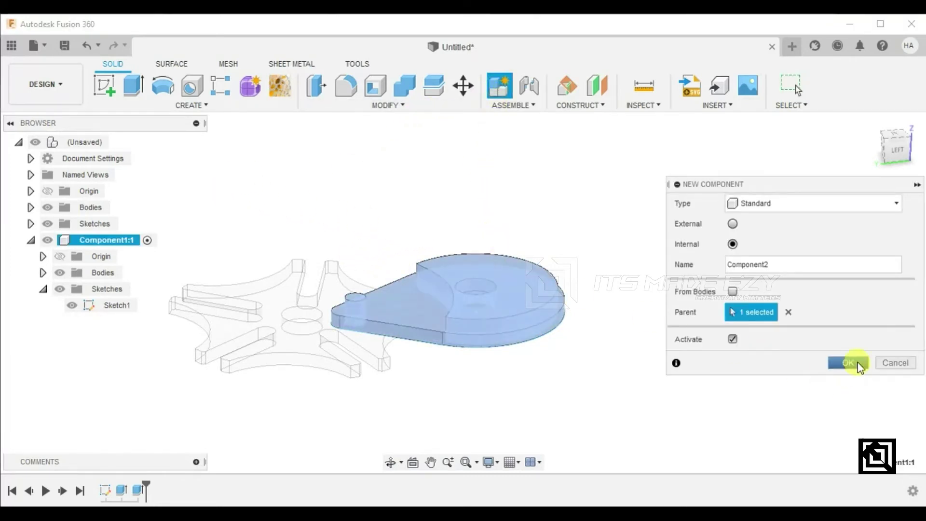
Step: Create Component2 and sketch a 15 mm circle on the star plate's hub point
{"action": "left_click", "coordinate": [860, 368]}
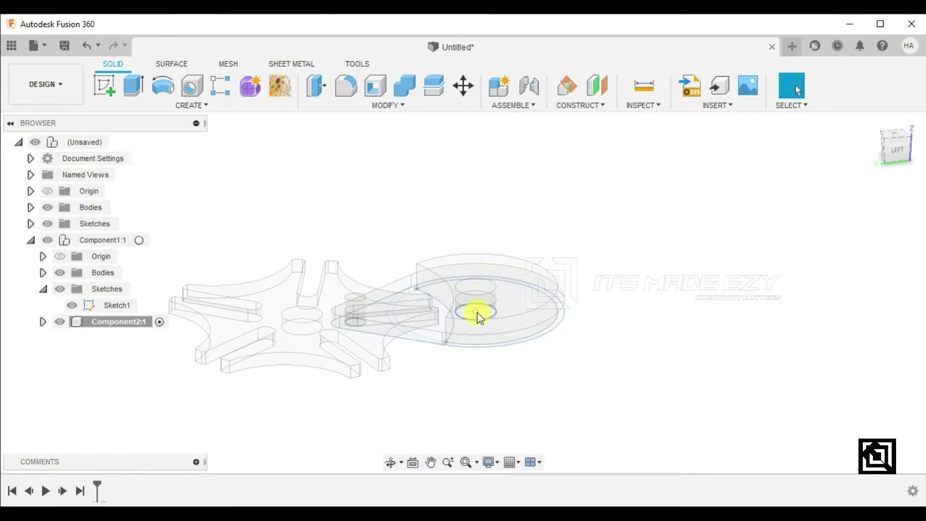
{"action": "left_click", "coordinate": [115, 86]}
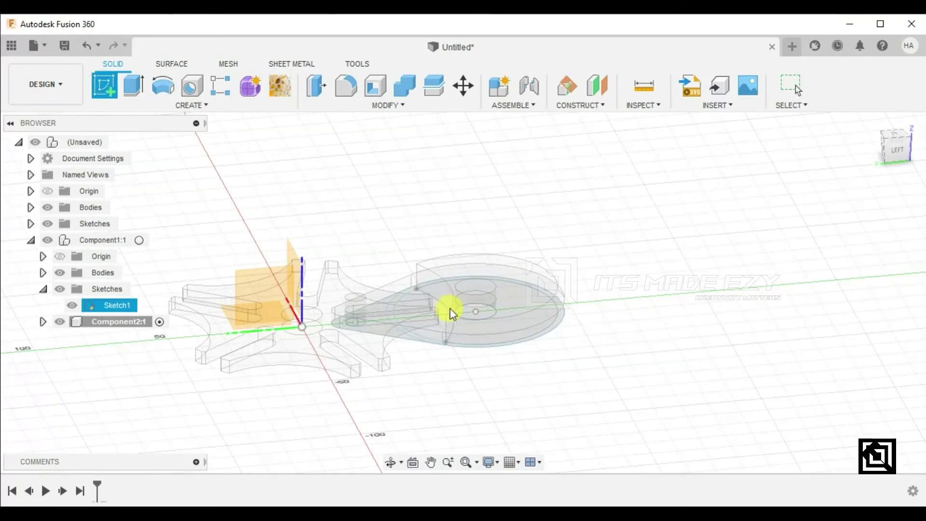
{"action": "left_click", "coordinate": [476, 314]}
{"action": "left_click", "coordinate": [162, 86]}
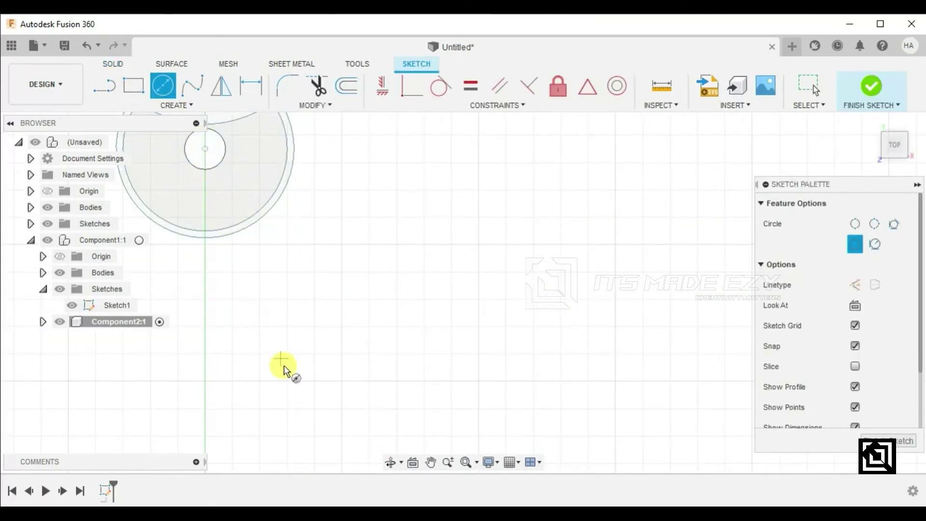
{"action": "scroll", "coordinate": [269, 314], "scroll_direction": "down", "scroll_amount": 4}
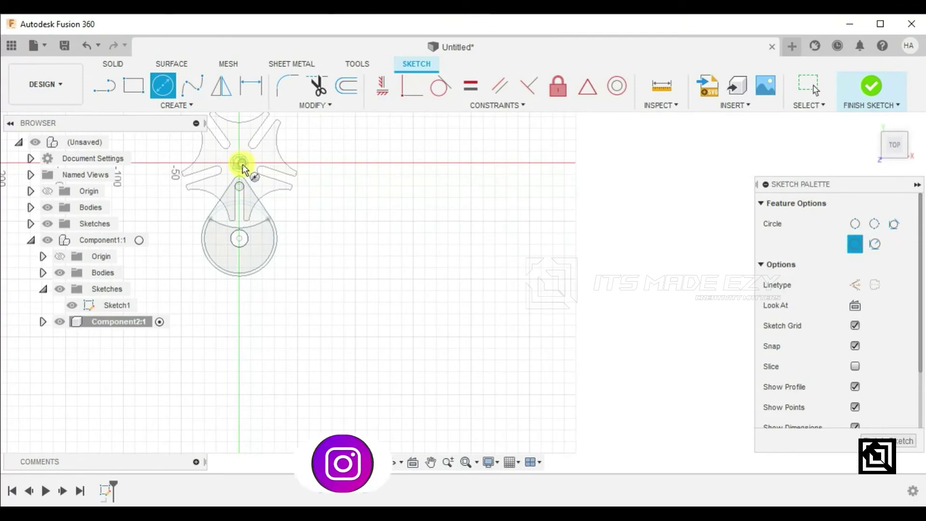
{"action": "left_click", "coordinate": [243, 172]}
{"action": "type", "text": "15"}
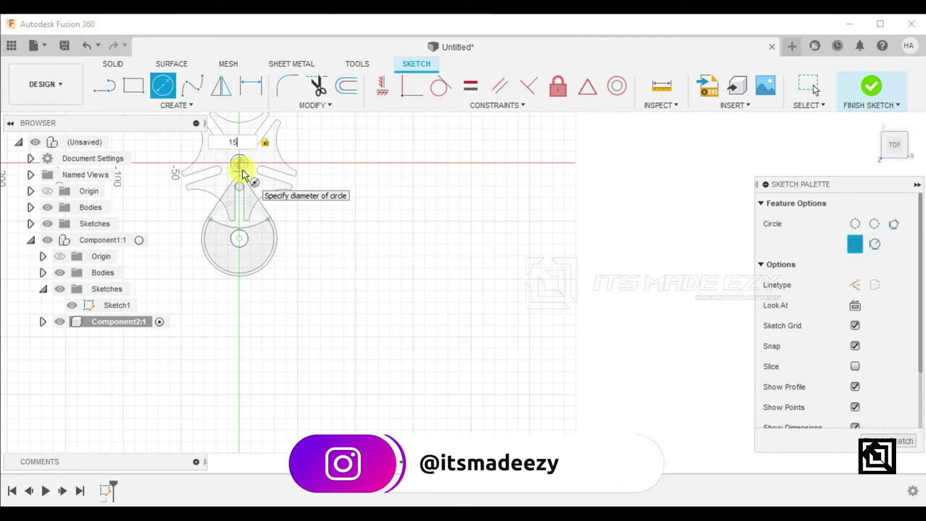
{"action": "key", "text": "Return"}
{"action": "key", "text": "Escape"}
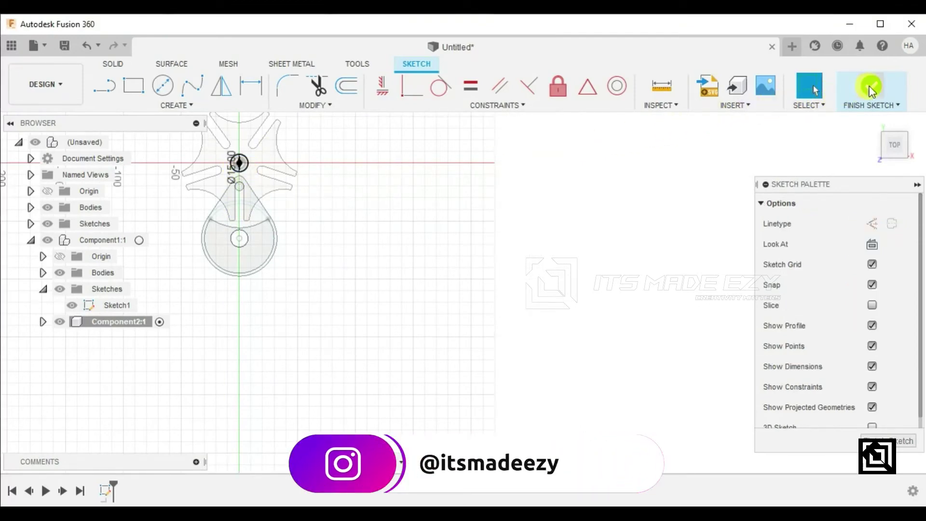
{"action": "left_click", "coordinate": [870, 88]}
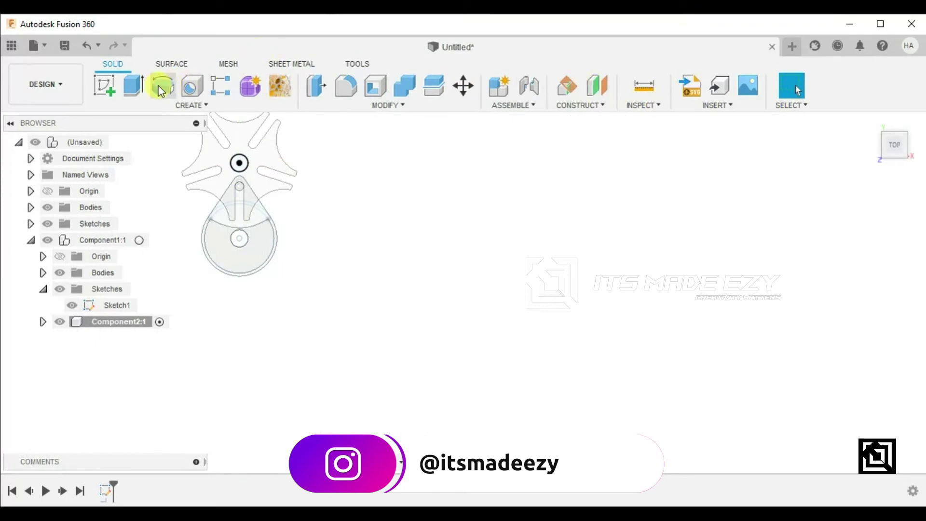
Step: Extrude the 15 mm circle profile 5 mm as a new body
{"action": "left_click", "coordinate": [135, 86]}
{"action": "middle_click_drag", "start_coordinate": [254, 197], "coordinate": [284, 175], "text": "shift"}
{"action": "mouse_move", "coordinate": [894, 144]}
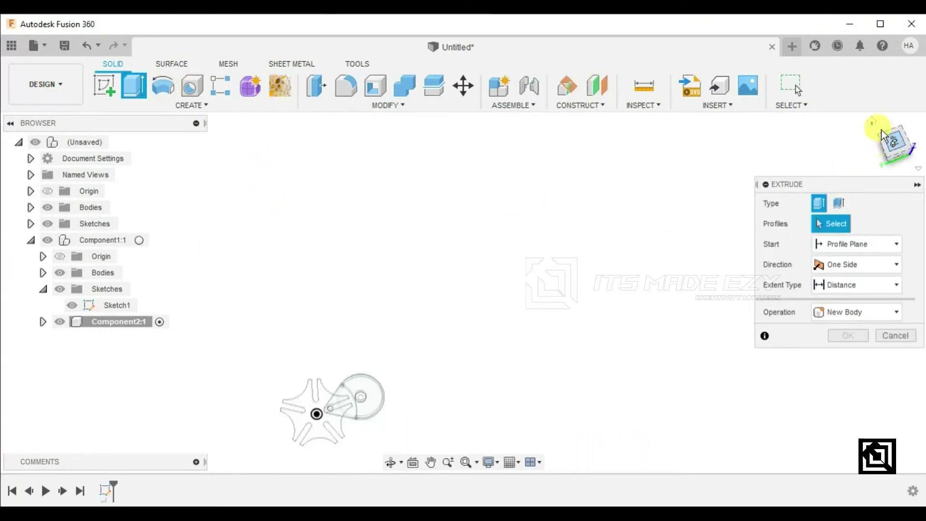
{"action": "left_click", "coordinate": [875, 124]}
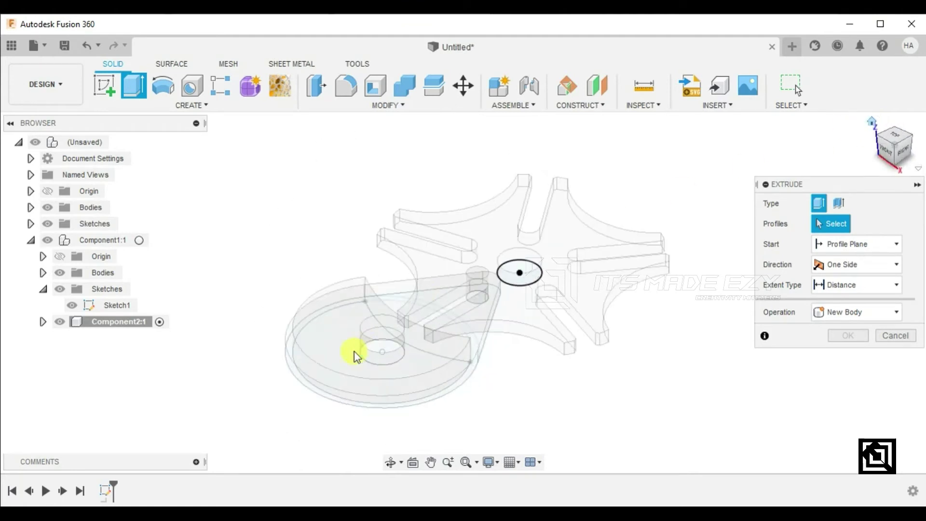
{"action": "left_click", "coordinate": [526, 276]}
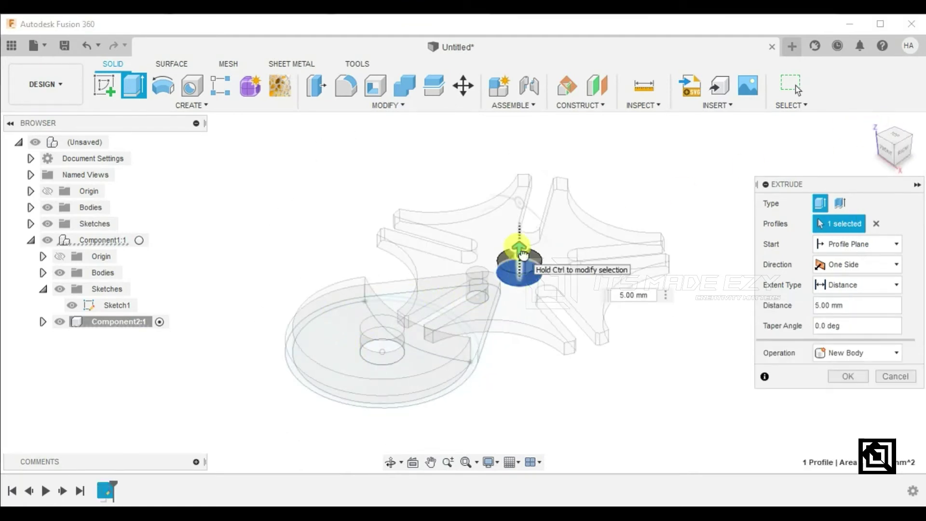
{"action": "left_click", "coordinate": [863, 375]}
{"action": "left_click", "coordinate": [887, 353]}
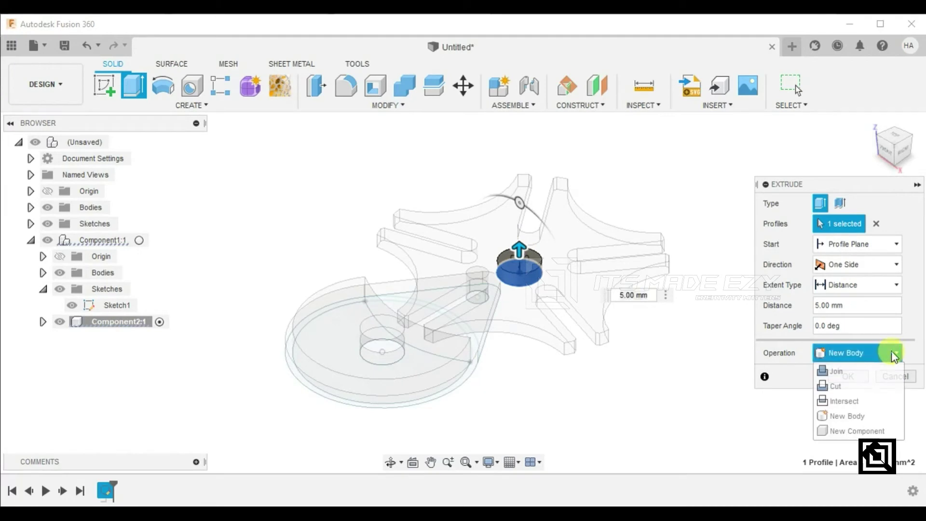
{"action": "left_click", "coordinate": [843, 416]}
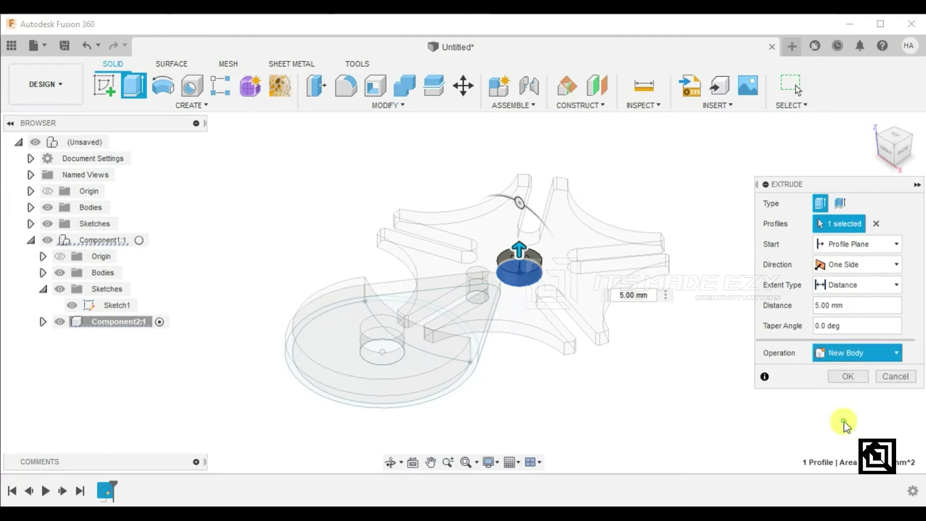
{"action": "left_click", "coordinate": [847, 376]}
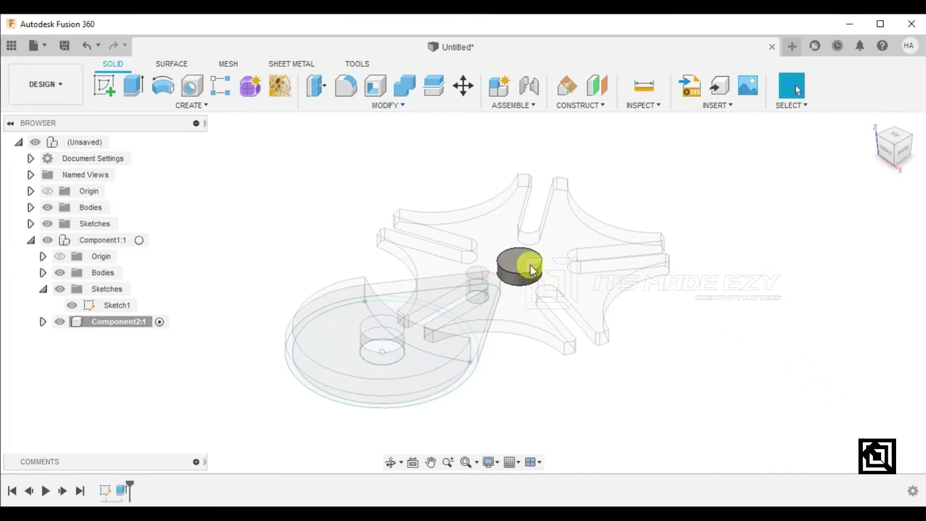
Step: Edit the cylinder's extrude feature, raising its height from 5 mm to 20 mm
{"action": "mouse_move", "coordinate": [529, 306]}
{"action": "middle_mouse_down", "text": "shift"}
{"action": "mouse_move", "coordinate": [479, 326]}
{"action": "mouse_move", "coordinate": [443, 320]}
{"action": "mouse_move", "coordinate": [481, 285]}
{"action": "mouse_move", "coordinate": [481, 271]}
{"action": "mouse_move", "coordinate": [509, 285]}
{"action": "middle_mouse_up", "text": "shift"}
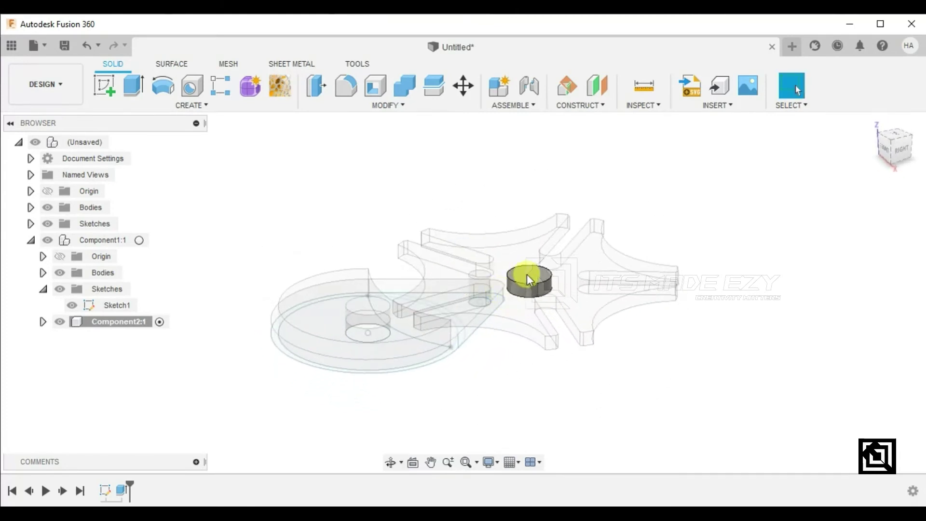
{"action": "right_click", "coordinate": [122, 489]}
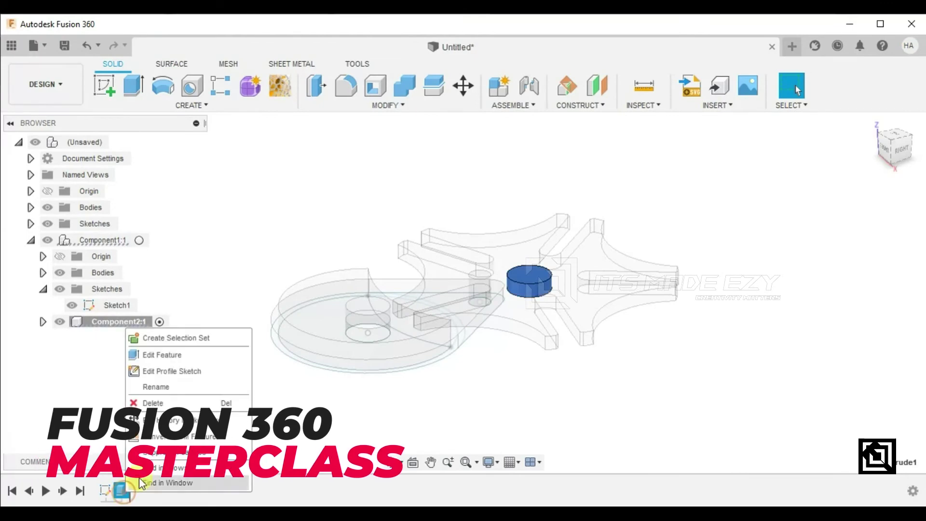
{"action": "left_click", "coordinate": [155, 354]}
{"action": "left_click_drag", "start_coordinate": [526, 263], "coordinate": [534, 207]}
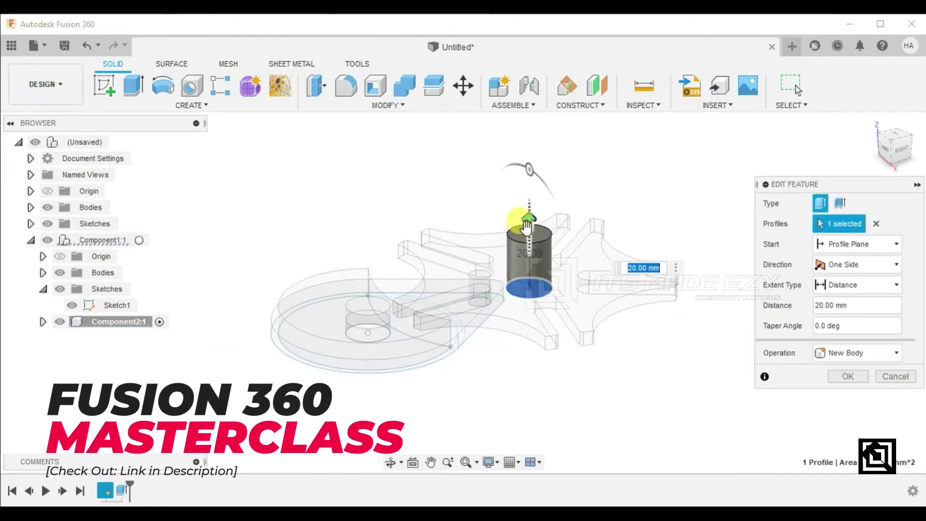
{"action": "left_click", "coordinate": [857, 383]}
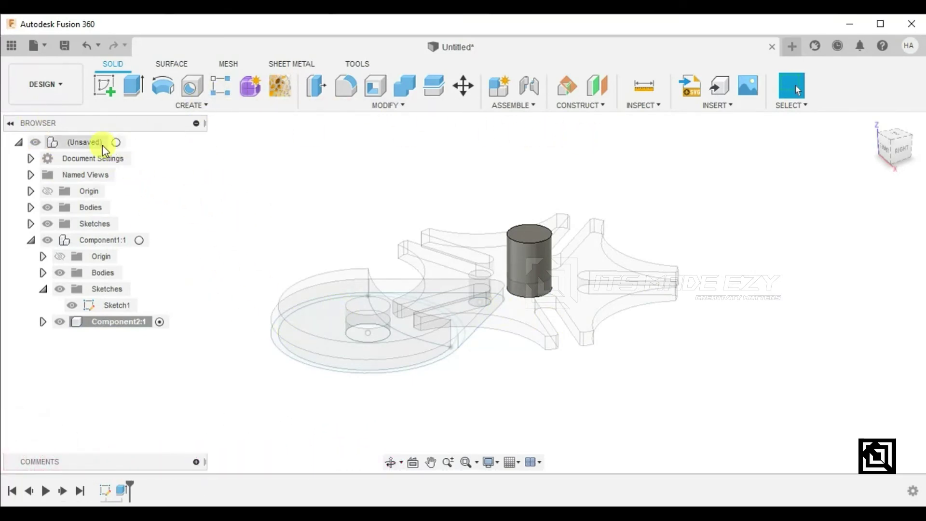
Step: Reactivate the root (Unsaved) component, then trial a component move on the cylinder and cancel it
{"action": "left_click", "coordinate": [116, 142]}
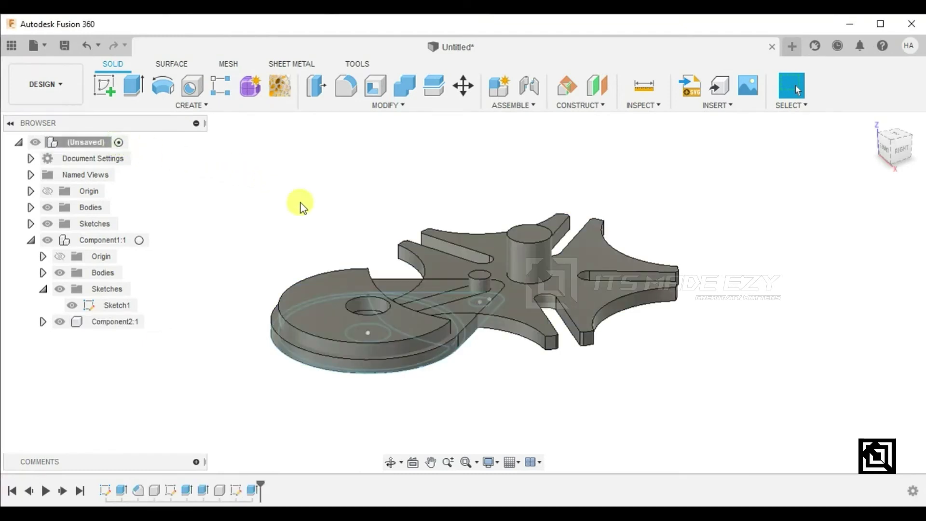
{"action": "left_click", "coordinate": [533, 259]}
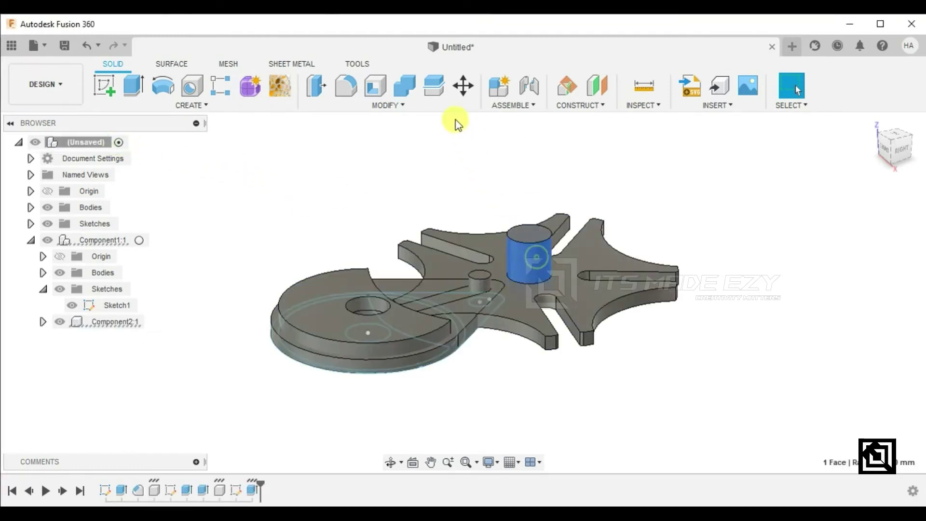
{"action": "left_click", "coordinate": [463, 86]}
{"action": "left_click", "coordinate": [869, 204]}
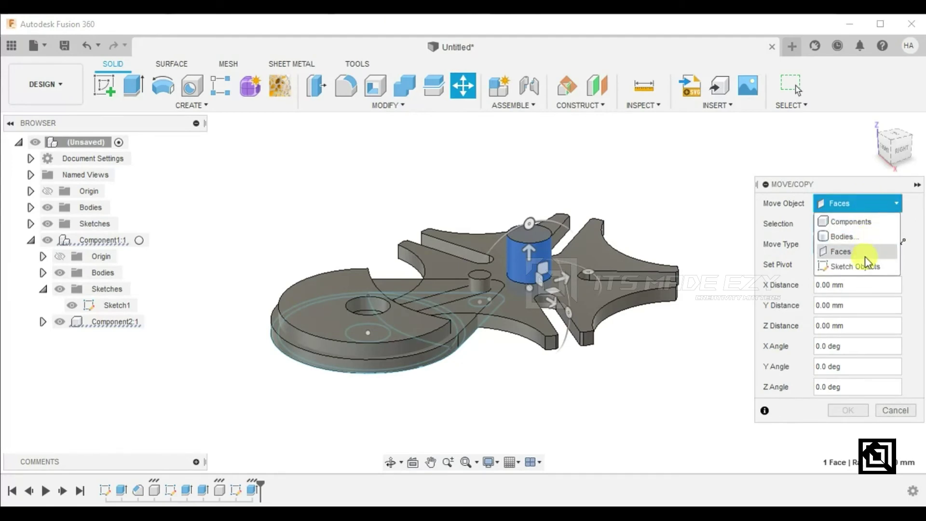
{"action": "left_click", "coordinate": [863, 222]}
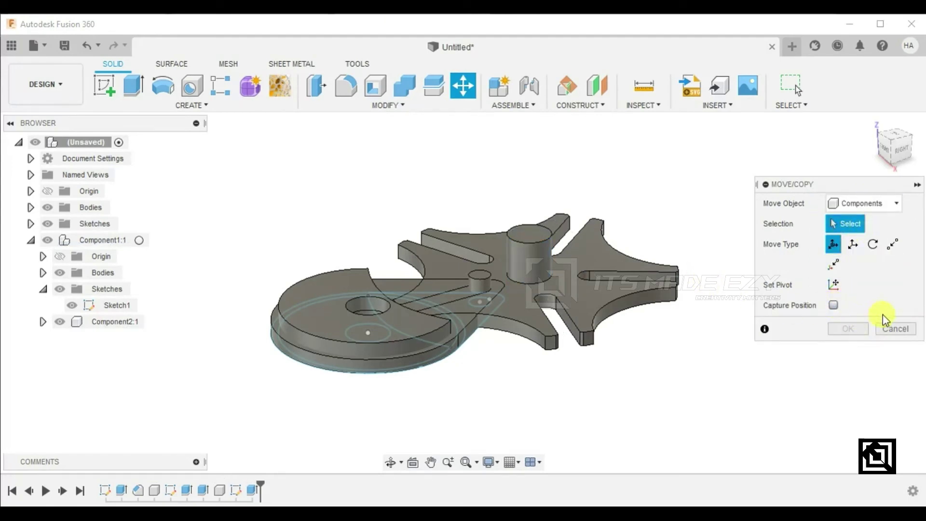
{"action": "left_click", "coordinate": [890, 327]}
{"action": "left_click", "coordinate": [523, 246]}
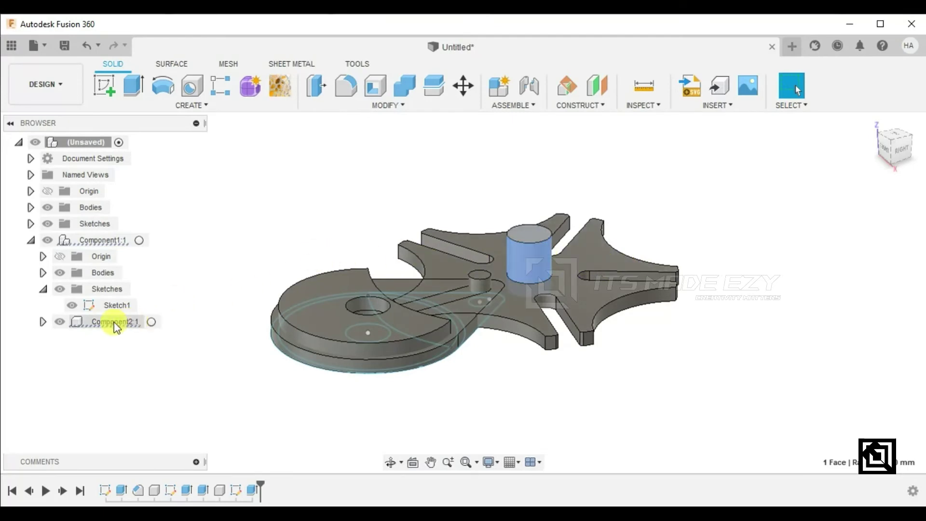
Step: Copy and paste pin Component2:1, moving the copy 65 mm into the teardrop arm's hole
{"action": "right_click", "coordinate": [136, 318]}
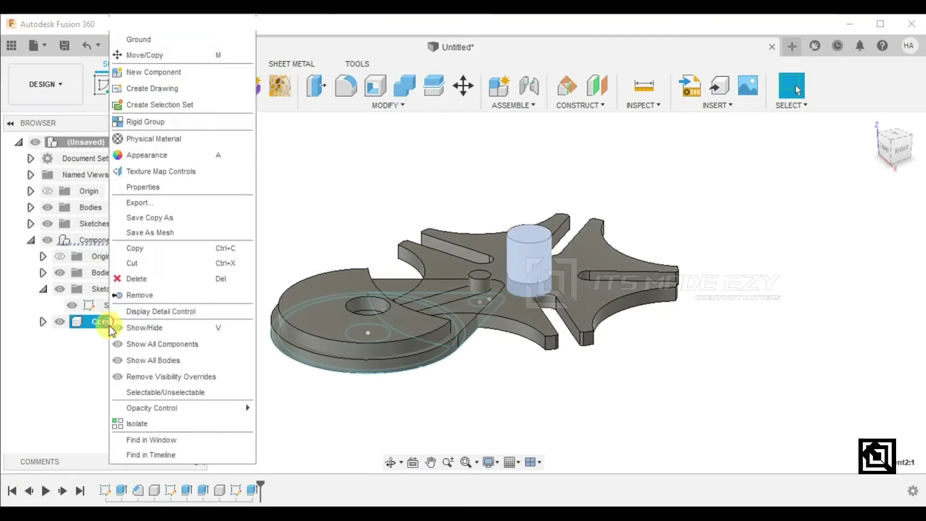
{"action": "left_click", "coordinate": [144, 247]}
{"action": "right_click", "coordinate": [305, 228]}
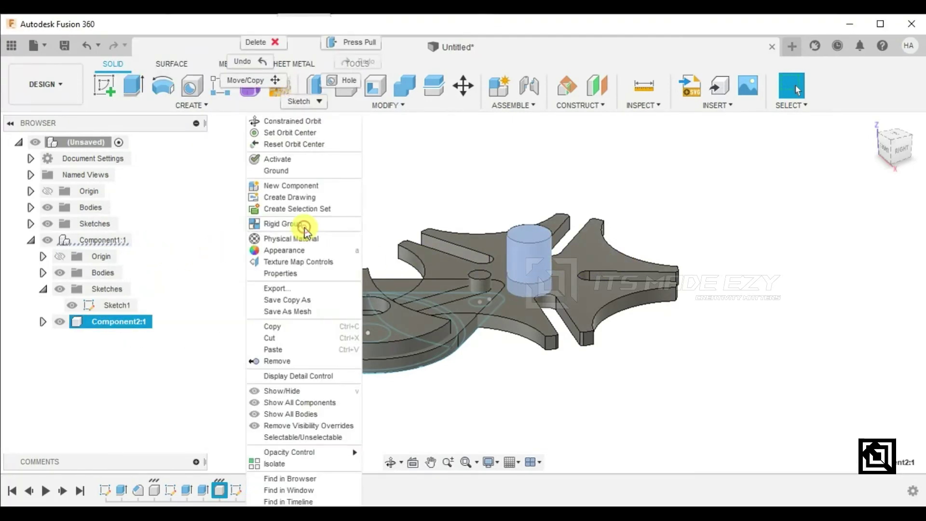
{"action": "left_click", "coordinate": [288, 349]}
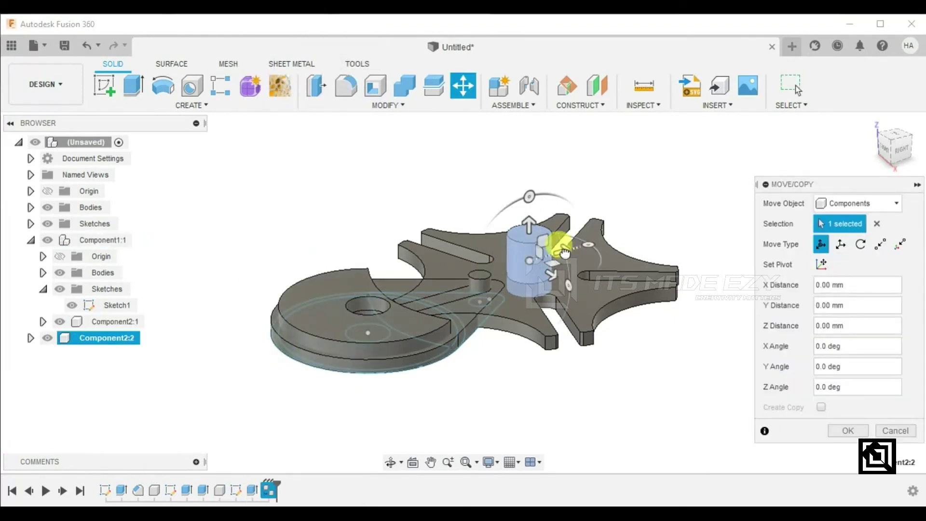
{"action": "left_click_drag", "start_coordinate": [564, 252], "coordinate": [400, 295]}
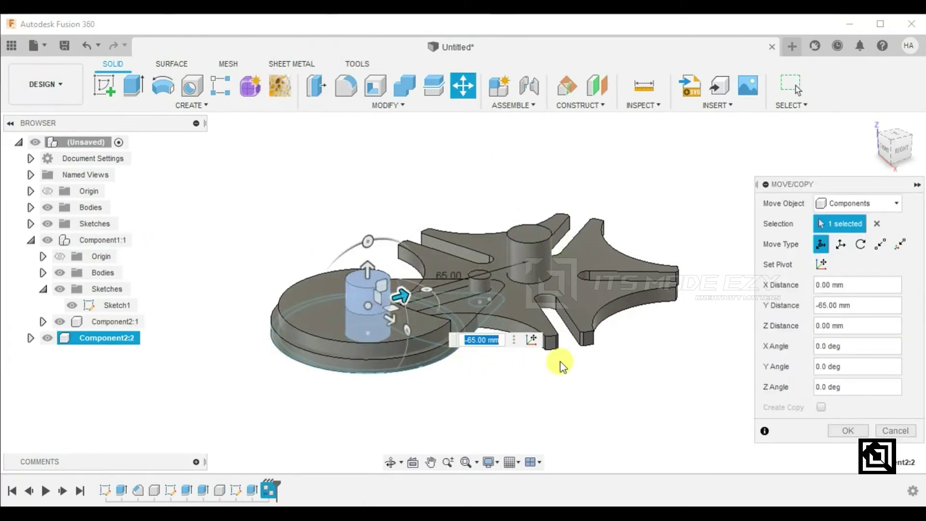
{"action": "left_click", "coordinate": [847, 430]}
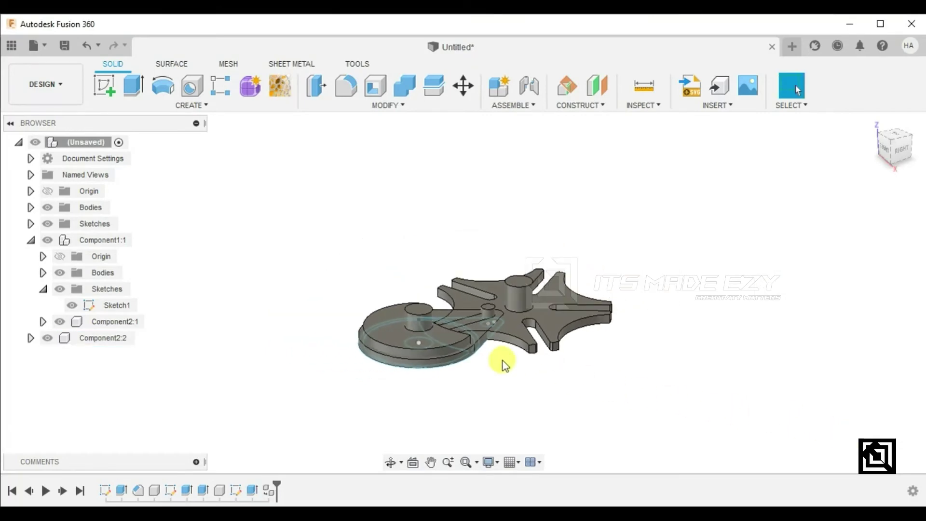
{"action": "middle_click_drag", "start_coordinate": [503, 361], "coordinate": [647, 393], "text": "shift"}
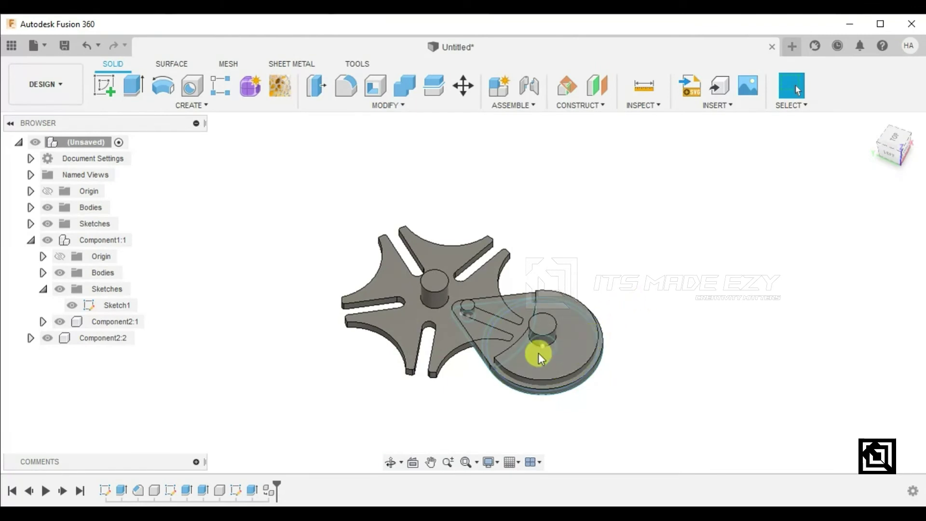
Step: Hide Sketch1's lines and start the Joint command
{"action": "left_click", "coordinate": [109, 305]}
{"action": "left_click", "coordinate": [72, 305]}
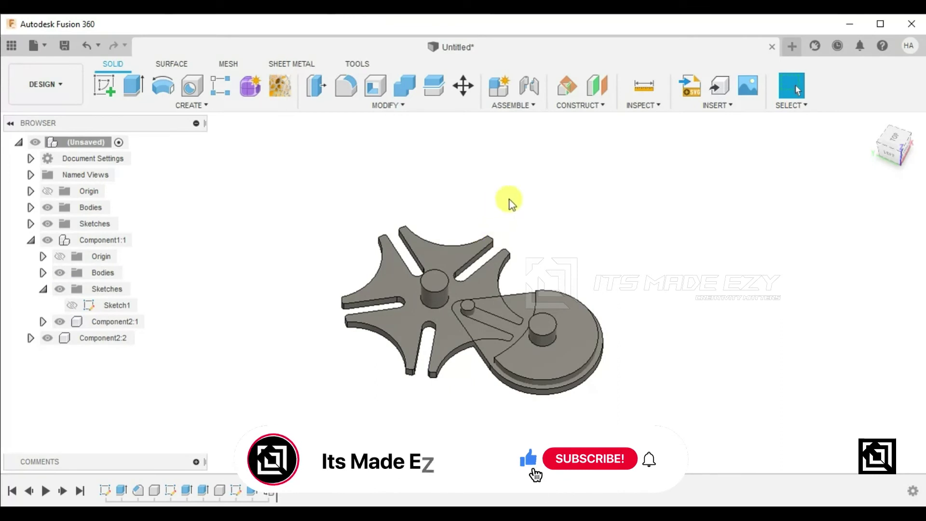
{"action": "left_click", "coordinate": [534, 98]}
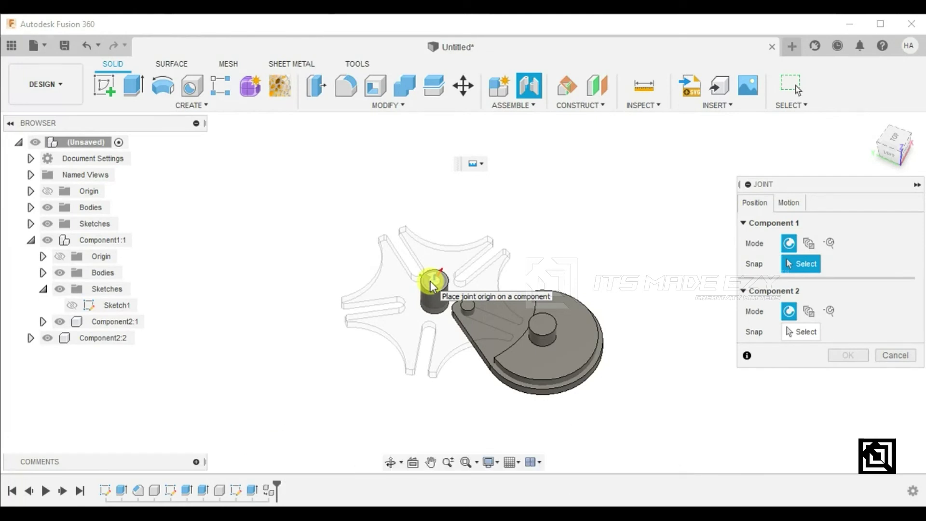
Step: Join pin Component2:1 to the star plate hole with a revolute joint about Z
{"action": "left_click", "coordinate": [430, 280]}
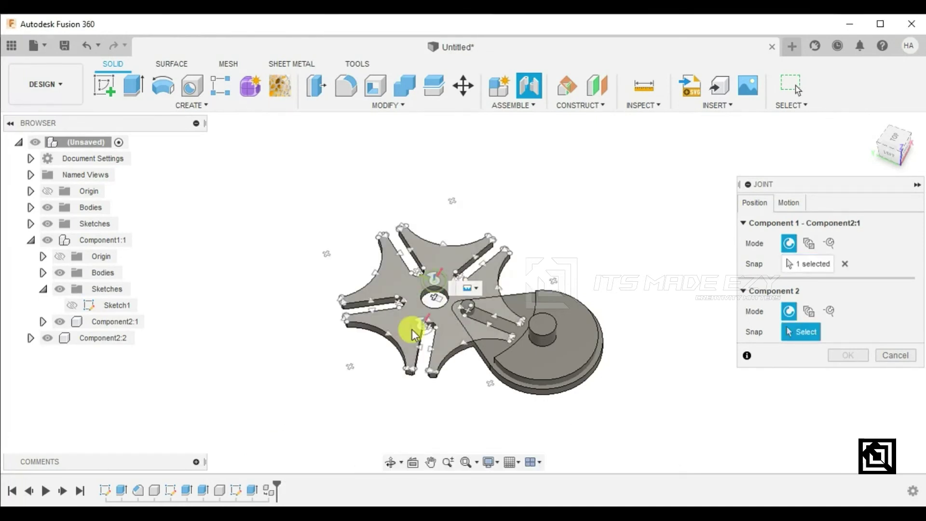
{"action": "left_click", "coordinate": [441, 302]}
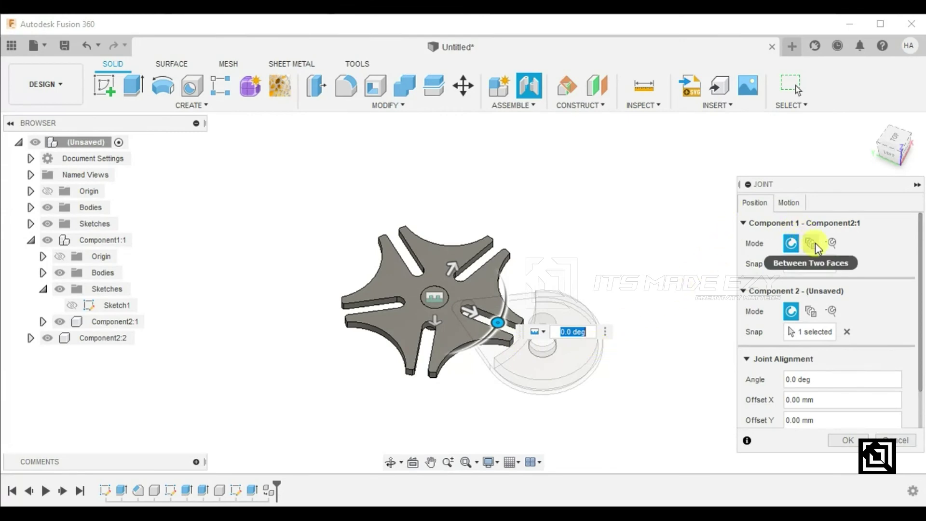
{"action": "left_click", "coordinate": [787, 206]}
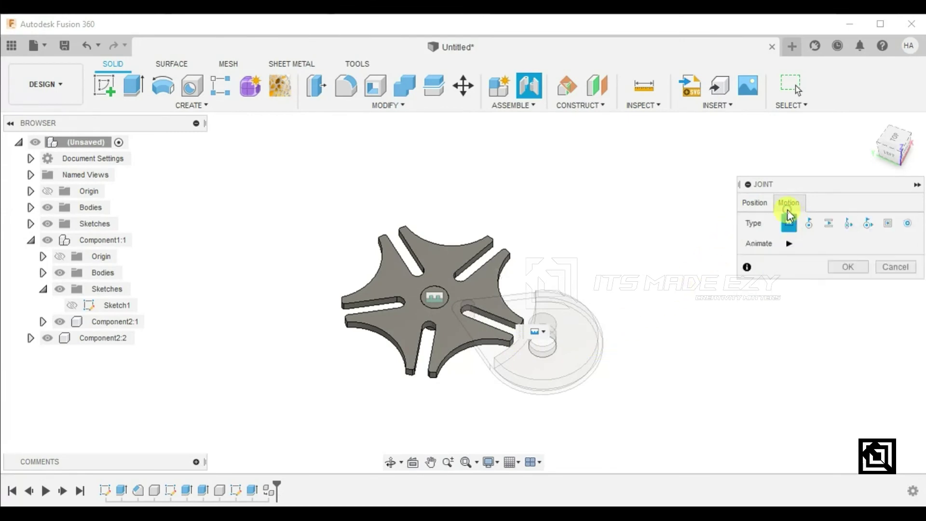
{"action": "left_click", "coordinate": [808, 223]}
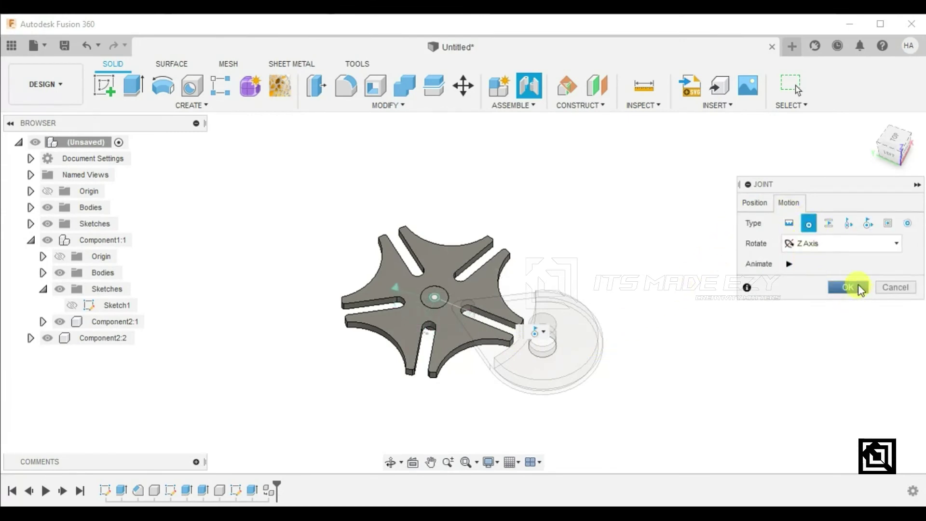
{"action": "left_click", "coordinate": [858, 286]}
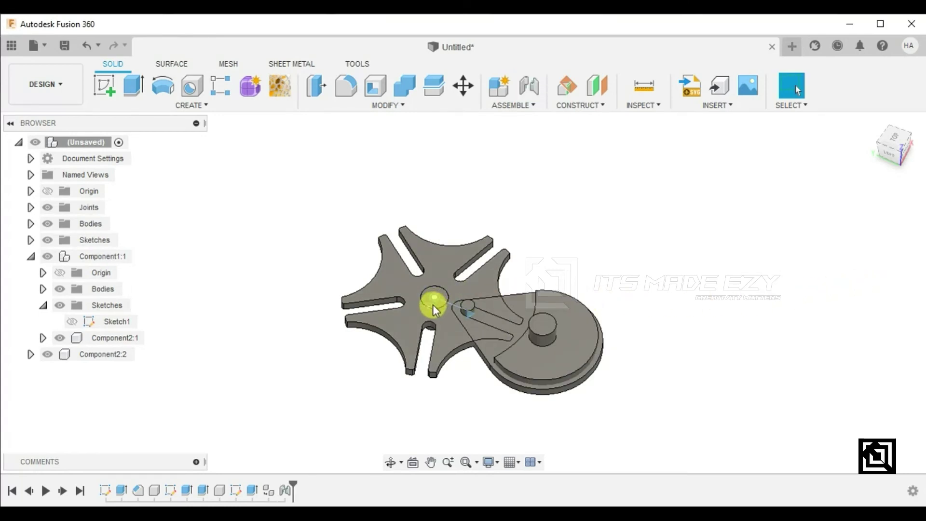
Step: Ground the centre pin Component2:1 in place
{"action": "left_click", "coordinate": [122, 338]}
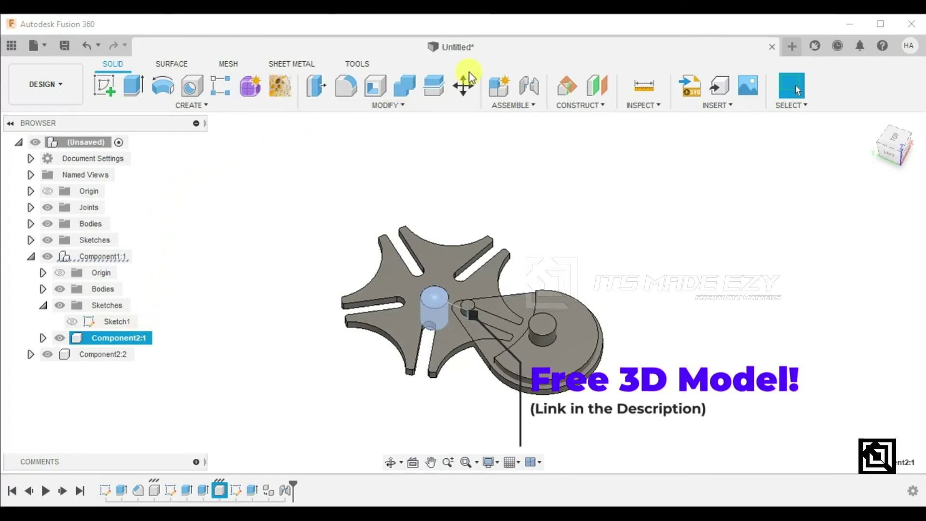
{"action": "right_click", "coordinate": [112, 337]}
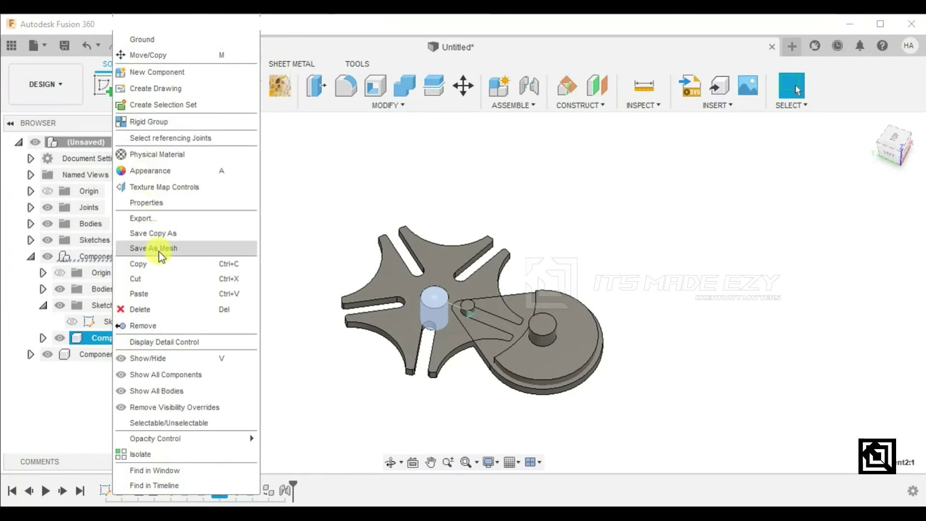
{"action": "left_click", "coordinate": [160, 44]}
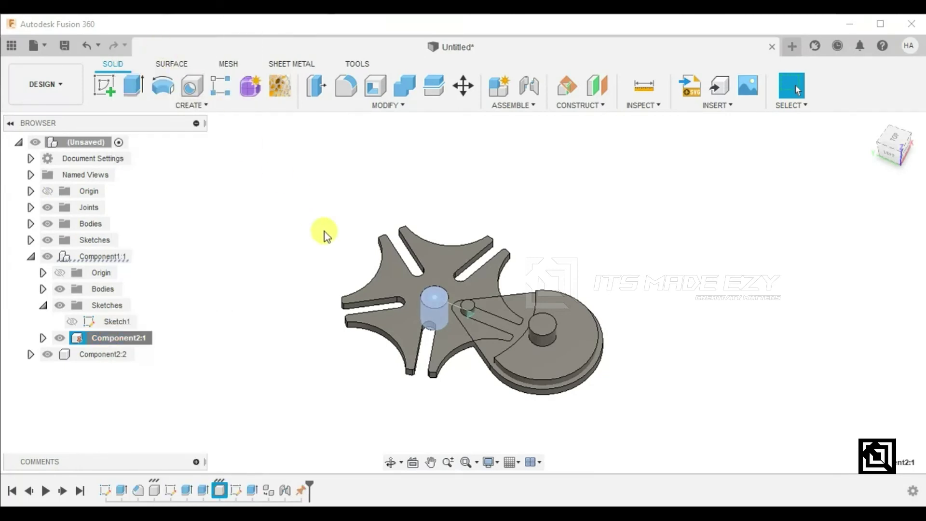
{"action": "left_click", "coordinate": [280, 314]}
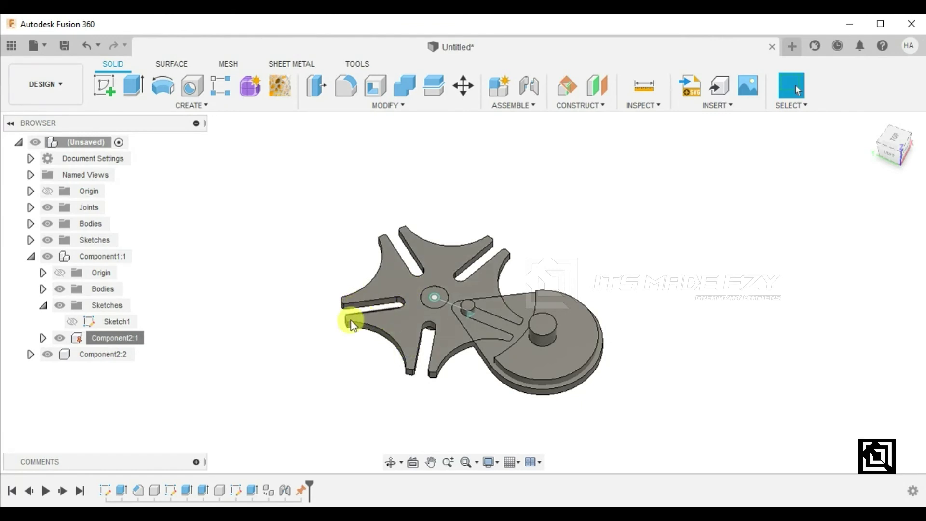
Step: Inspect the star plate and components, then drag the cam arm to test its swing
{"action": "left_click", "coordinate": [392, 330]}
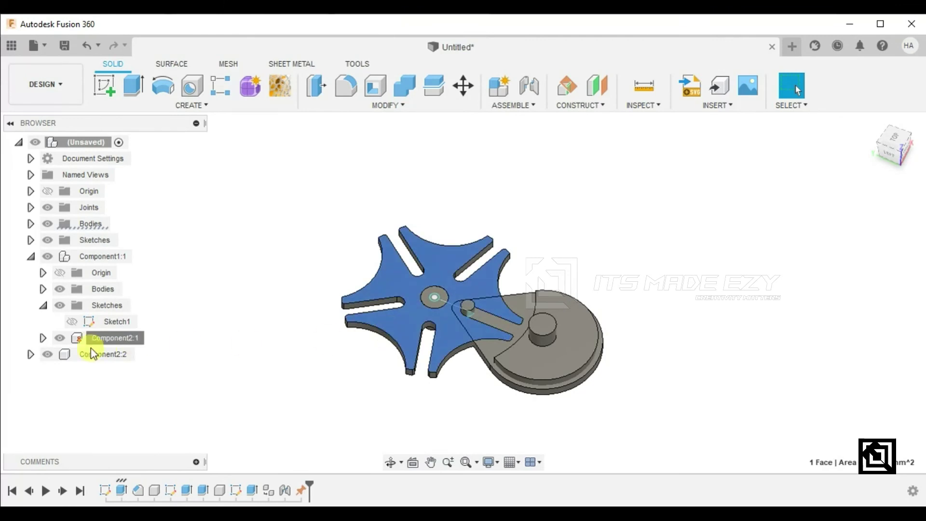
{"action": "left_click", "coordinate": [109, 337]}
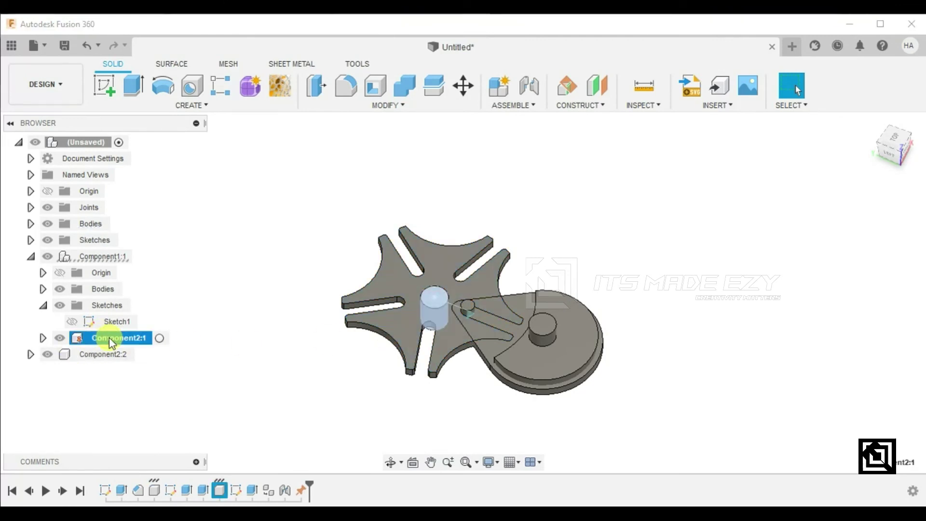
{"action": "left_click", "coordinate": [81, 259]}
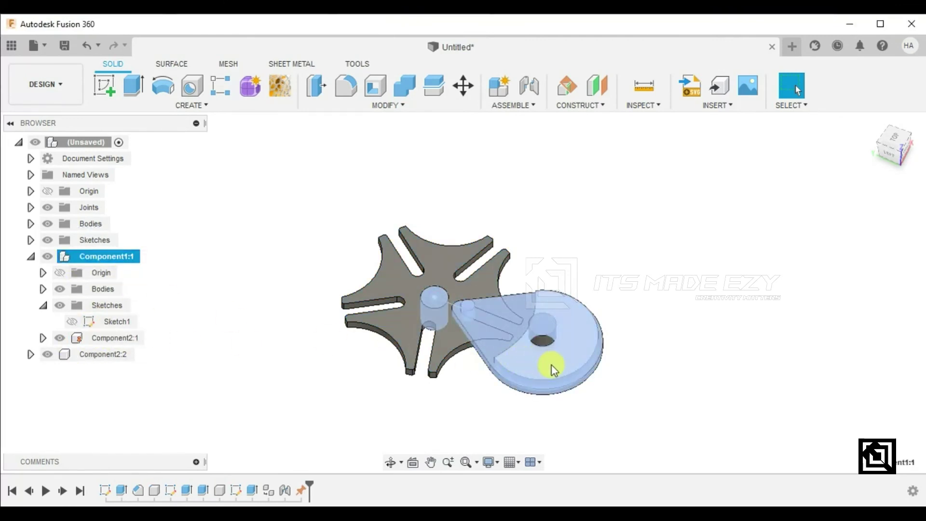
{"action": "key", "text": "Escape"}
{"action": "left_click_drag", "start_coordinate": [484, 329], "coordinate": [487, 296]}
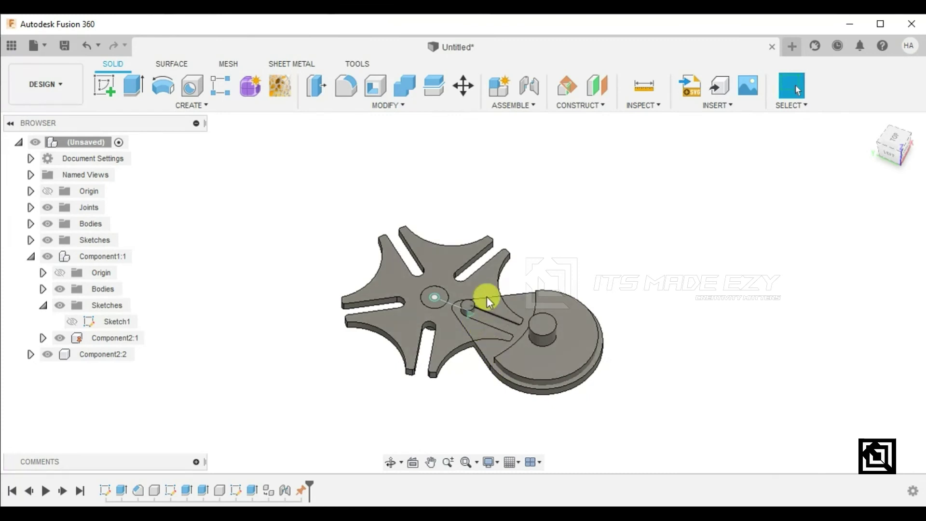
{"action": "left_click", "coordinate": [513, 105]}
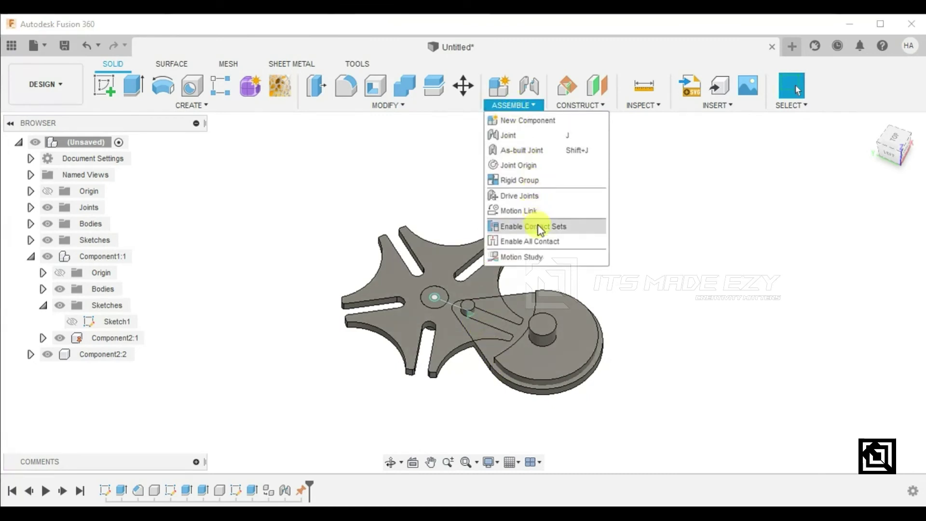
Step: Enable contact sets, test the cam arm's motion, and abandon a joint started on the pin face
{"action": "left_click", "coordinate": [539, 241]}
{"action": "left_click_drag", "start_coordinate": [530, 336], "coordinate": [471, 311]}
{"action": "left_click", "coordinate": [469, 304]}
{"action": "left_click", "coordinate": [529, 91]}
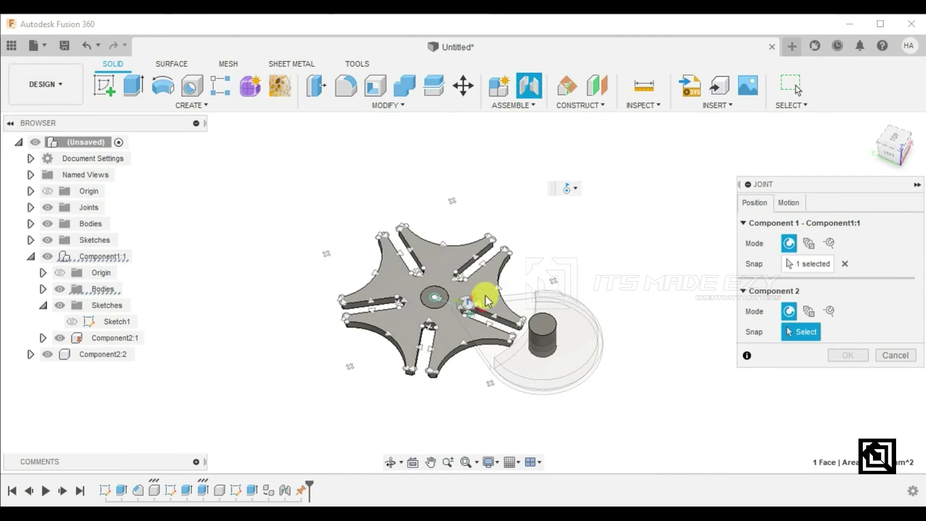
{"action": "scroll", "coordinate": [464, 312], "scroll_direction": "up", "scroll_amount": 3}
{"action": "scroll", "coordinate": [465, 313], "scroll_direction": "up", "scroll_amount": 3}
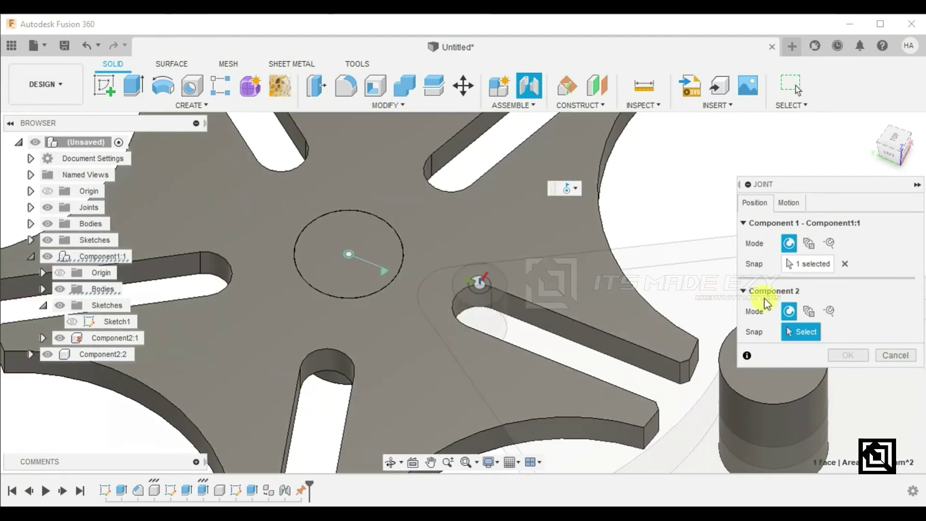
{"action": "left_click", "coordinate": [895, 357]}
{"action": "scroll", "coordinate": [830, 332], "scroll_direction": "down", "scroll_amount": 2}
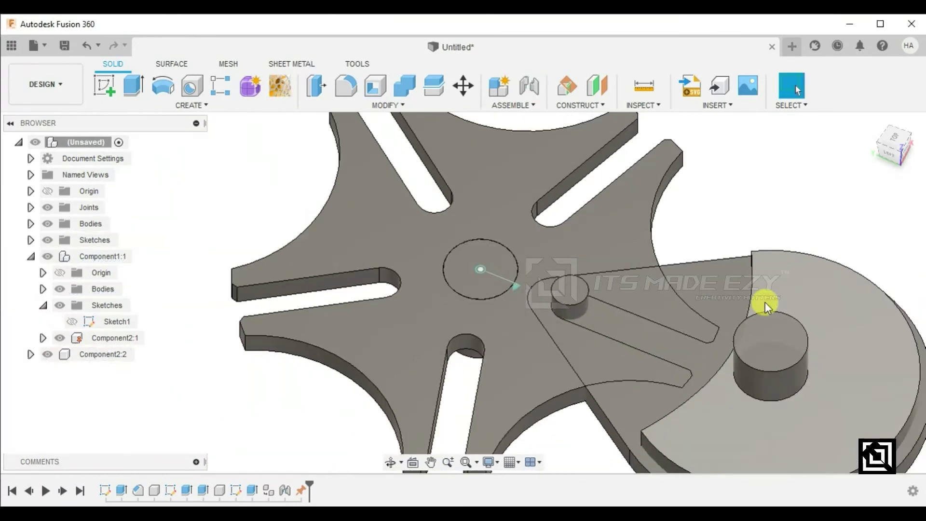
Step: Ground the second pin, Component2:2, in place
{"action": "left_click", "coordinate": [770, 342]}
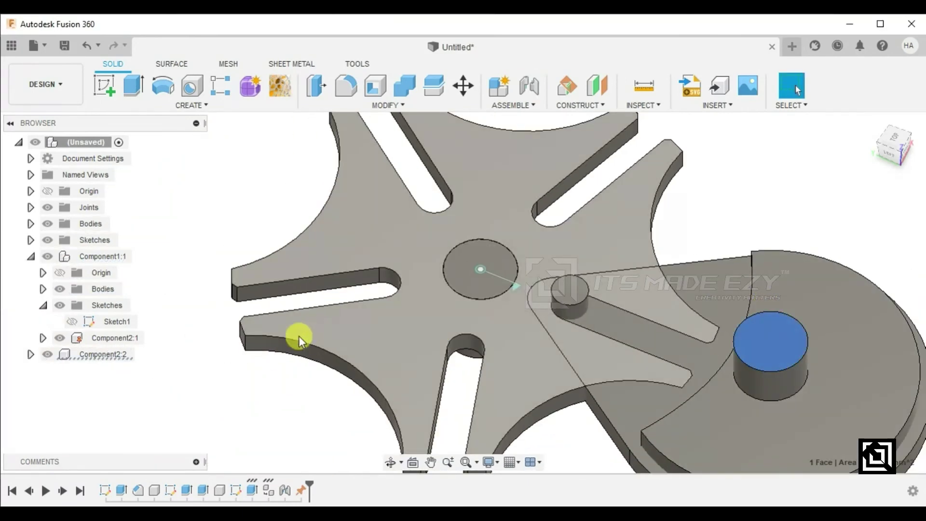
{"action": "right_click", "coordinate": [100, 361]}
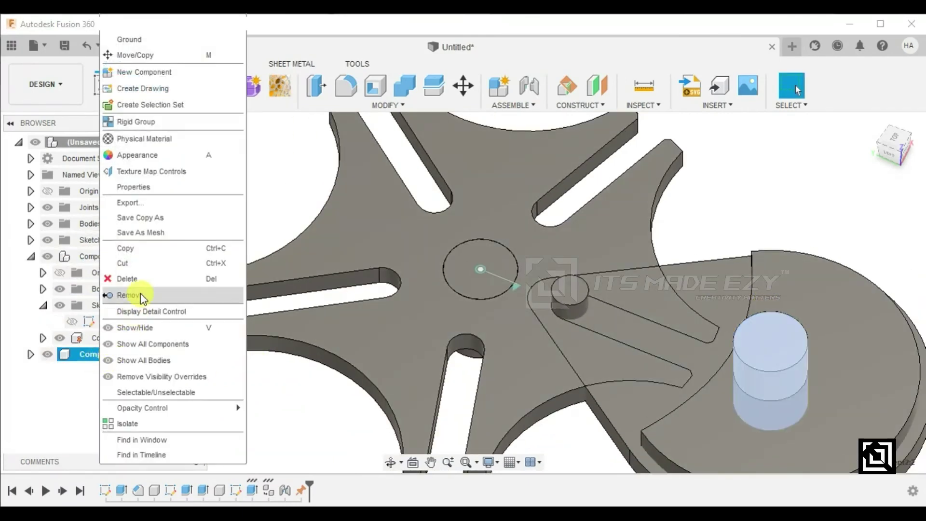
{"action": "left_click", "coordinate": [117, 41]}
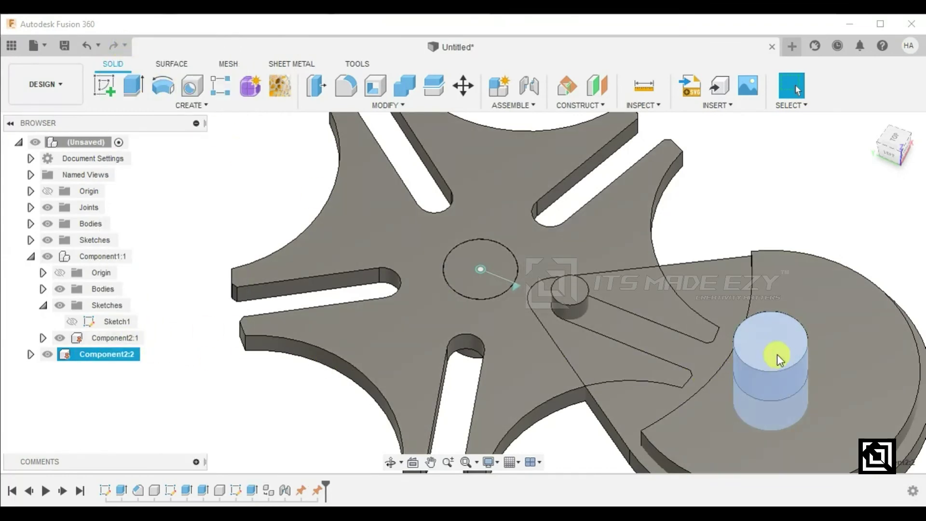
{"action": "left_click", "coordinate": [812, 206]}
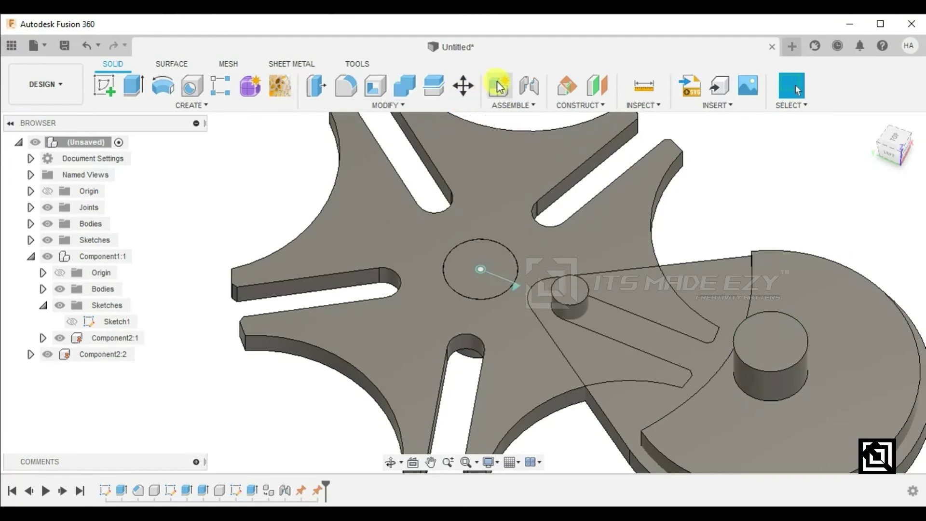
{"action": "left_click", "coordinate": [525, 92]}
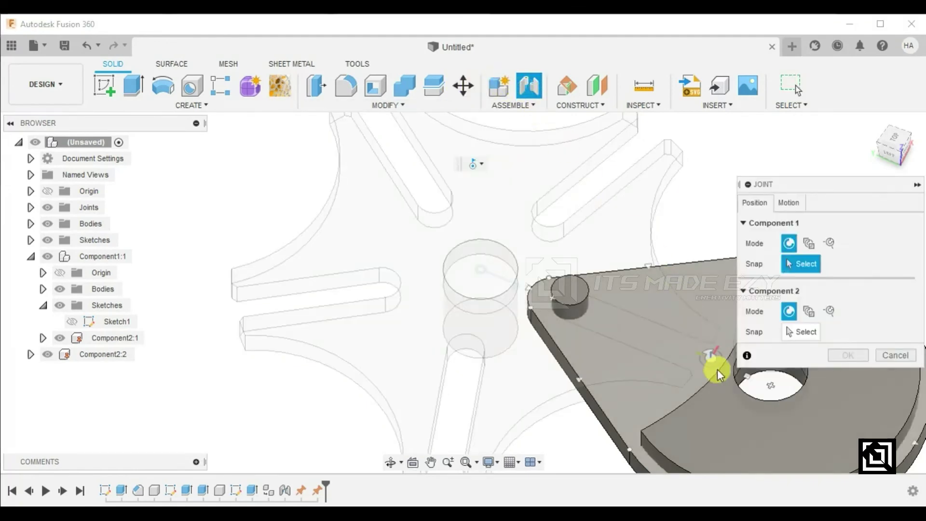
Step: Joint the teardrop arm's hole to pin Component2:2
{"action": "scroll", "coordinate": [716, 368], "scroll_direction": "down", "scroll_amount": 3}
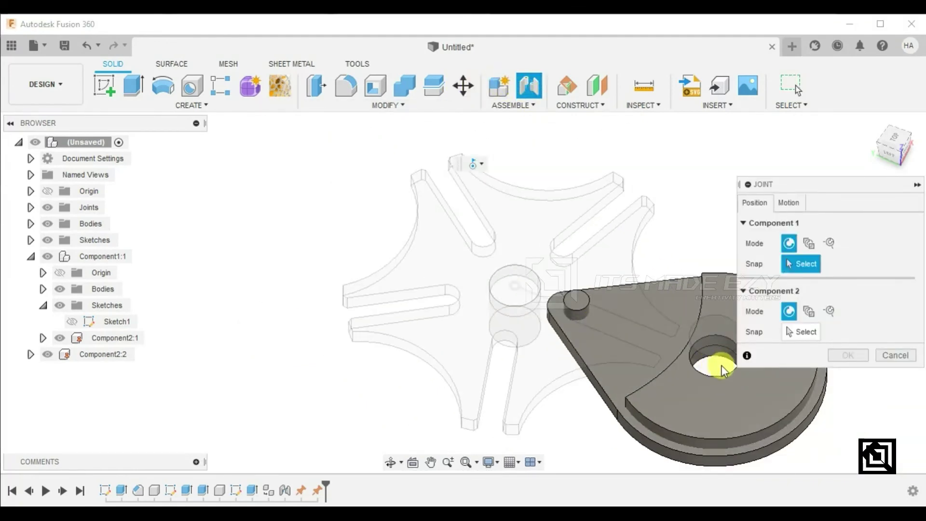
{"action": "left_click", "coordinate": [721, 374]}
{"action": "left_click", "coordinate": [715, 346]}
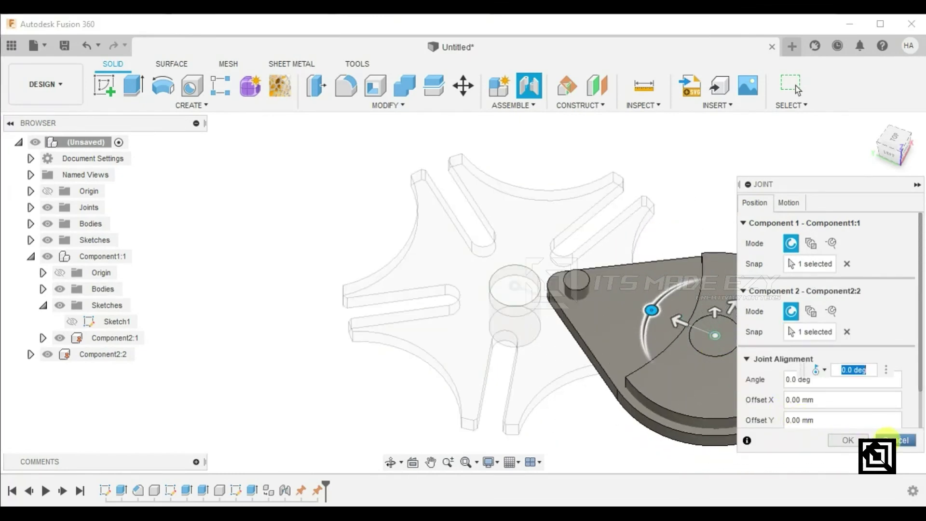
{"action": "left_click", "coordinate": [844, 441]}
Step: Unground Component2:2 so the pin can move
{"action": "right_click", "coordinate": [117, 355]}
{"action": "left_click", "coordinate": [164, 40]}
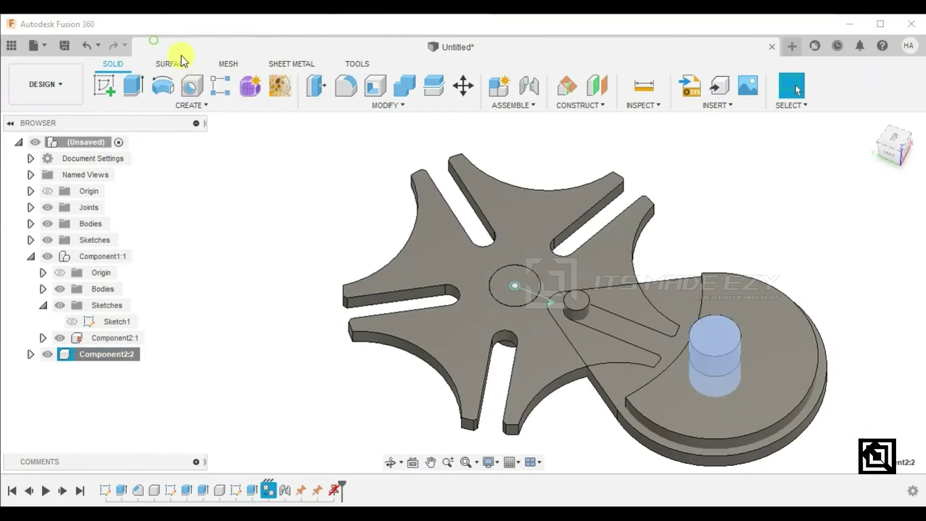
{"action": "left_click", "coordinate": [681, 228]}
Step: Drag Component2:2 below the plates, then preview a Rigid joint to the centre pin and cancel it
{"action": "middle_click_drag", "start_coordinate": [715, 233], "coordinate": [719, 192], "text": "shift"}
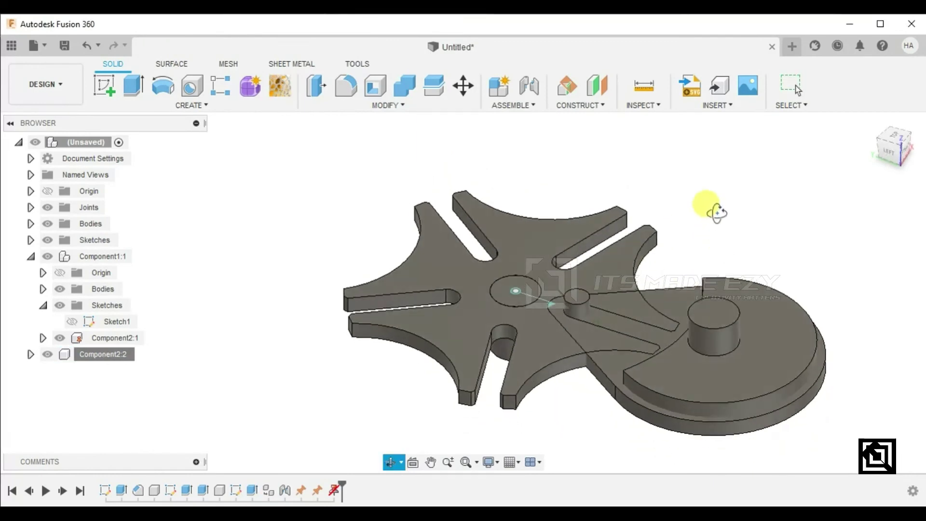
{"action": "left_click_drag", "start_coordinate": [719, 272], "coordinate": [720, 321]}
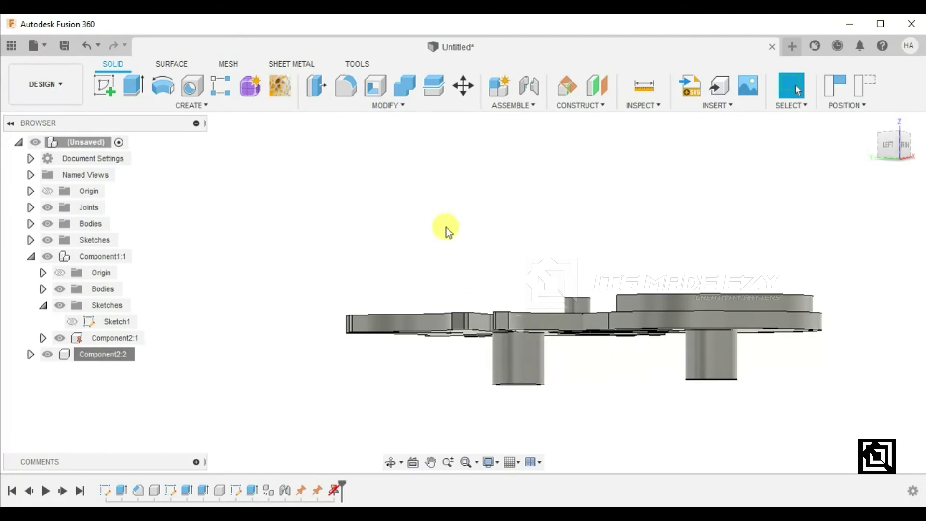
{"action": "left_click", "coordinate": [529, 86]}
{"action": "middle_click_drag", "start_coordinate": [562, 378], "coordinate": [568, 345]}
{"action": "middle_click_drag", "start_coordinate": [701, 346], "coordinate": [717, 281], "text": "shift"}
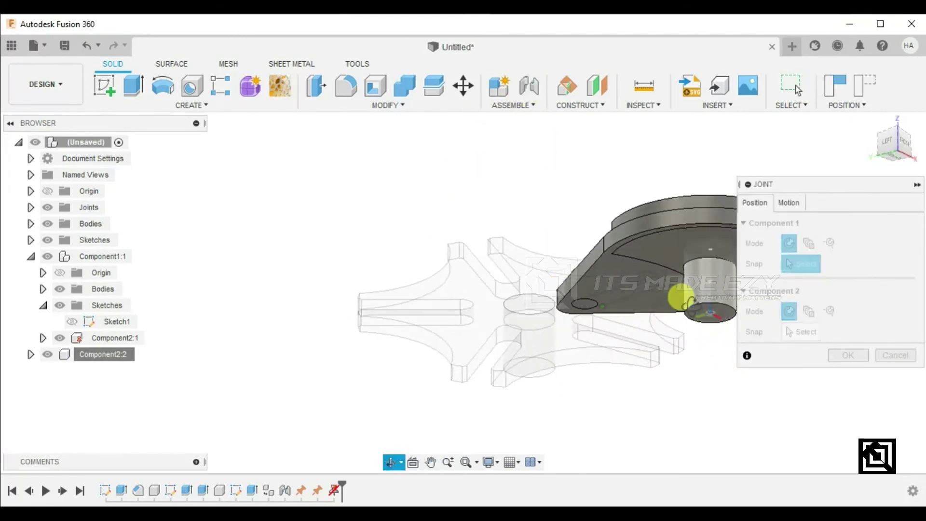
{"action": "left_click", "coordinate": [711, 284]}
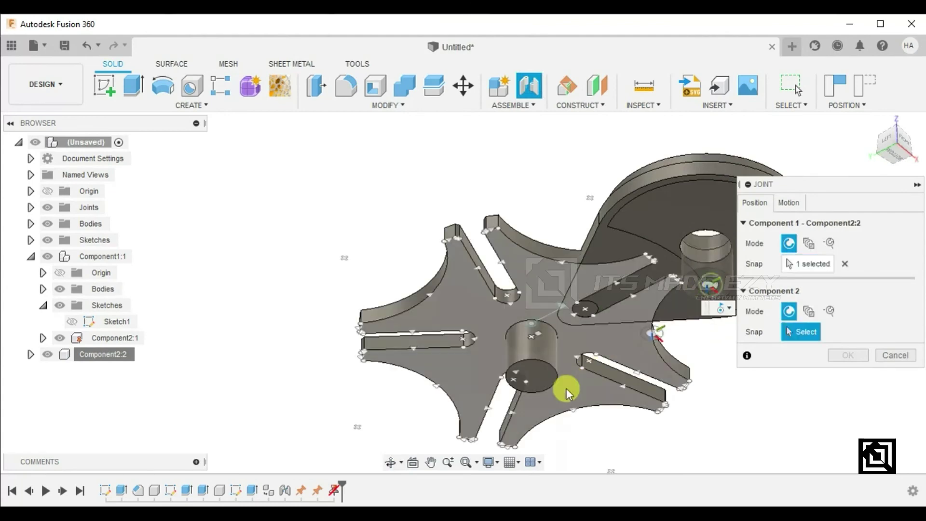
{"action": "left_click", "coordinate": [529, 374]}
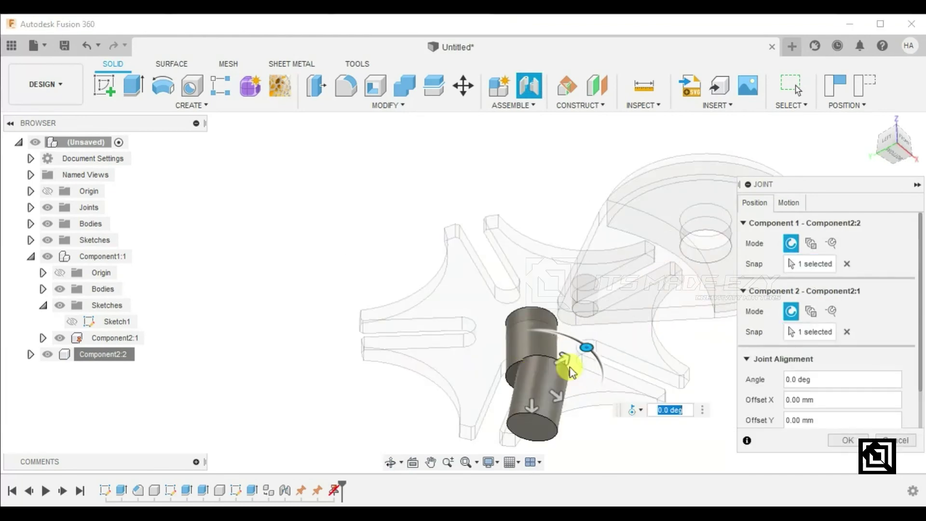
{"action": "left_click", "coordinate": [800, 205]}
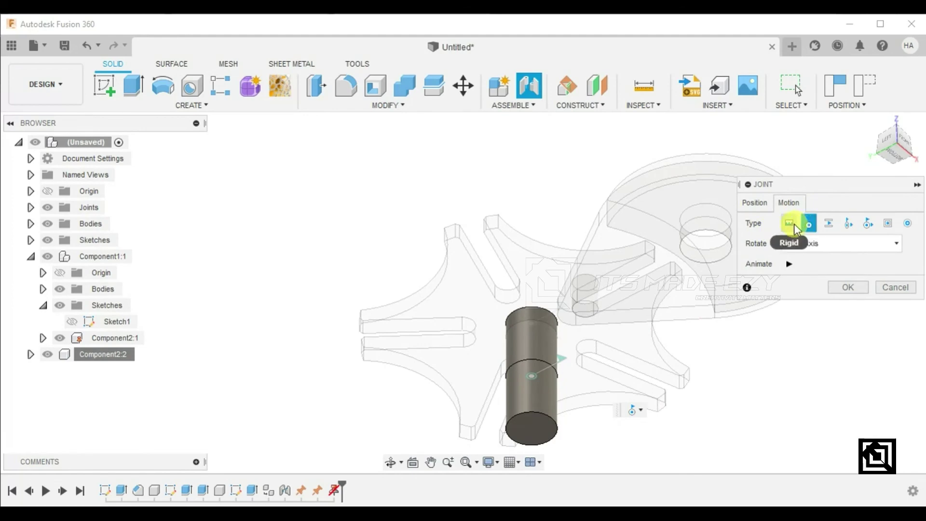
{"action": "left_click", "coordinate": [790, 224]}
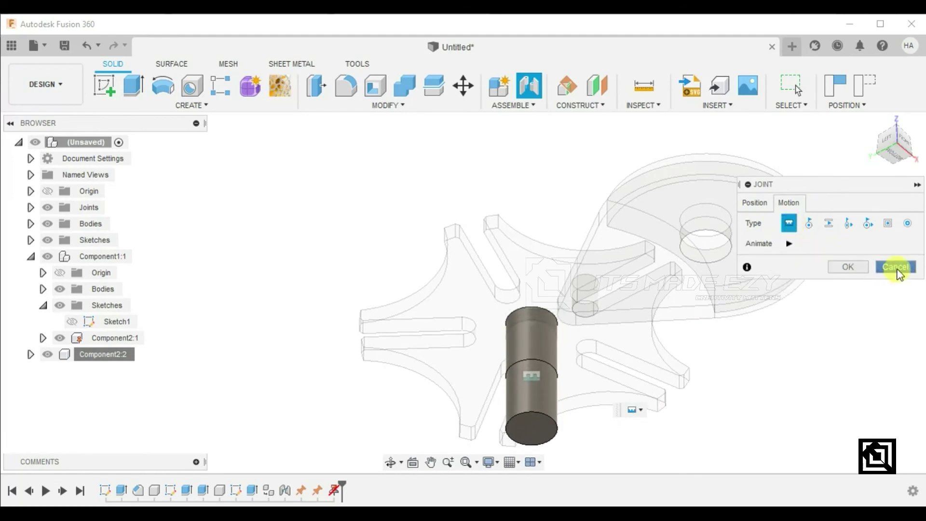
{"action": "left_click", "coordinate": [895, 266]}
{"action": "mouse_move", "coordinate": [709, 289]}
{"action": "middle_mouse_down", "text": "shift"}
{"action": "mouse_move", "coordinate": [753, 330]}
{"action": "mouse_move", "coordinate": [745, 336]}
{"action": "middle_mouse_up", "text": "shift"}
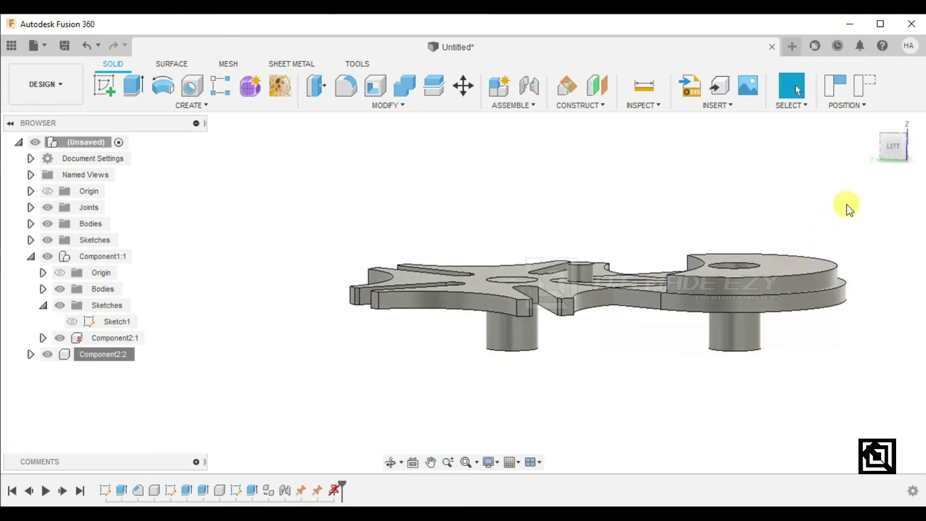
{"action": "left_click", "coordinate": [896, 151]}
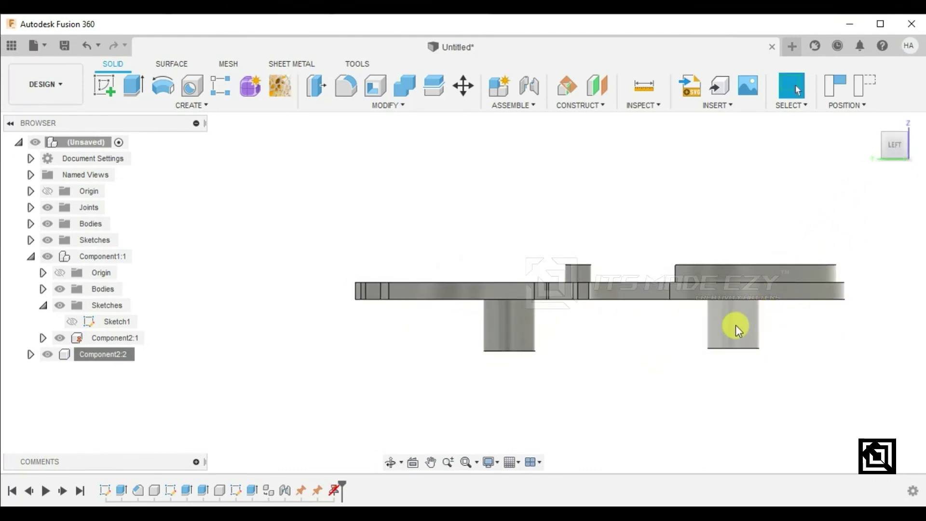
{"action": "left_click_drag", "start_coordinate": [736, 325], "coordinate": [738, 340]}
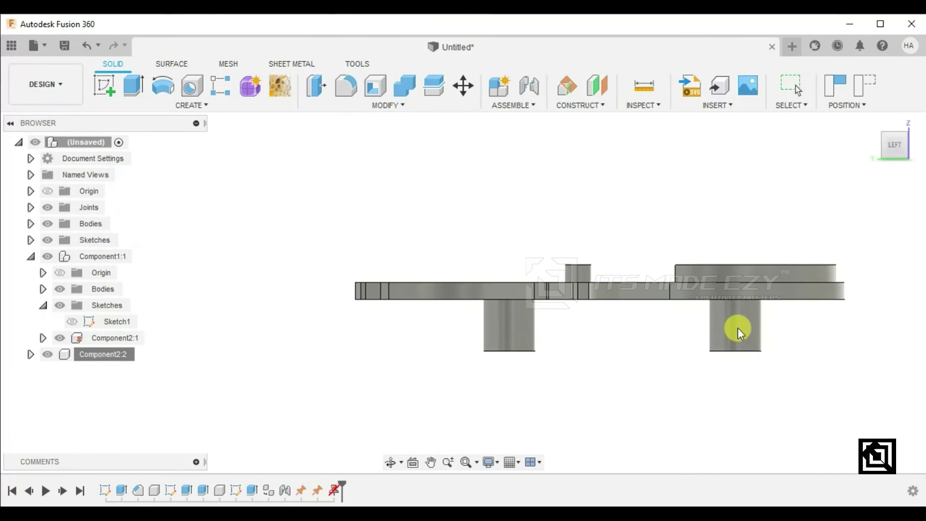
{"action": "left_click_drag", "start_coordinate": [740, 332], "coordinate": [786, 358]}
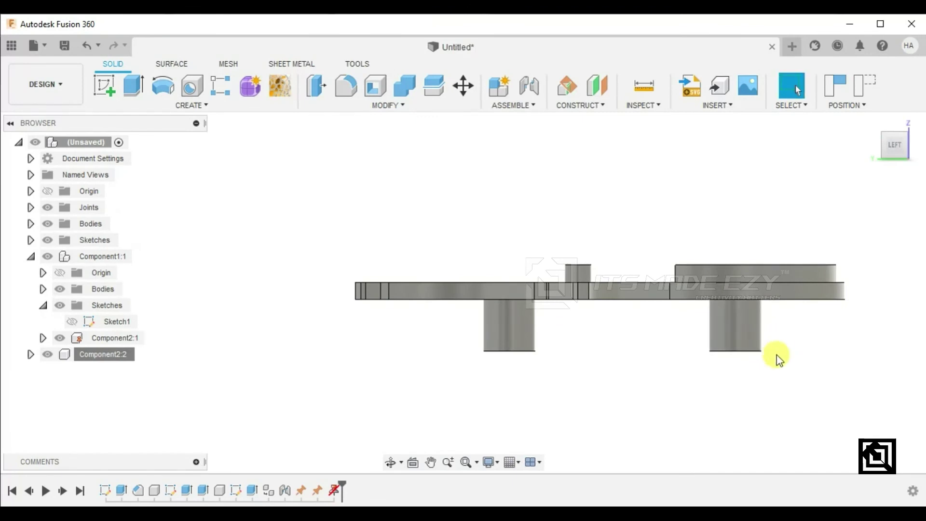
{"action": "middle_click_drag", "start_coordinate": [781, 366], "coordinate": [769, 464], "text": "shift"}
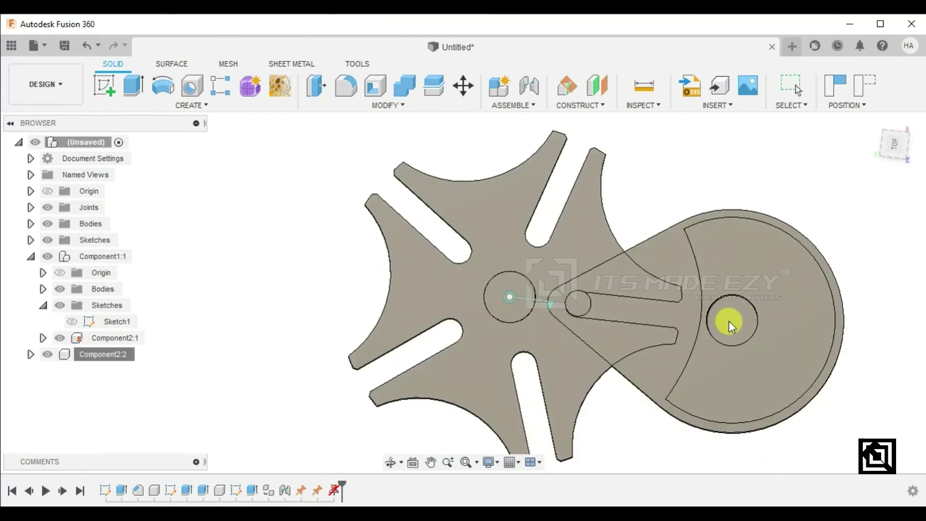
{"action": "left_click", "coordinate": [892, 151]}
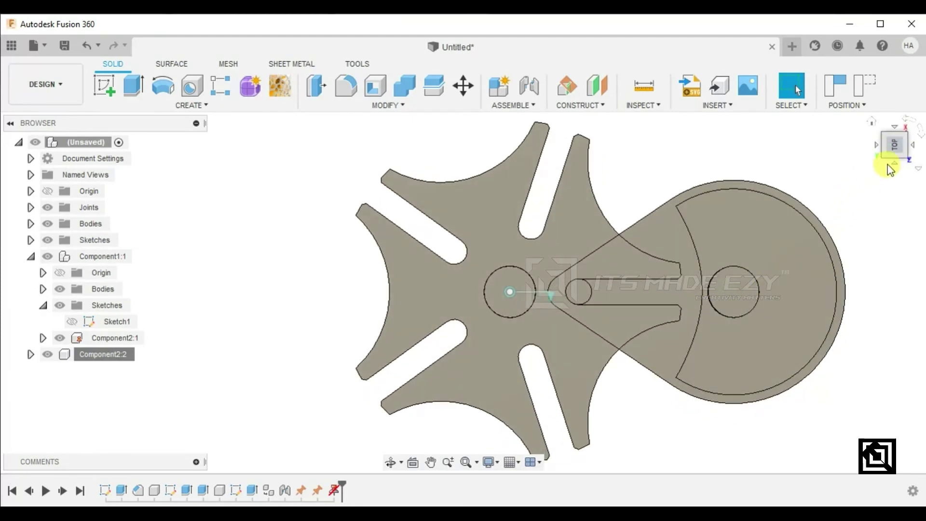
{"action": "left_click", "coordinate": [893, 163]}
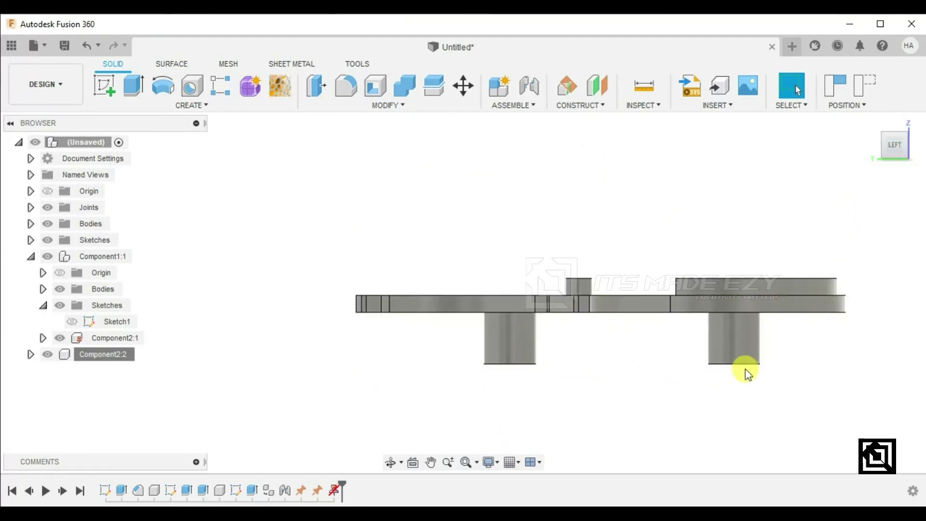
{"action": "mouse_move", "coordinate": [624, 217]}
{"action": "middle_mouse_down", "text": "shift"}
{"action": "mouse_move", "coordinate": [625, 198]}
{"action": "mouse_move", "coordinate": [622, 222]}
{"action": "middle_mouse_up", "text": "shift"}
{"action": "right_click", "coordinate": [97, 357]}
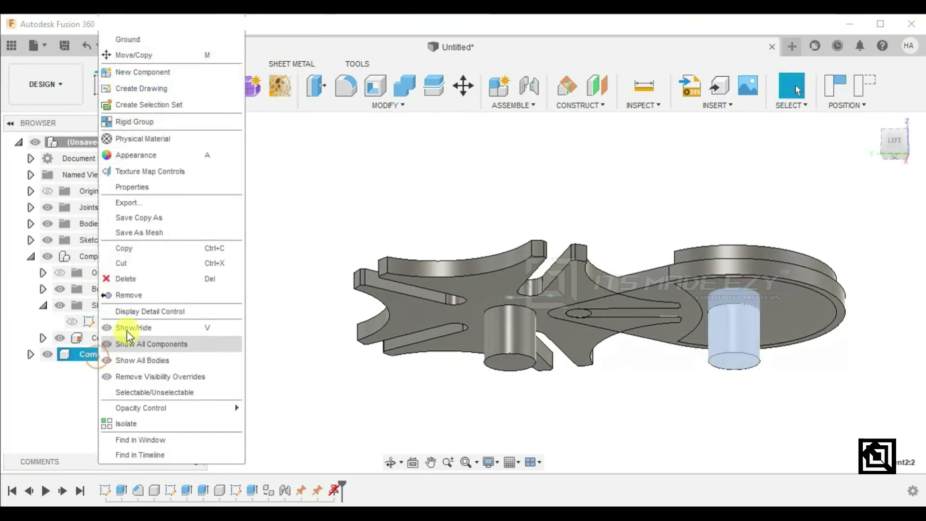
Step: Ground Component2:2, keeping the other components in their previous positions
{"action": "left_click", "coordinate": [126, 40]}
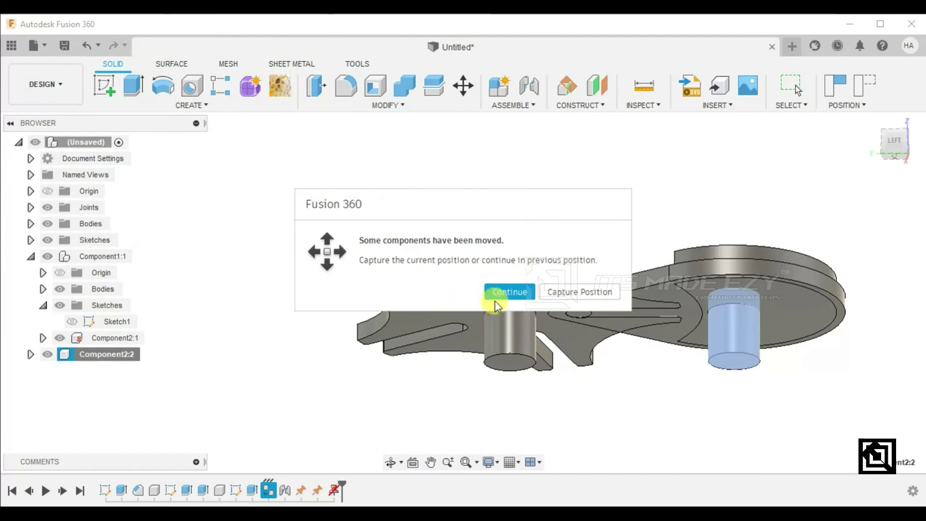
{"action": "left_click", "coordinate": [511, 295]}
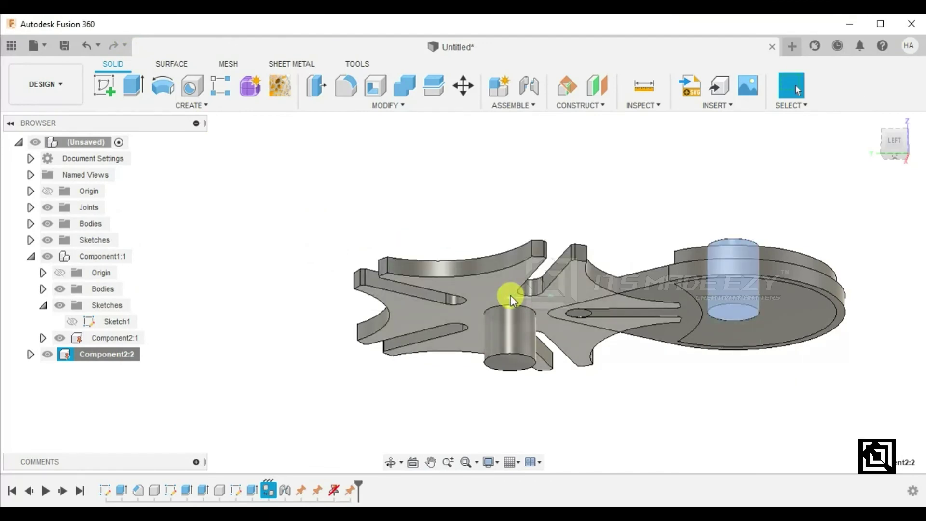
{"action": "key", "text": "ctrl+z"}
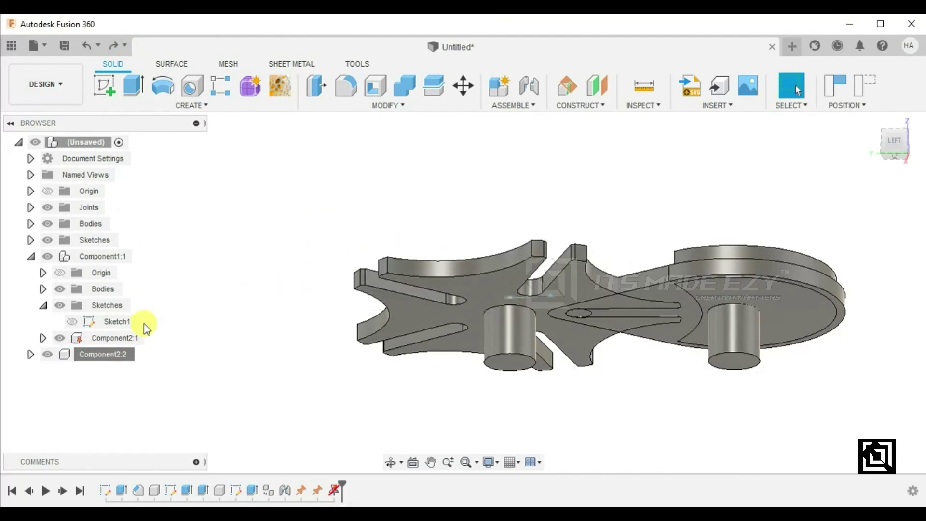
{"action": "left_click", "coordinate": [89, 355]}
{"action": "right_click", "coordinate": [89, 355]}
{"action": "left_click", "coordinate": [121, 39]}
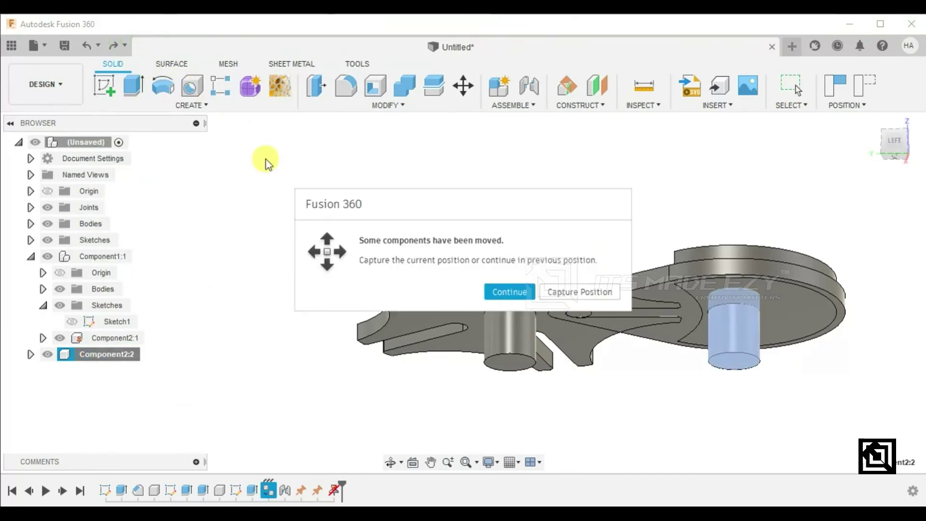
{"action": "left_click", "coordinate": [505, 292]}
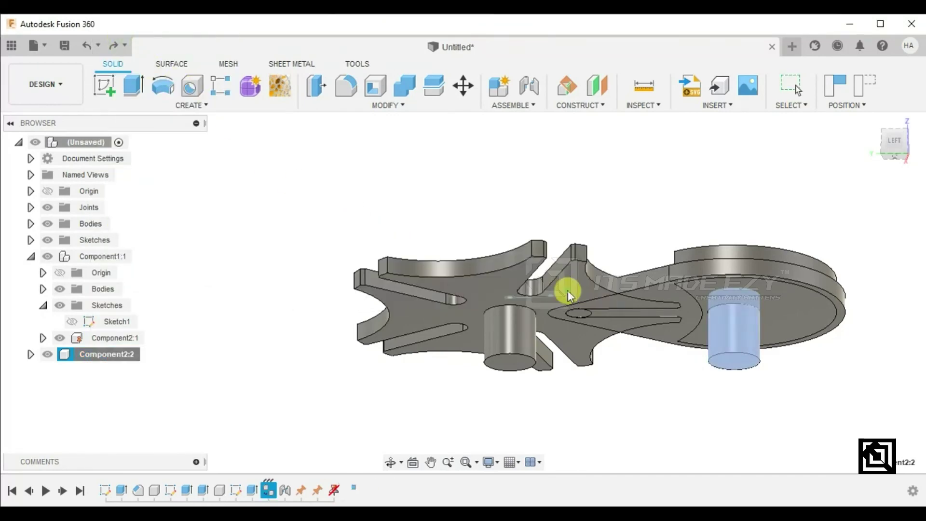
Step: Orbit to an isometric view and pick the inner face of the cam arm's hole
{"action": "left_click", "coordinate": [634, 235]}
{"action": "mouse_move", "coordinate": [634, 236]}
{"action": "middle_mouse_down", "text": "shift"}
{"action": "mouse_move", "coordinate": [605, 259]}
{"action": "mouse_move", "coordinate": [598, 314]}
{"action": "mouse_move", "coordinate": [585, 326]}
{"action": "middle_mouse_up", "text": "shift"}
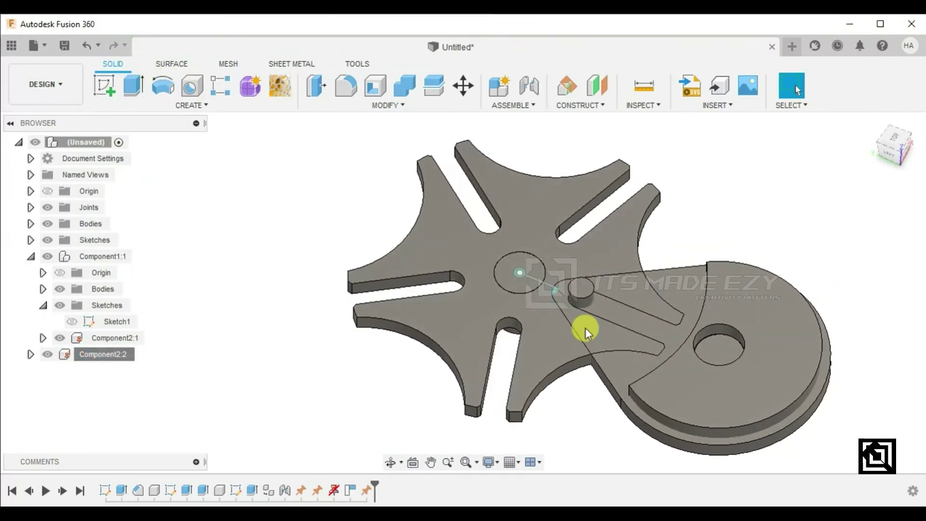
{"action": "mouse_move", "coordinate": [609, 379]}
{"action": "middle_mouse_down", "text": "shift"}
{"action": "mouse_move", "coordinate": [605, 302]}
{"action": "mouse_move", "coordinate": [618, 298]}
{"action": "mouse_move", "coordinate": [623, 311]}
{"action": "mouse_move", "coordinate": [667, 305]}
{"action": "mouse_move", "coordinate": [675, 314]}
{"action": "mouse_move", "coordinate": [655, 352]}
{"action": "middle_mouse_up", "text": "shift"}
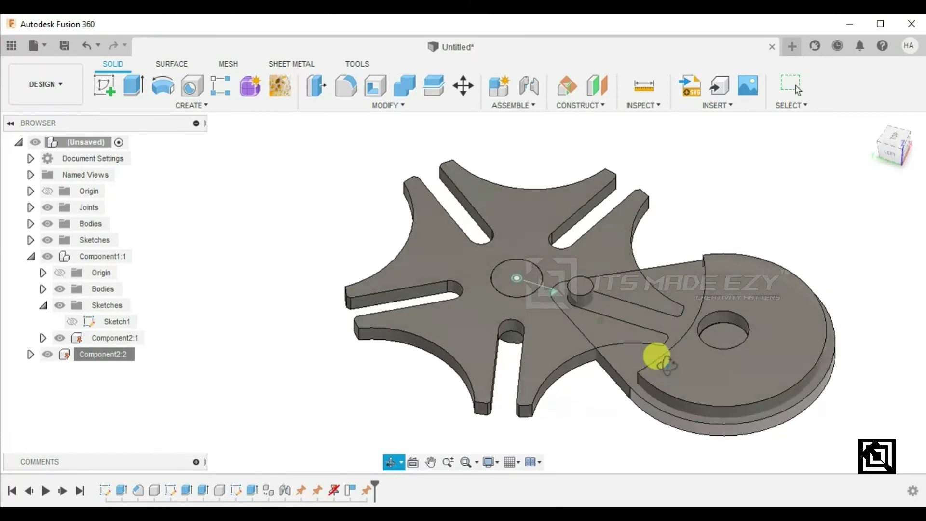
{"action": "left_click", "coordinate": [728, 331]}
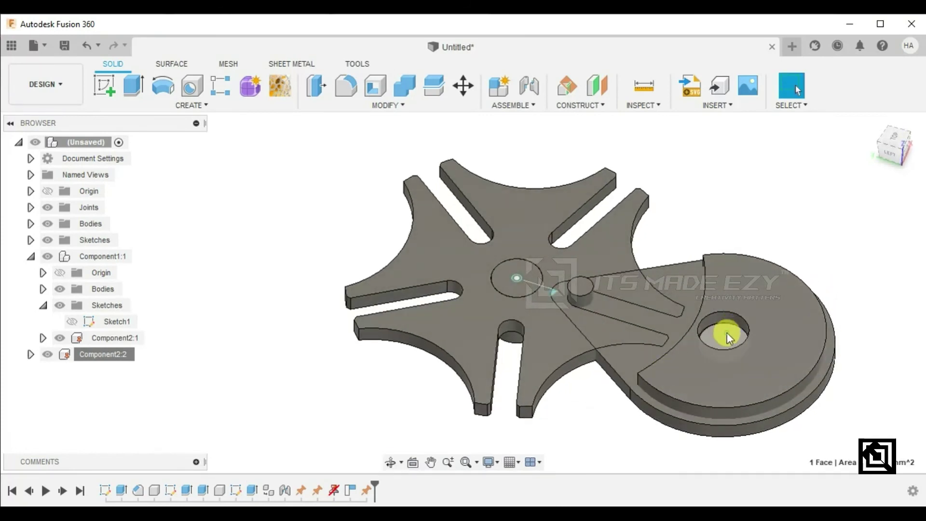
Step: Create a joint from the cam arm's hole centre to the top centre of Component2:2
{"action": "left_click", "coordinate": [528, 85]}
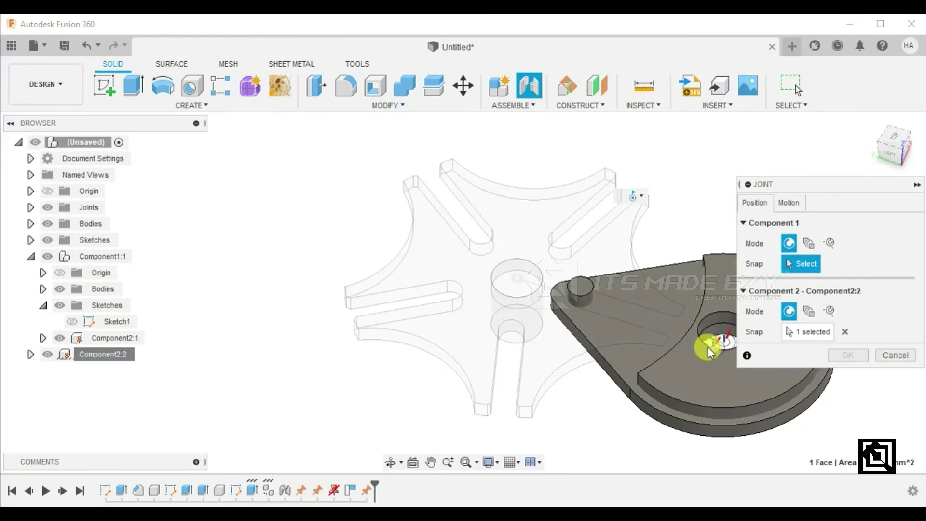
{"action": "left_click", "coordinate": [708, 346]}
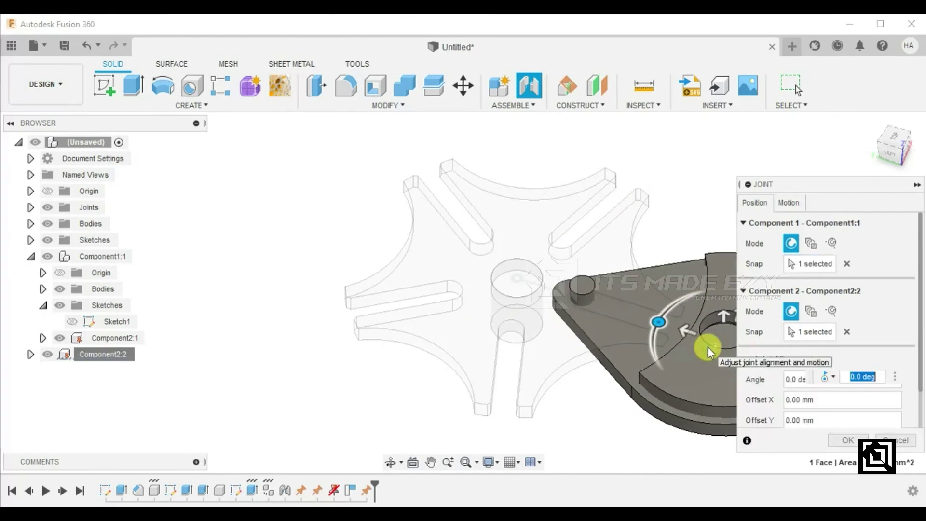
{"action": "left_click", "coordinate": [846, 332]}
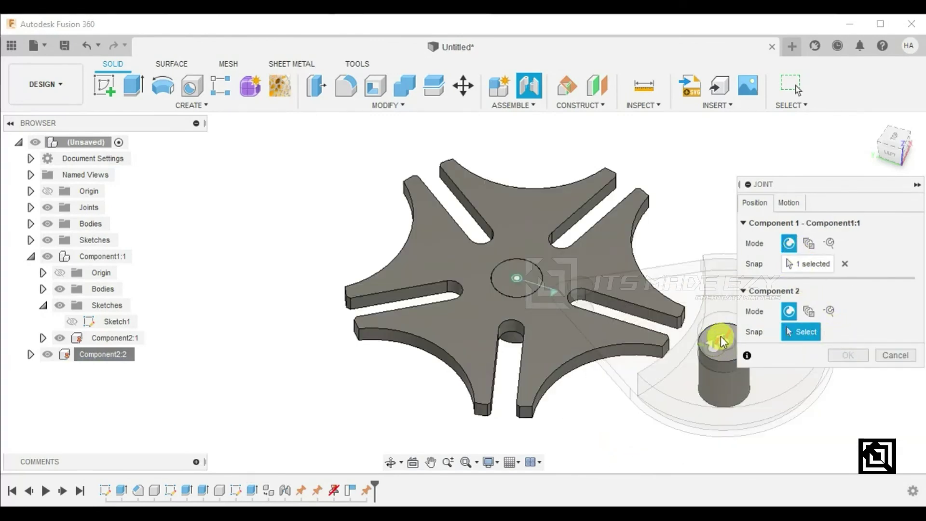
{"action": "left_click", "coordinate": [844, 263]}
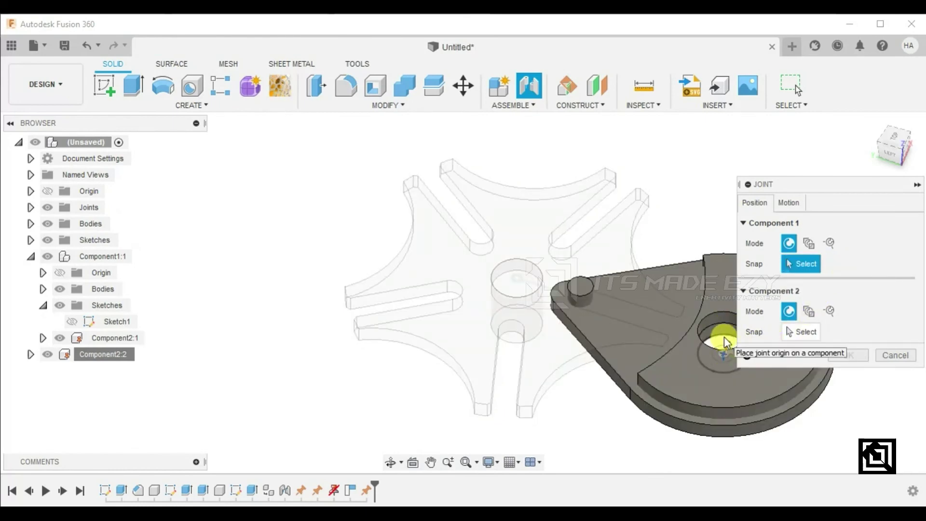
{"action": "left_click", "coordinate": [724, 309]}
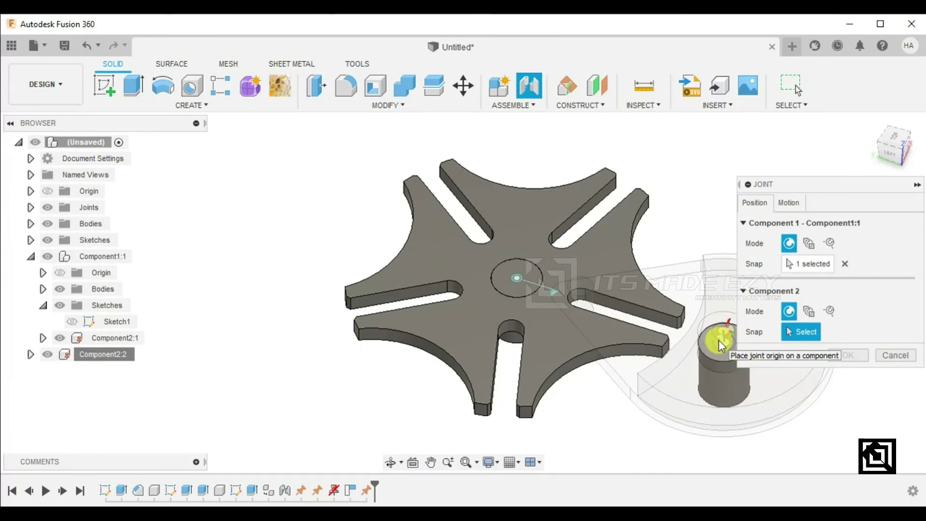
{"action": "left_click", "coordinate": [718, 340]}
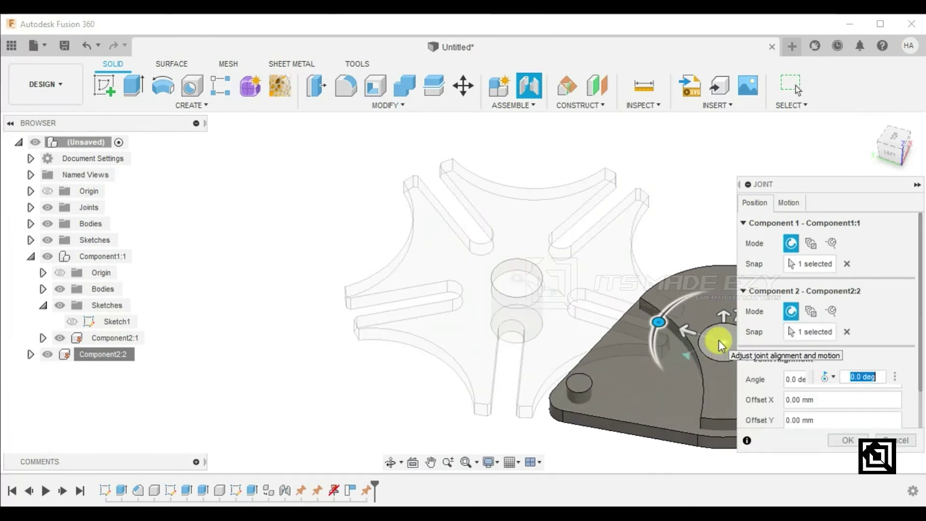
{"action": "left_click", "coordinate": [847, 439]}
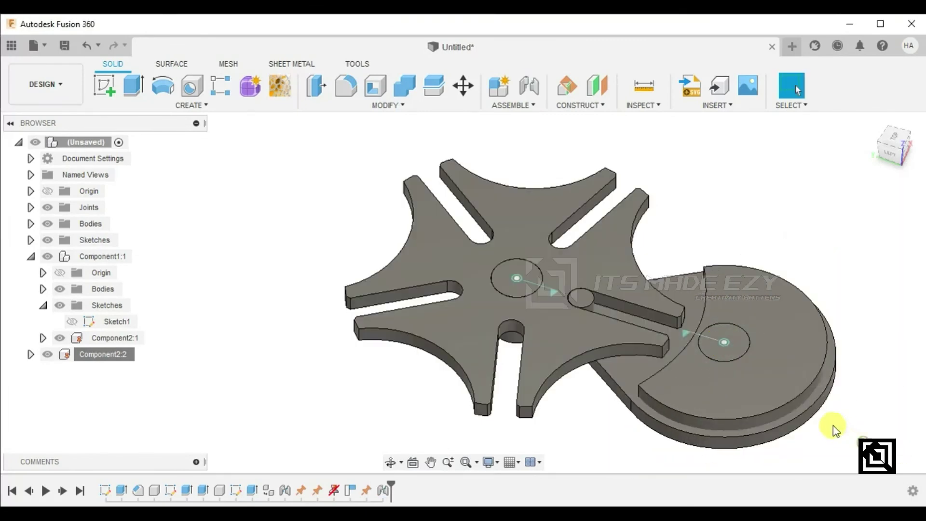
{"action": "left_click", "coordinate": [530, 105]}
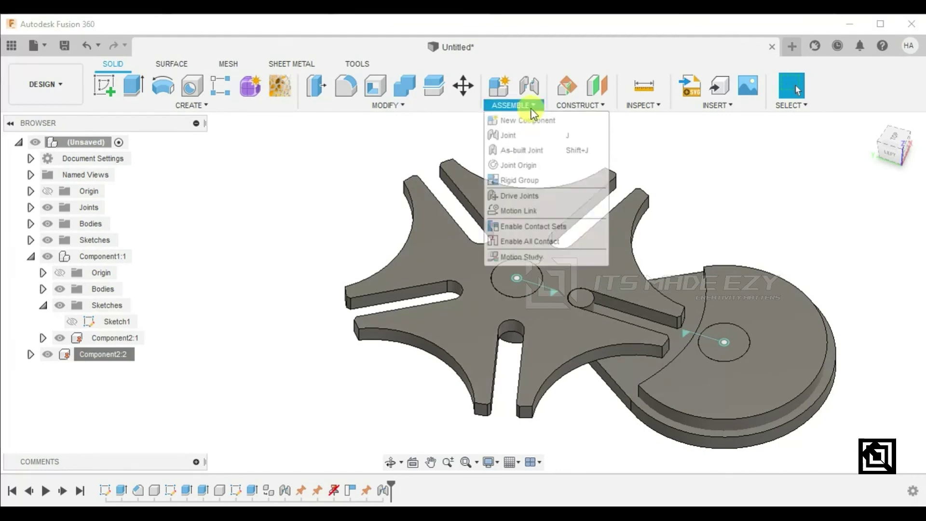
Step: Enable contact sets, unground Component2:1, and drag it to test the motion
{"action": "left_click", "coordinate": [528, 227]}
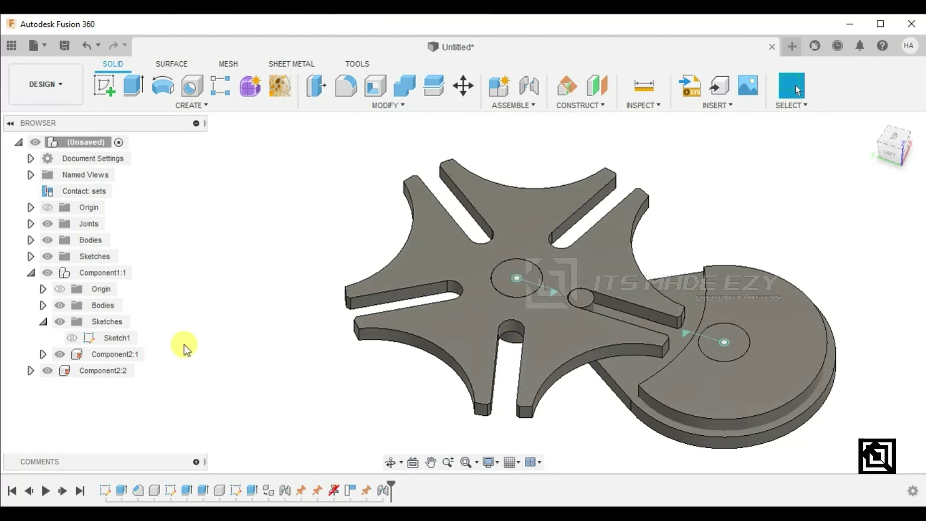
{"action": "left_click", "coordinate": [96, 275]}
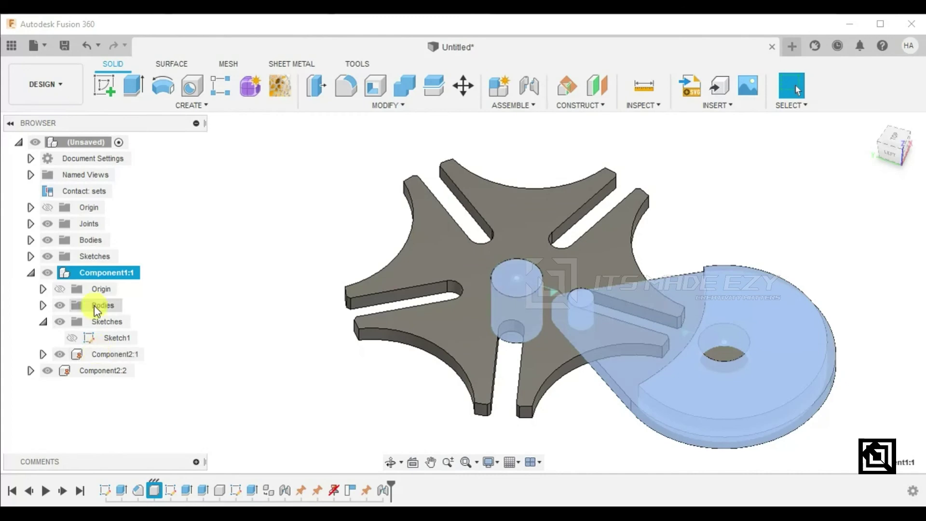
{"action": "right_click", "coordinate": [93, 357]}
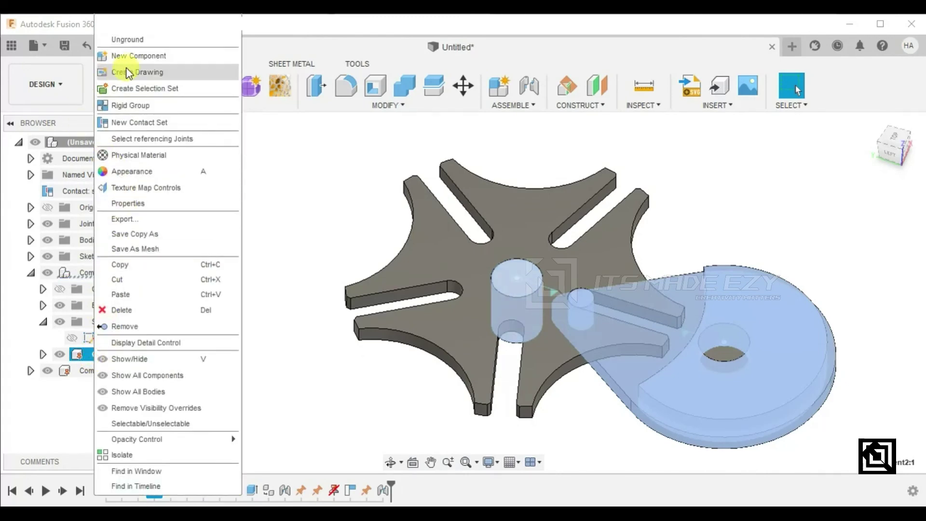
{"action": "left_click", "coordinate": [131, 40]}
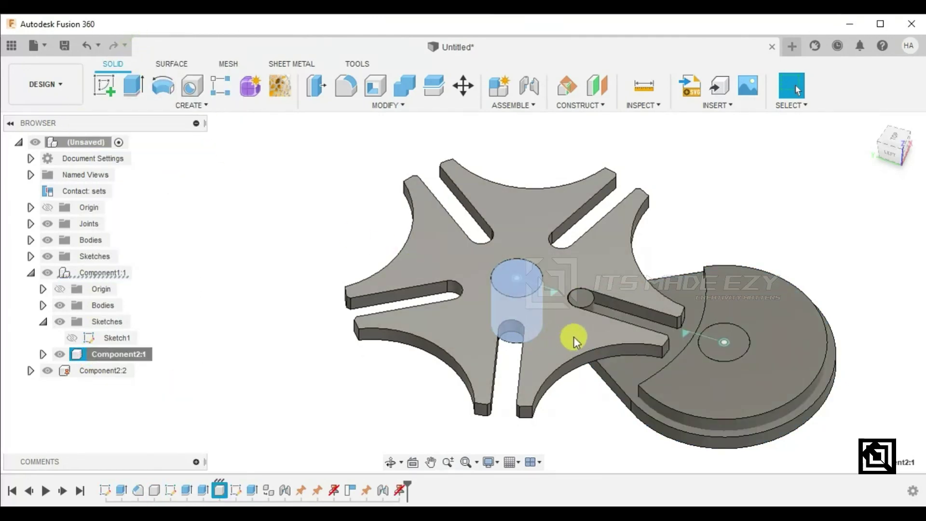
{"action": "left_click_drag", "start_coordinate": [574, 337], "coordinate": [530, 344]}
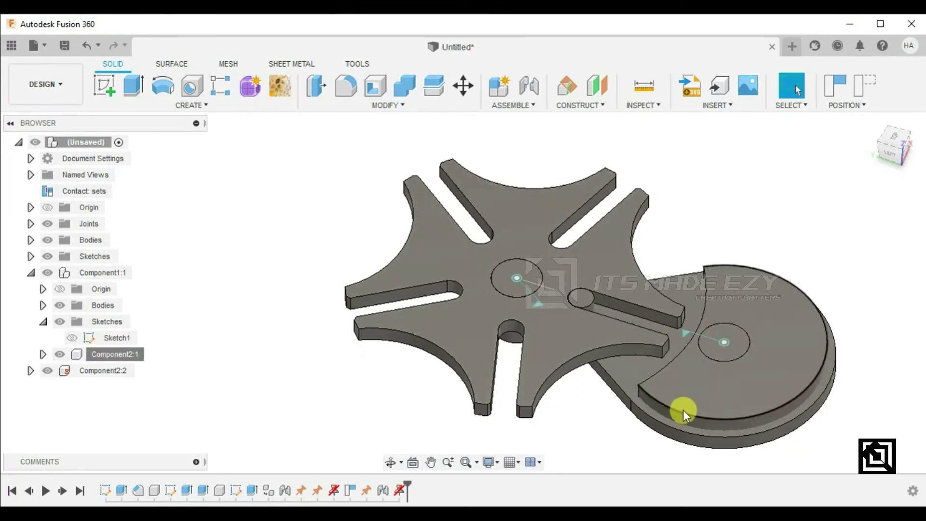
{"action": "scroll", "coordinate": [568, 263], "scroll_direction": "down", "scroll_amount": 3}
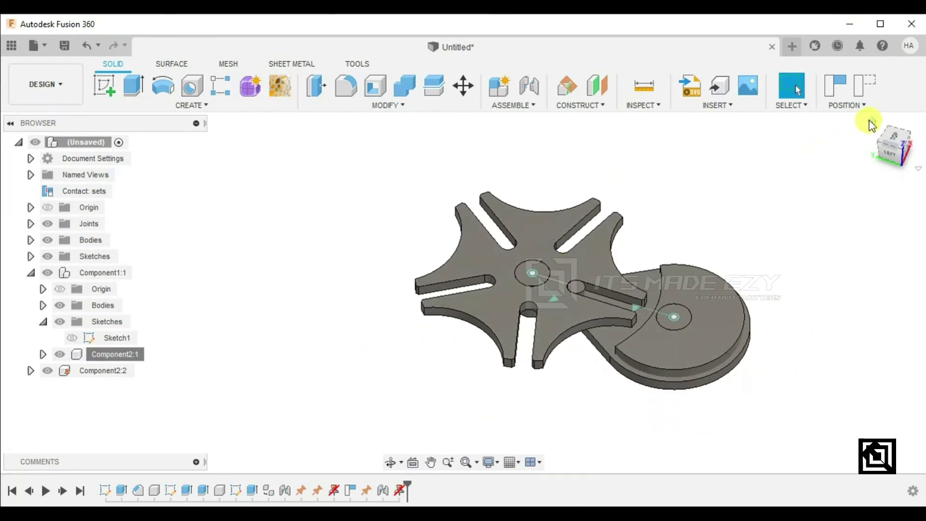
{"action": "left_click", "coordinate": [874, 127]}
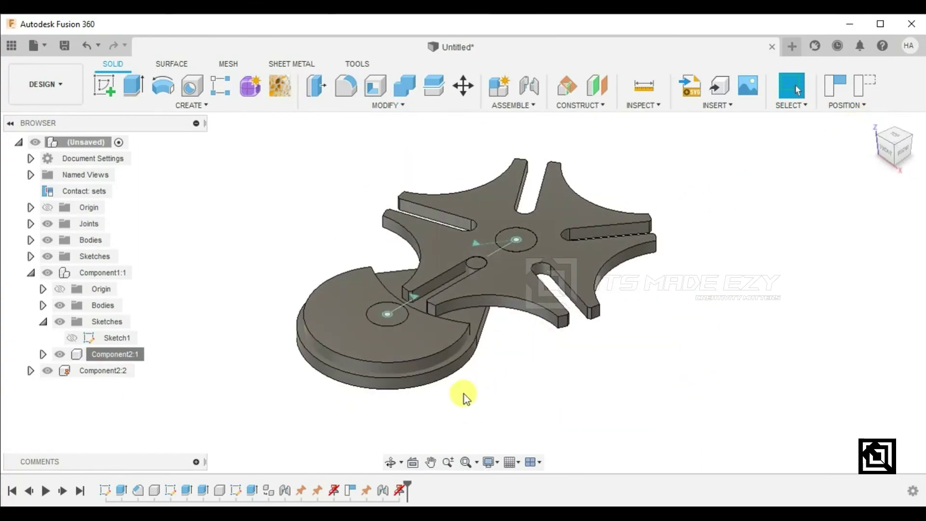